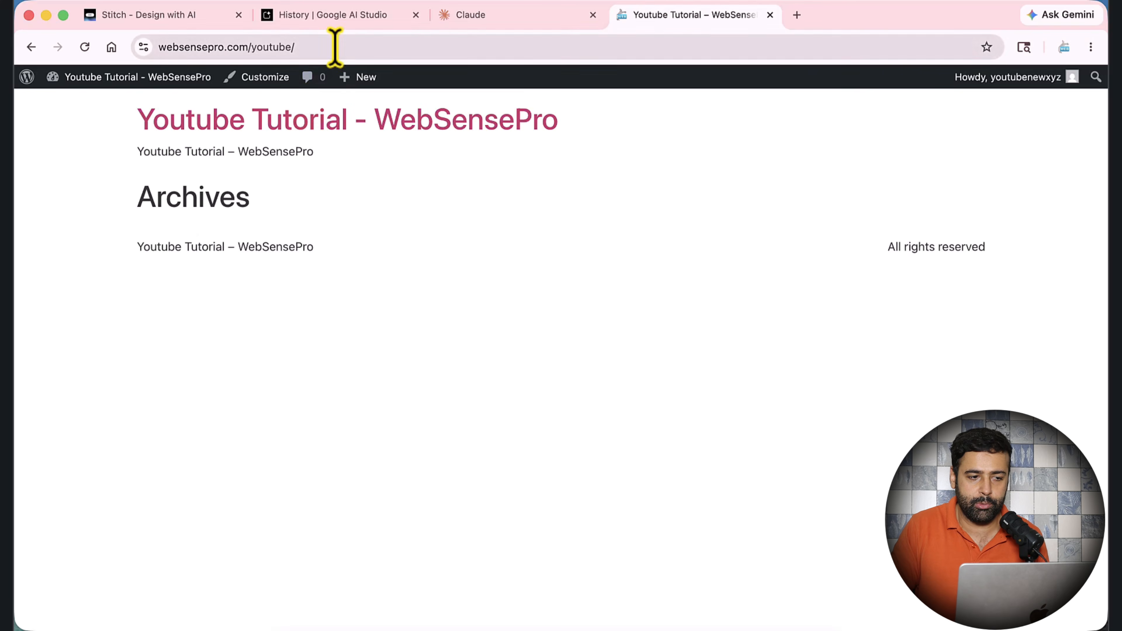
- Look over the WordPress tutorial site, Stitch, Google AI Studio and Claude, and return to Stitch
{"action": "left_click_drag", "start_coordinate": [333, 45], "coordinate": [155, 46]}
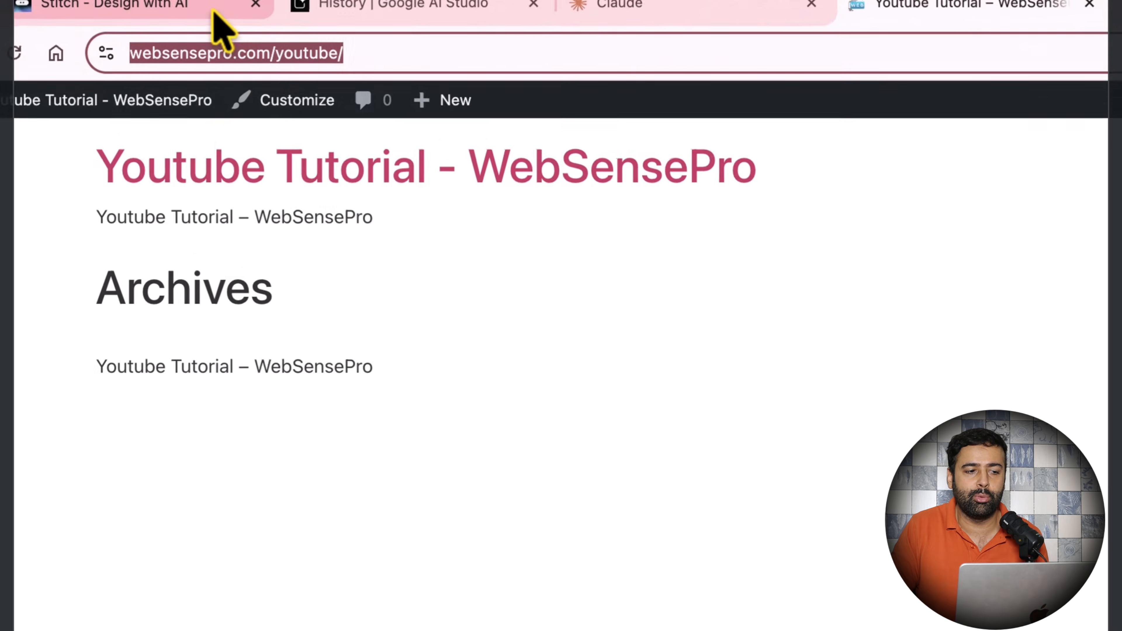
{"action": "left_click", "coordinate": [216, 10]}
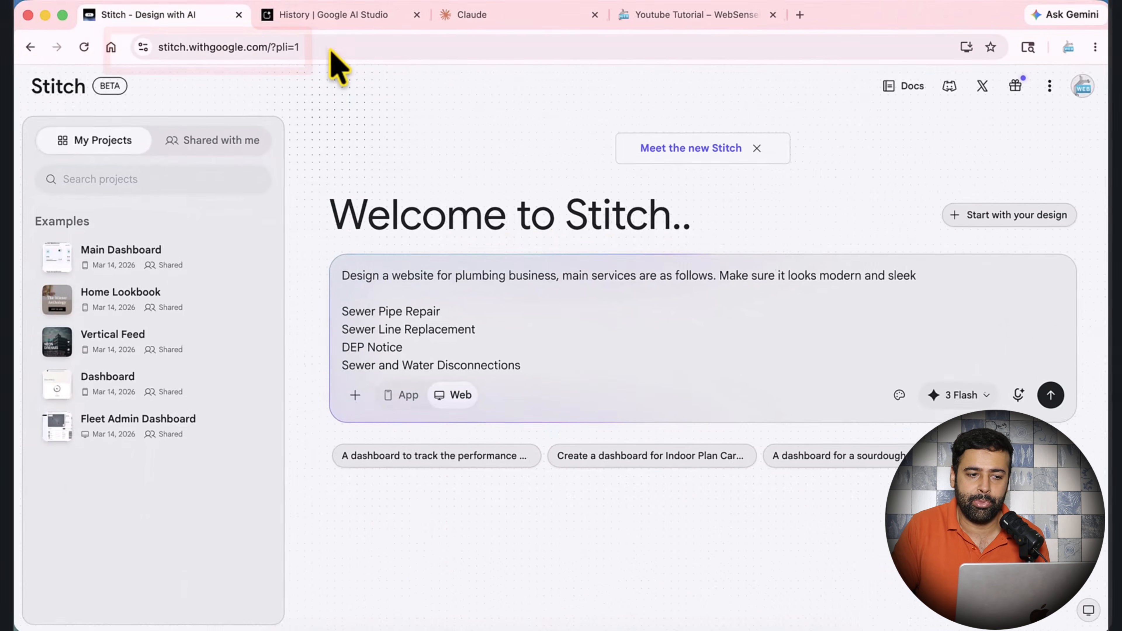
{"action": "left_click", "coordinate": [388, 7]}
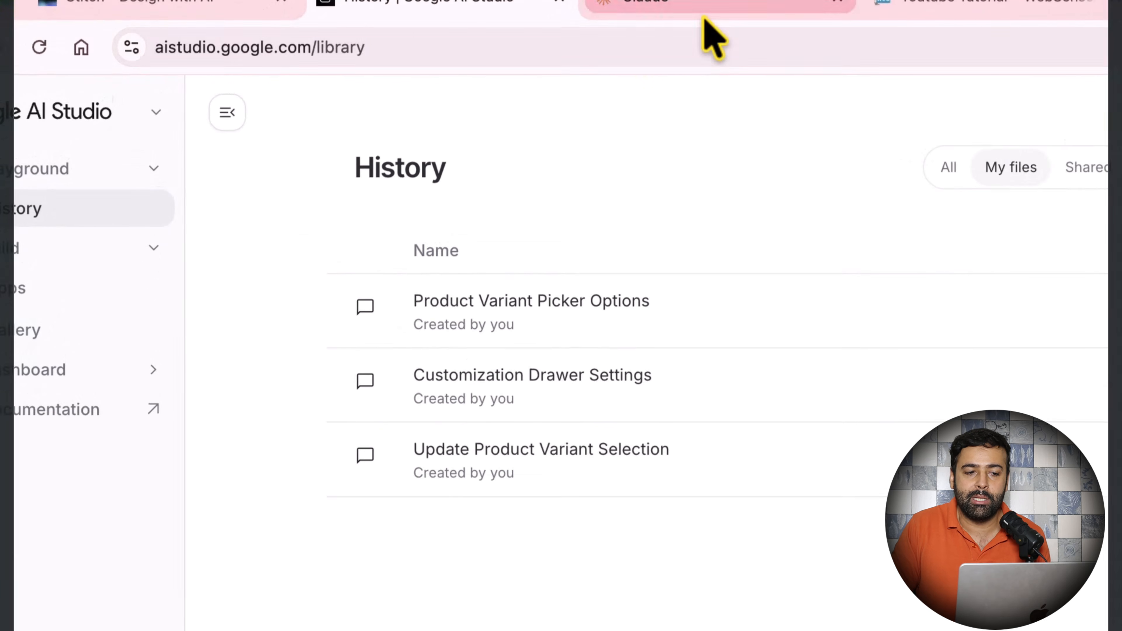
{"action": "left_click", "coordinate": [704, 11]}
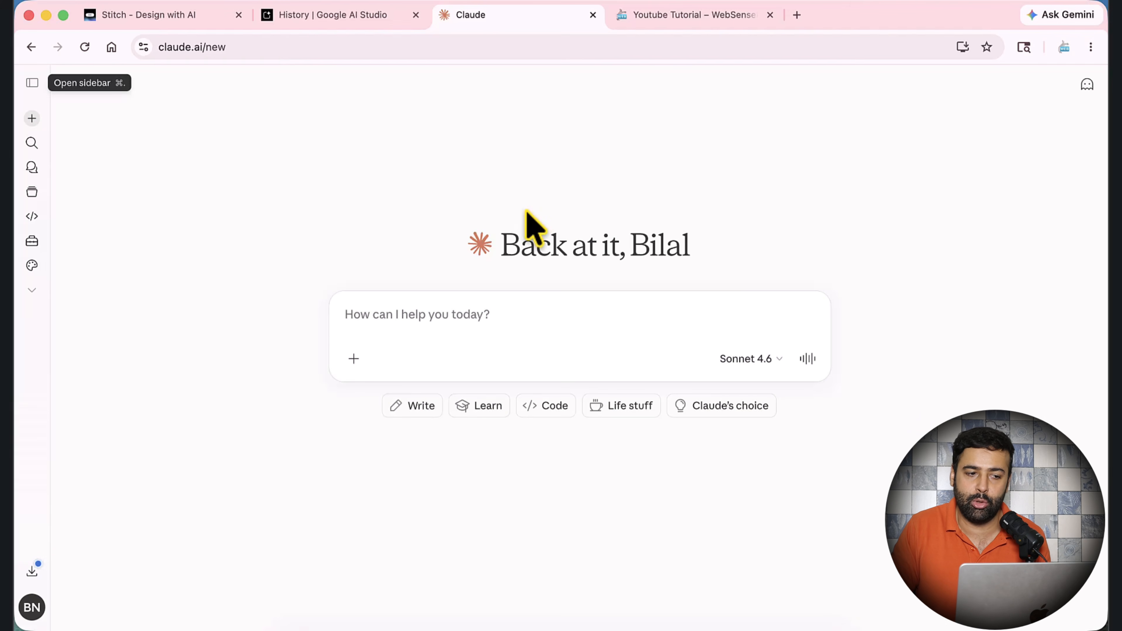
{"action": "left_click", "coordinate": [194, 20]}
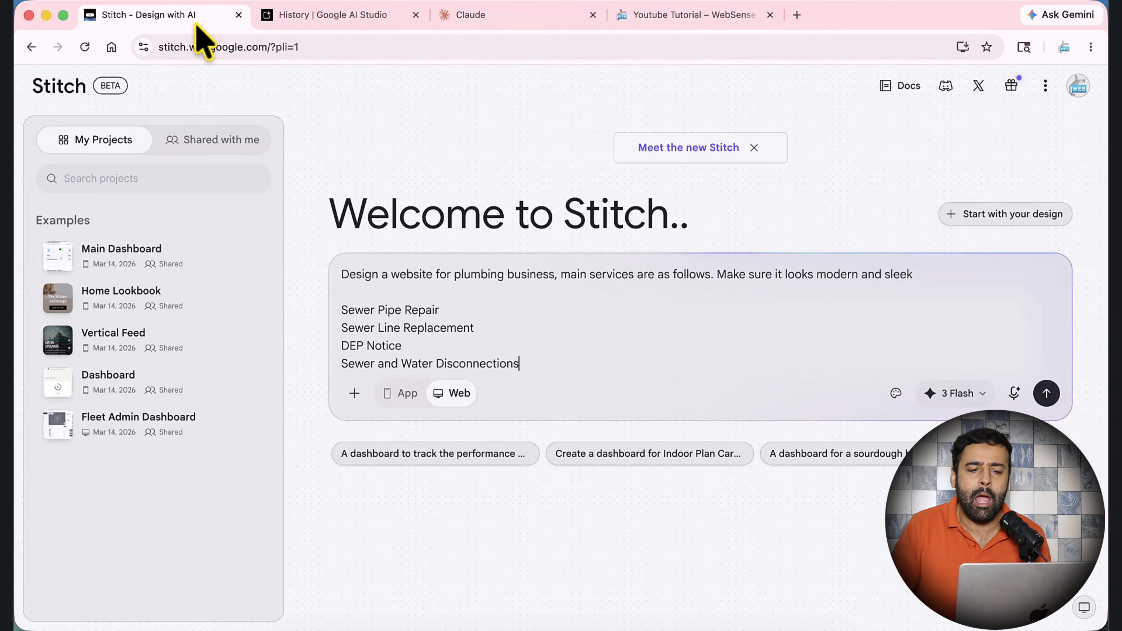
- Read through the plumbing website prompt and its list of main services in Stitch
{"action": "left_click", "coordinate": [455, 317]}
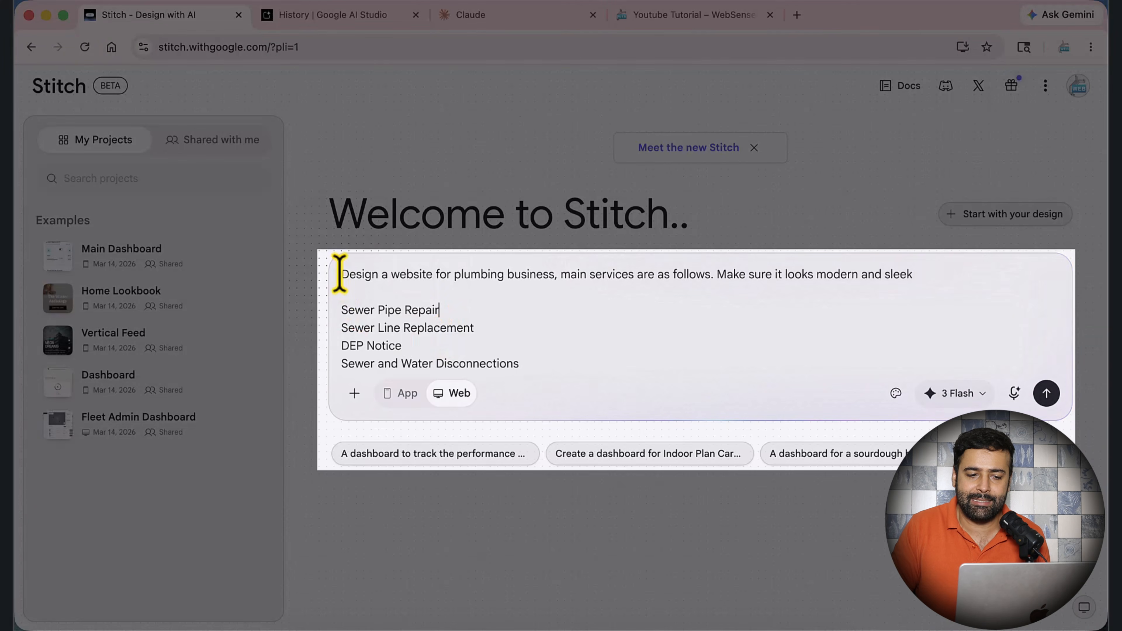
{"action": "left_click_drag", "start_coordinate": [339, 274], "coordinate": [921, 377]}
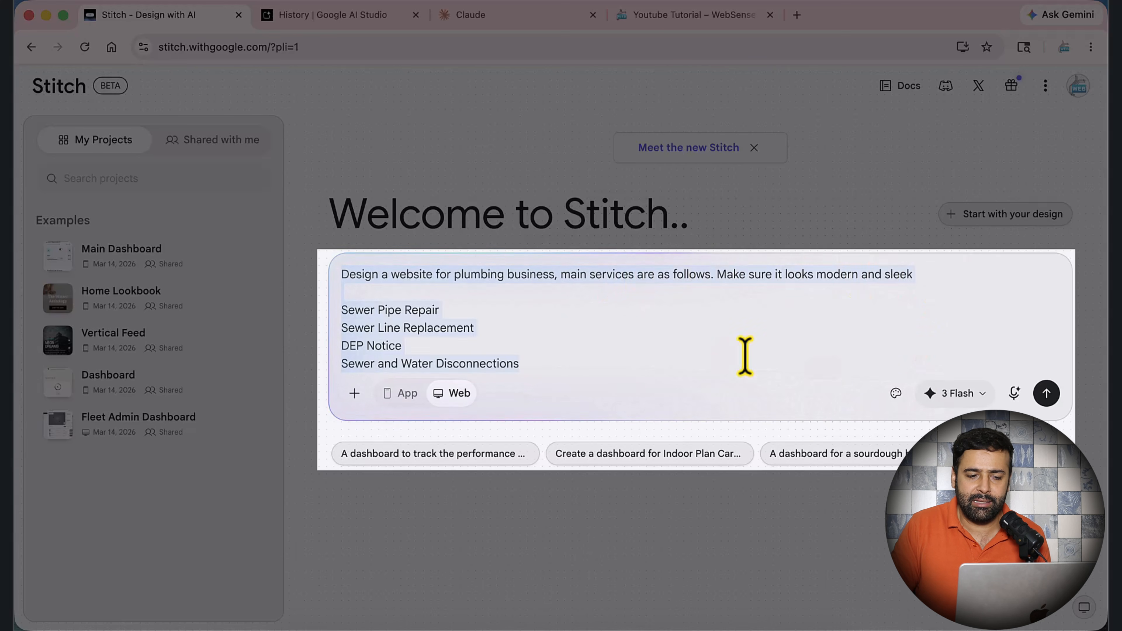
{"action": "left_click", "coordinate": [525, 317]}
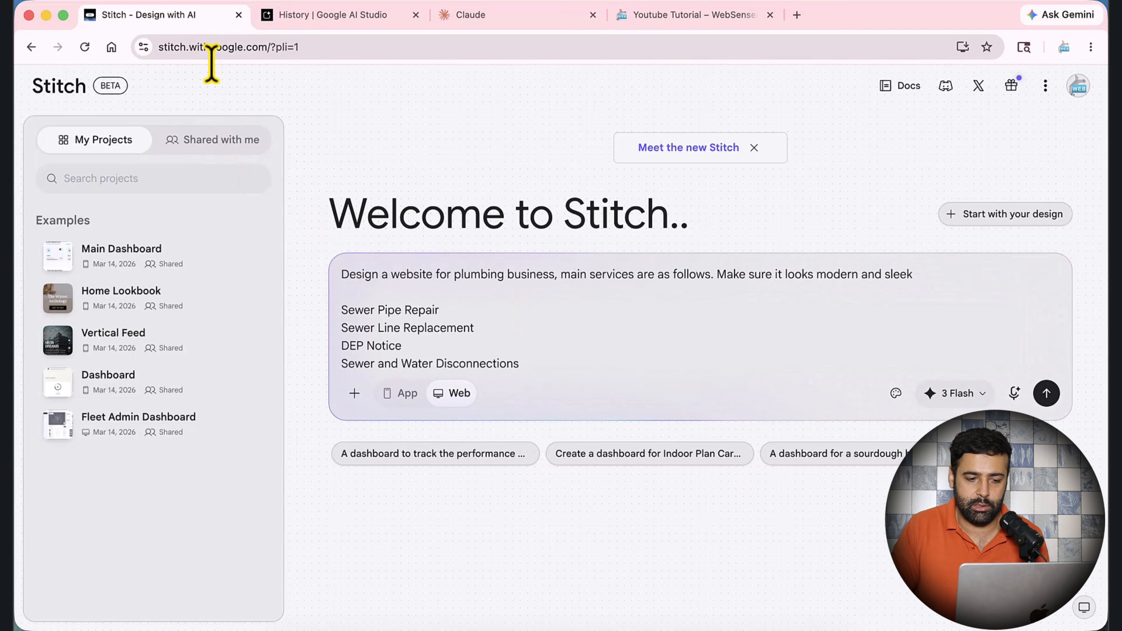
- Copy the whole plumbing website prompt from Stitch and open a new Playground chat in Google AI Studio
{"action": "key", "text": "super+a"}
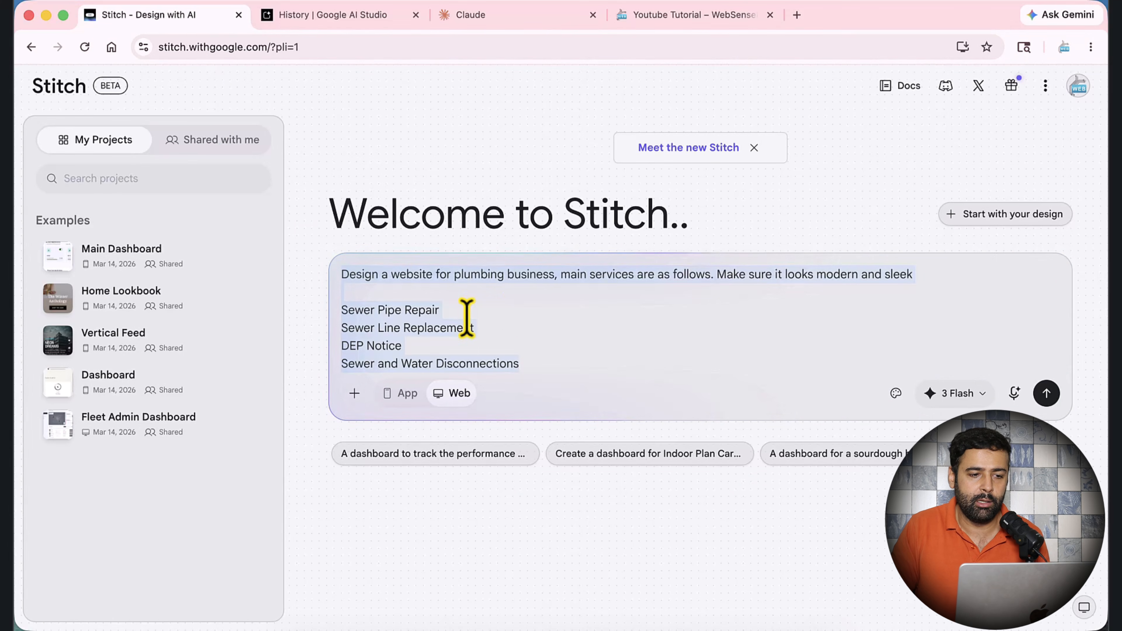
{"action": "left_click", "coordinate": [371, 23]}
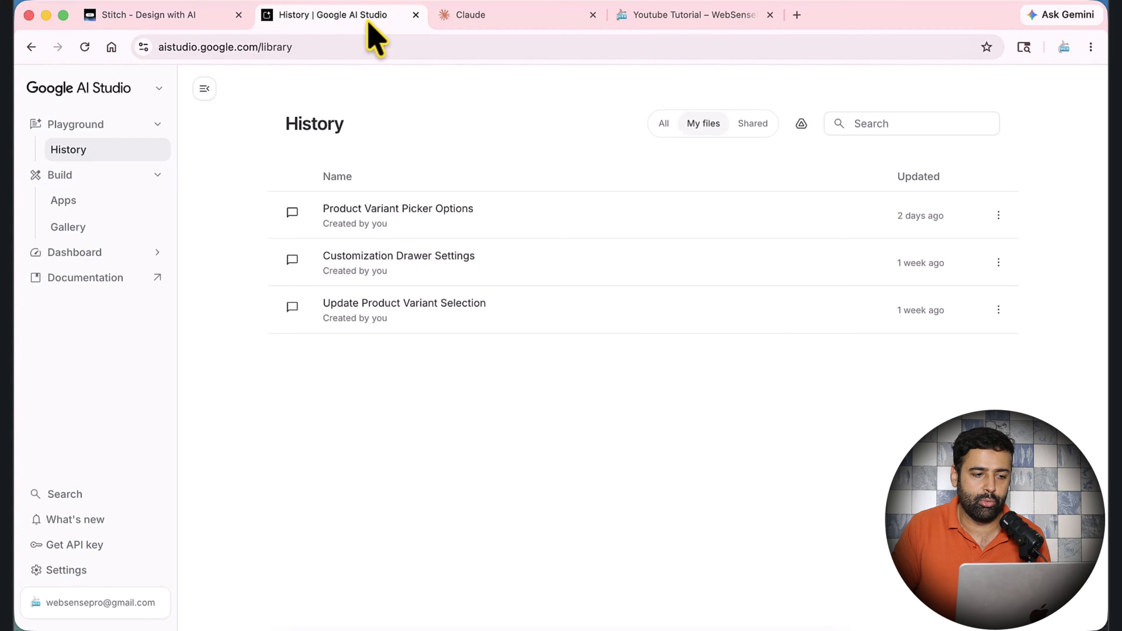
{"action": "left_click", "coordinate": [83, 140]}
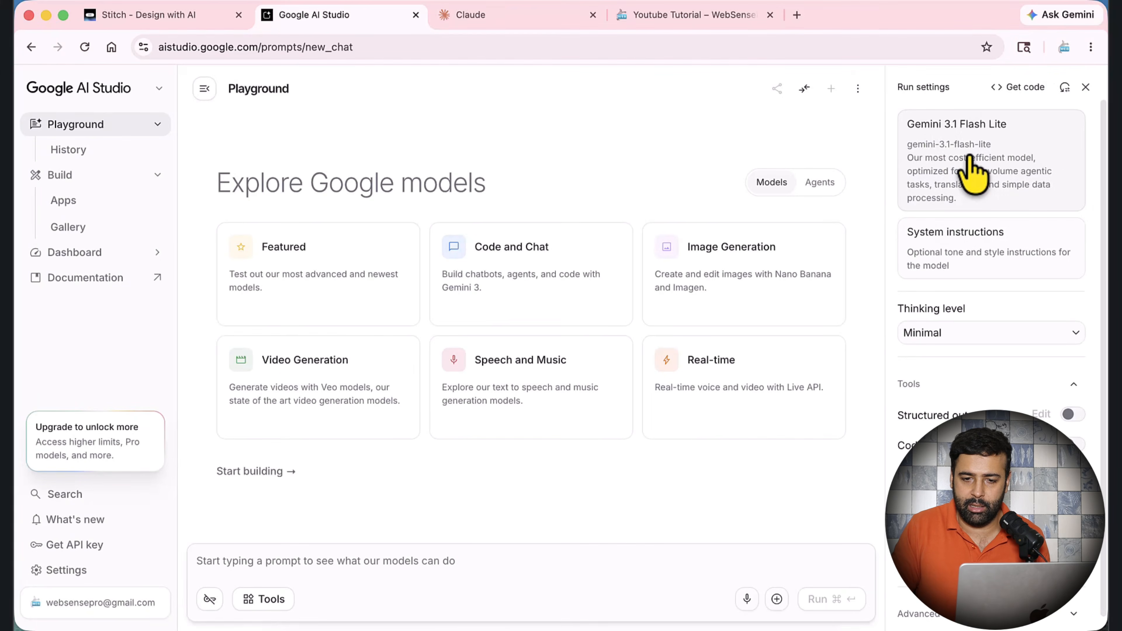
- Look through the featured Gemini models available for the Playground chat without changing the selected one
{"action": "left_click", "coordinate": [972, 179]}
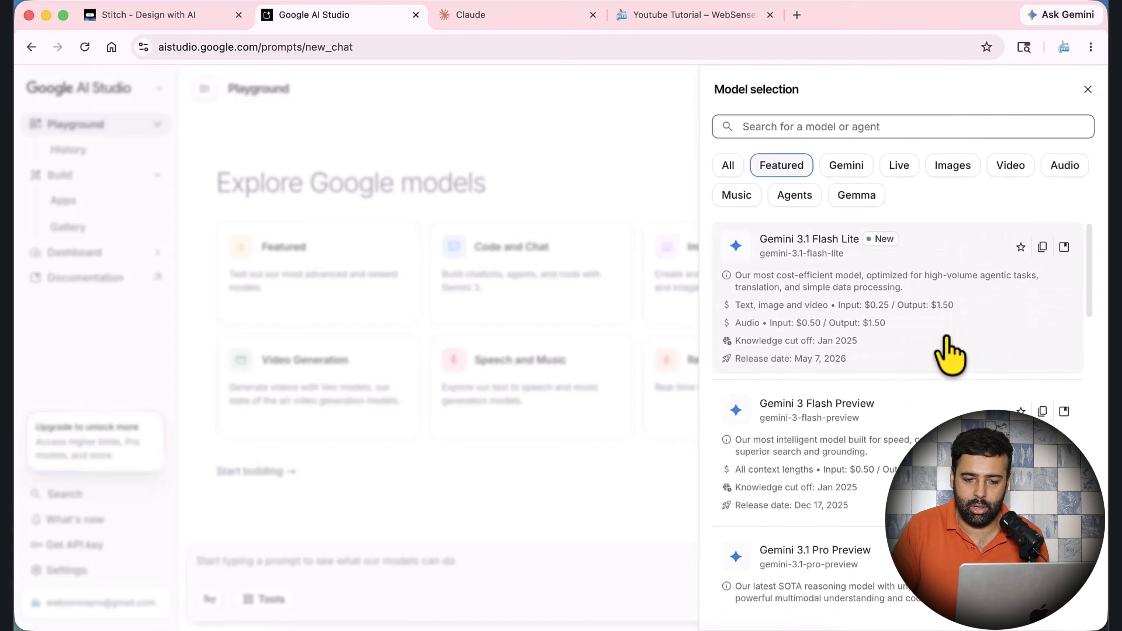
{"action": "scroll", "coordinate": [949, 354], "scroll_direction": "down", "scroll_amount": 5}
{"action": "scroll", "coordinate": [951, 363], "scroll_direction": "up", "scroll_amount": 5}
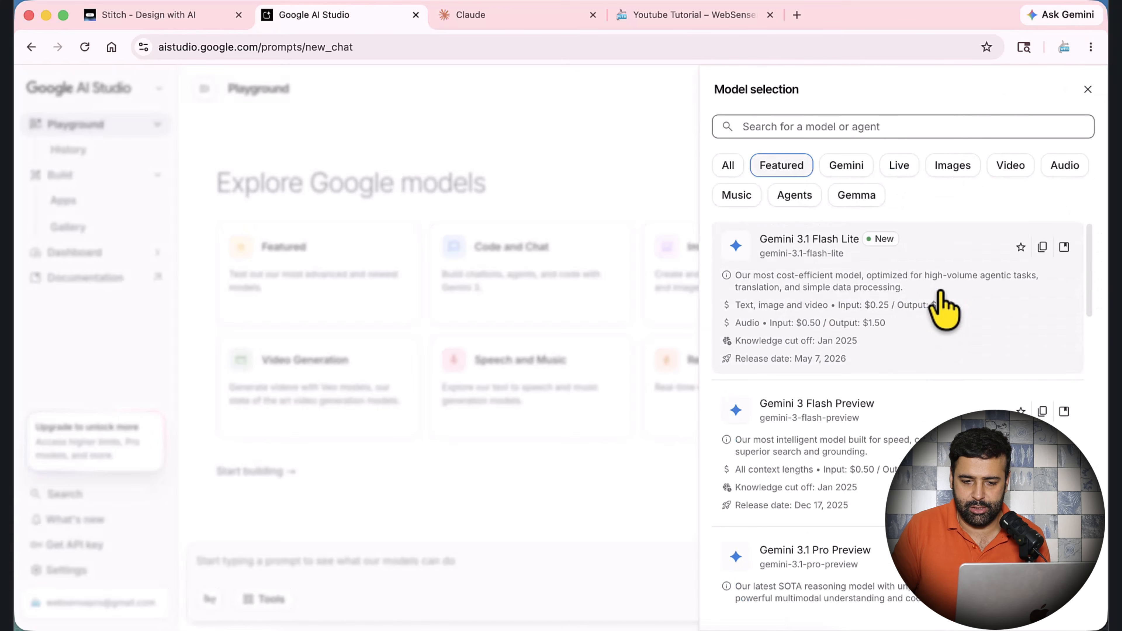
{"action": "scroll", "coordinate": [932, 338], "scroll_direction": "down", "scroll_amount": 4}
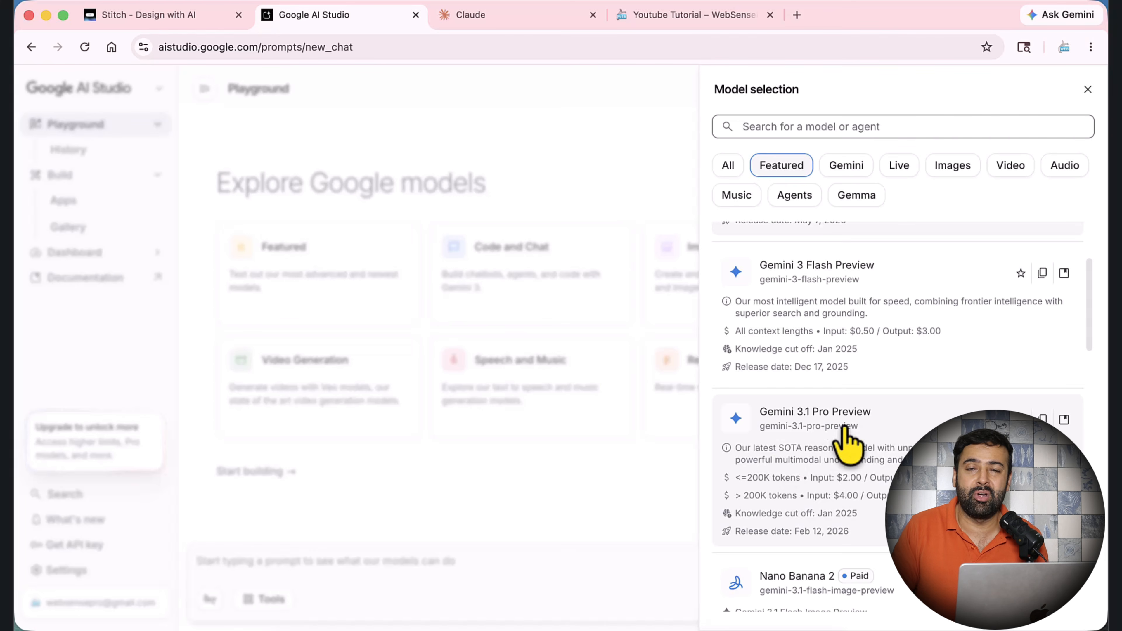
{"action": "scroll", "coordinate": [844, 427], "scroll_direction": "up", "scroll_amount": 4}
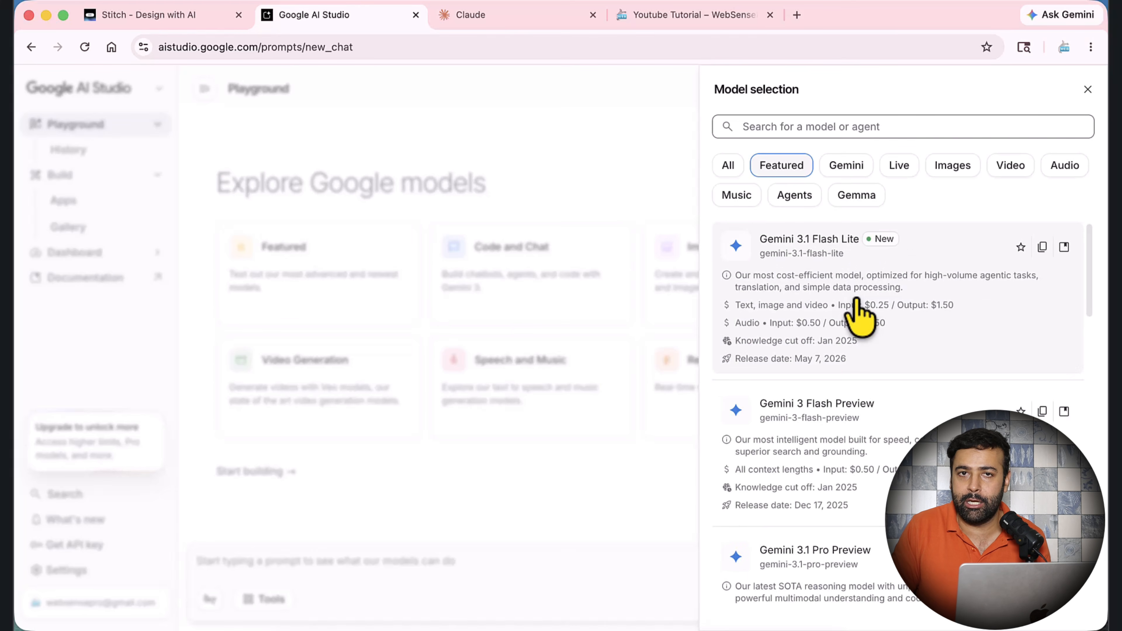
{"action": "left_click", "coordinate": [565, 190]}
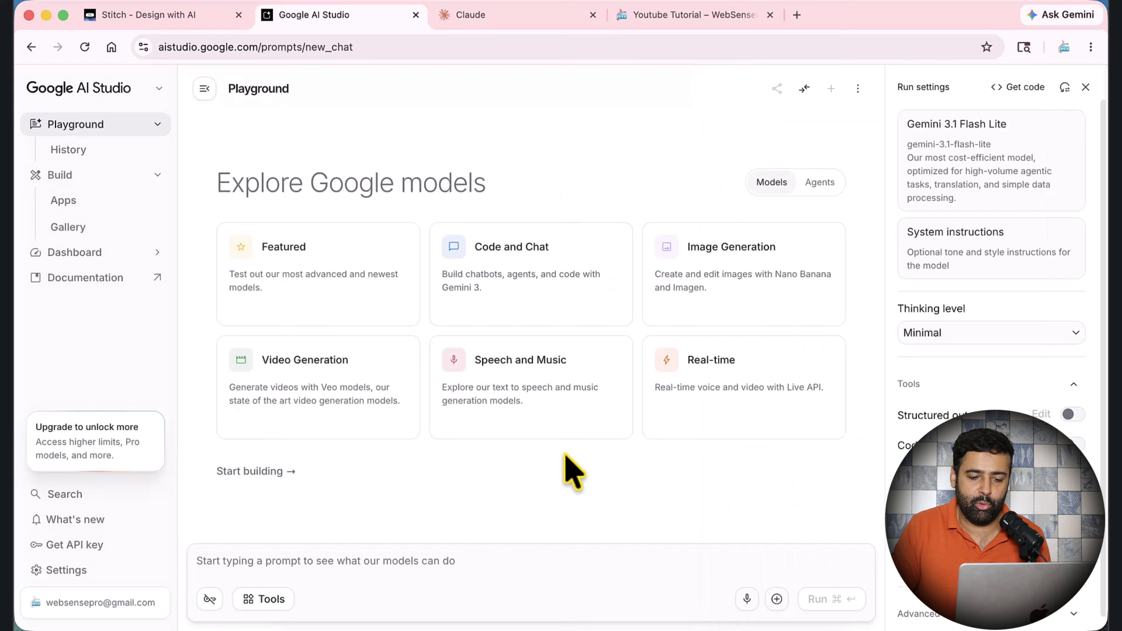
- Run the prompt "Please write a text prompt based on the following details:" followed by the copied plumbing website brief
{"action": "left_click", "coordinate": [442, 568]}
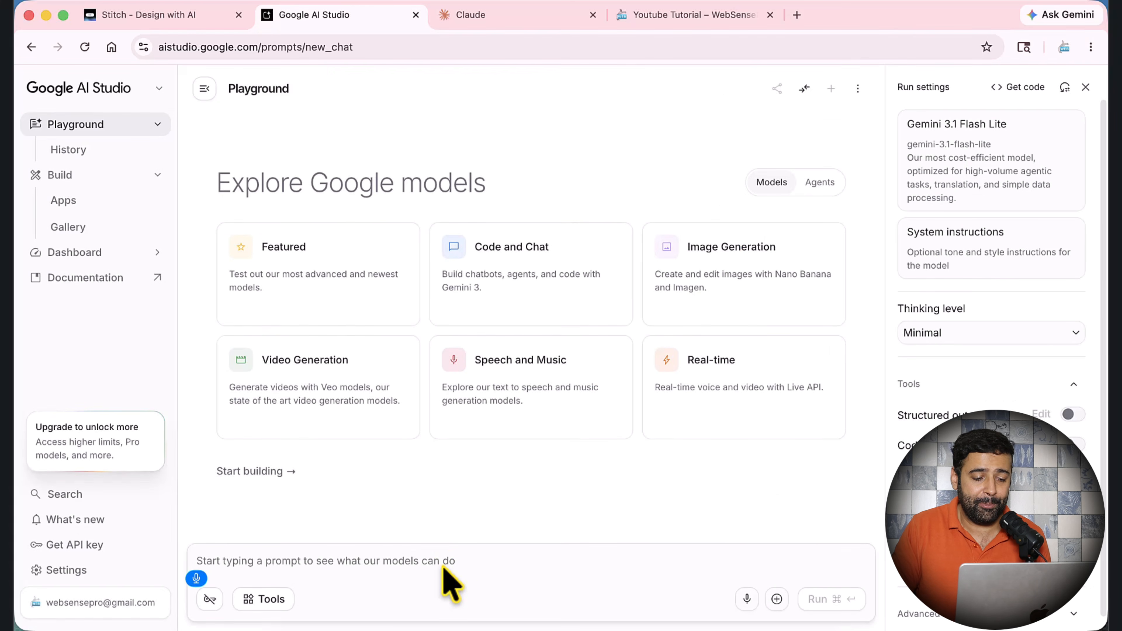
{"action": "type", "text": "Please write a text prompt based on the following details:"}
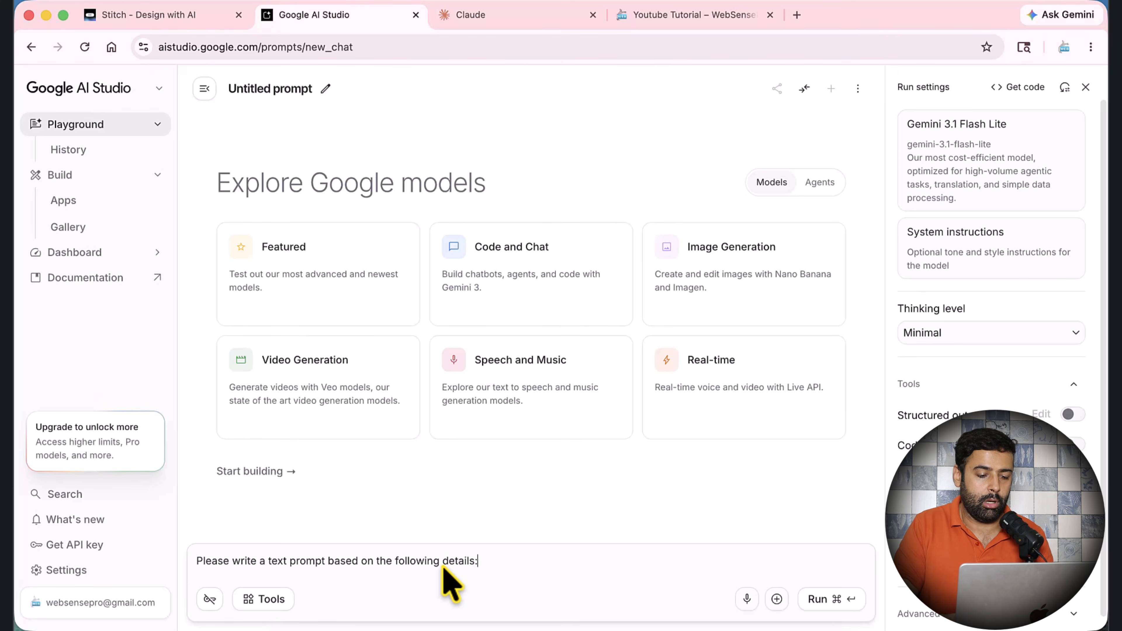
{"action": "key", "text": "shift+Return"}
{"action": "key", "text": "super+v"}
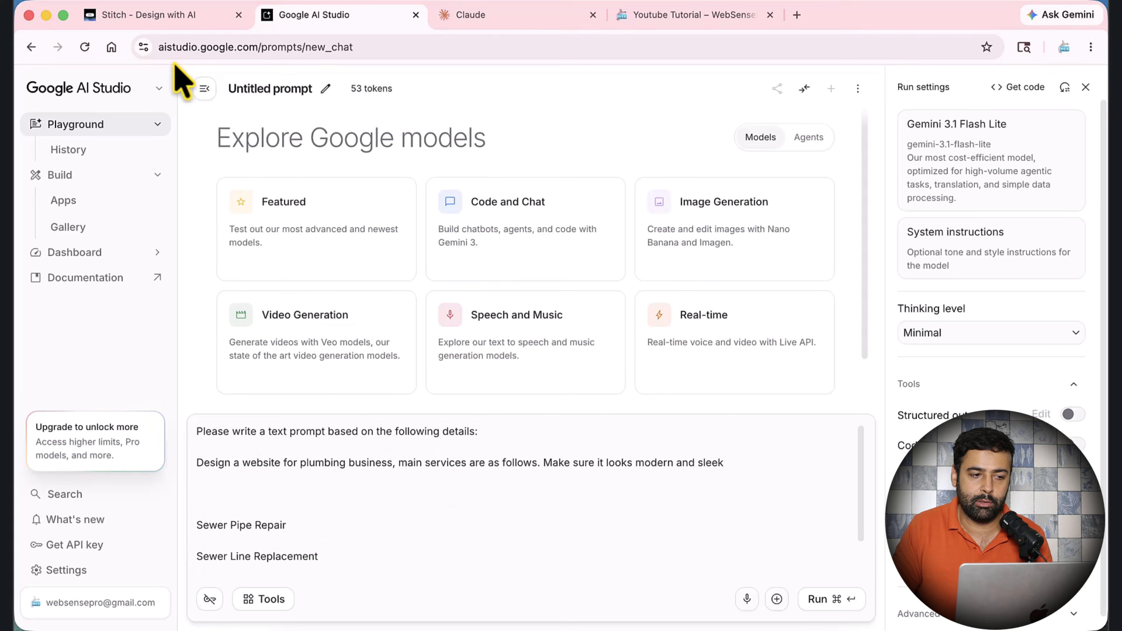
{"action": "left_click", "coordinate": [163, 15]}
{"action": "left_click", "coordinate": [344, 20]}
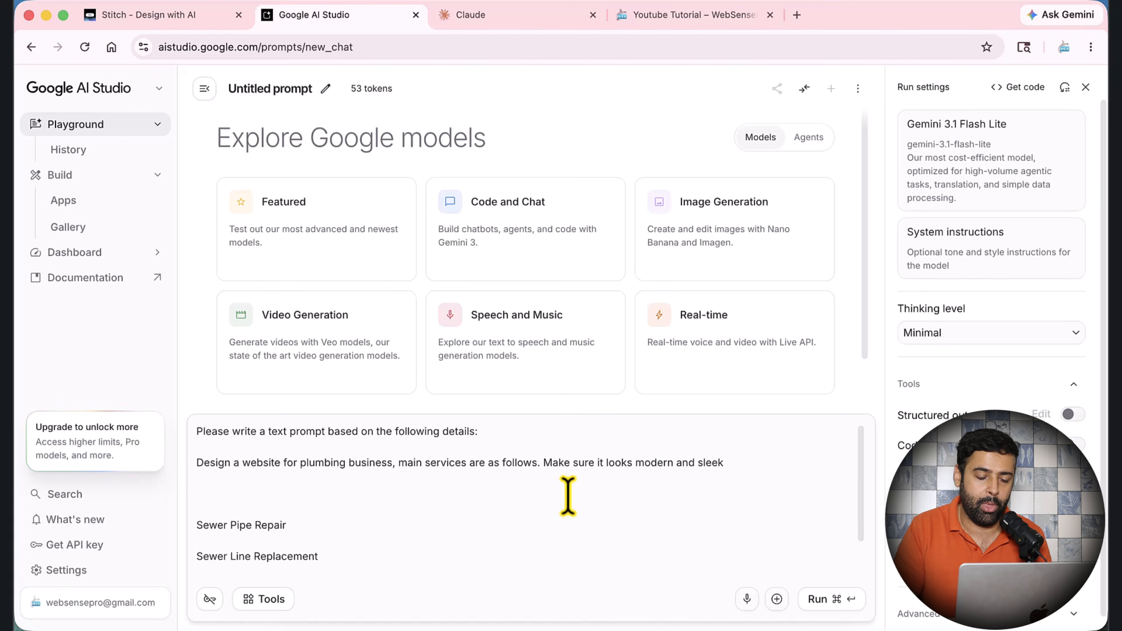
{"action": "key", "text": "super+v"}
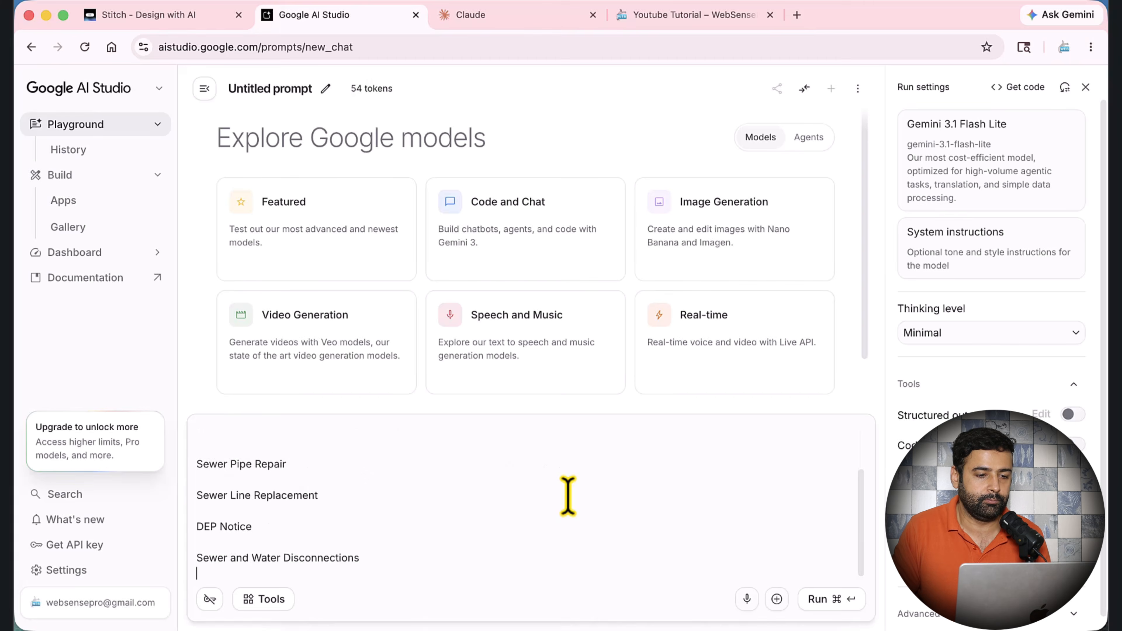
{"action": "key", "text": "super+Return"}
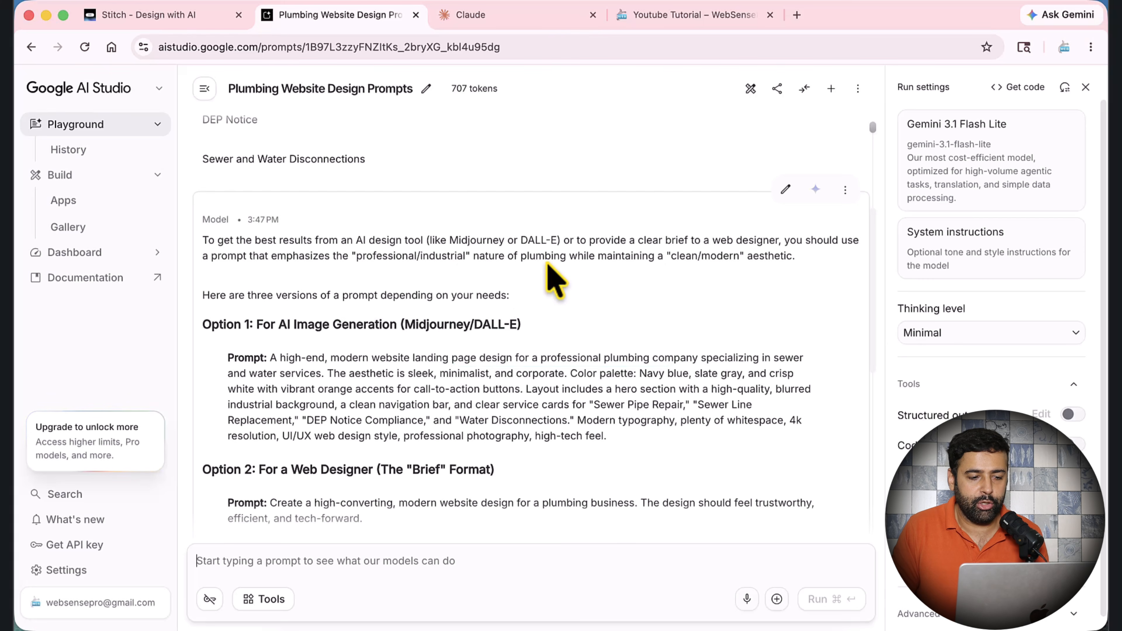
- Review the suggested prompts and copy the full Option 2 prompt for a web designer, from "Create a high-converting" through the CTA item
{"action": "scroll", "coordinate": [550, 270], "scroll_direction": "down", "scroll_amount": 3}
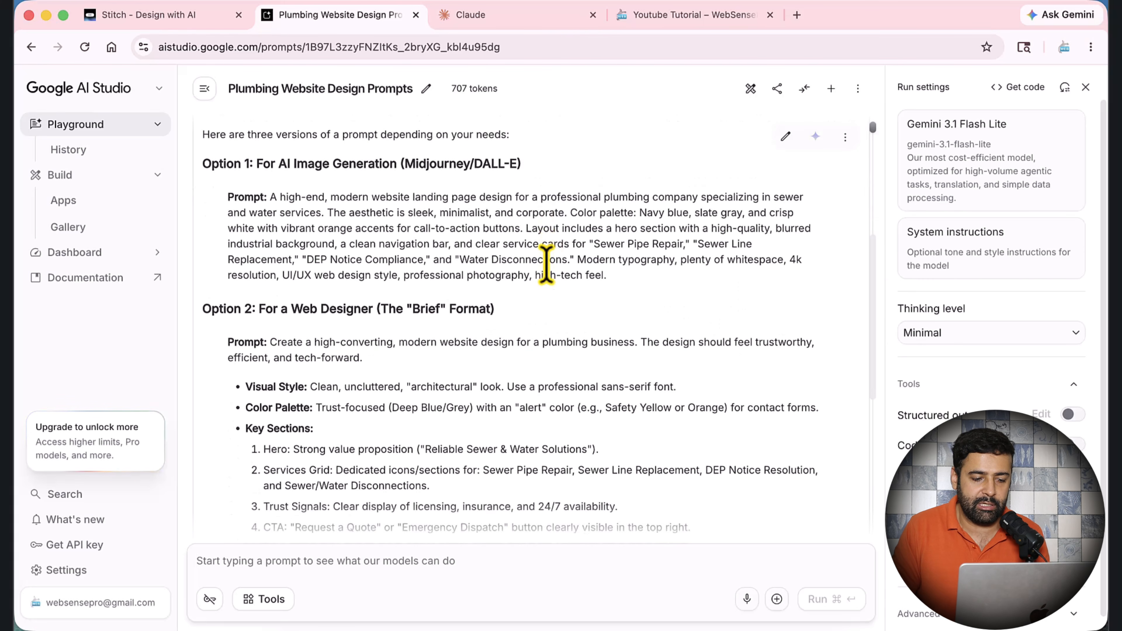
{"action": "scroll", "coordinate": [547, 264], "scroll_direction": "down", "scroll_amount": 5}
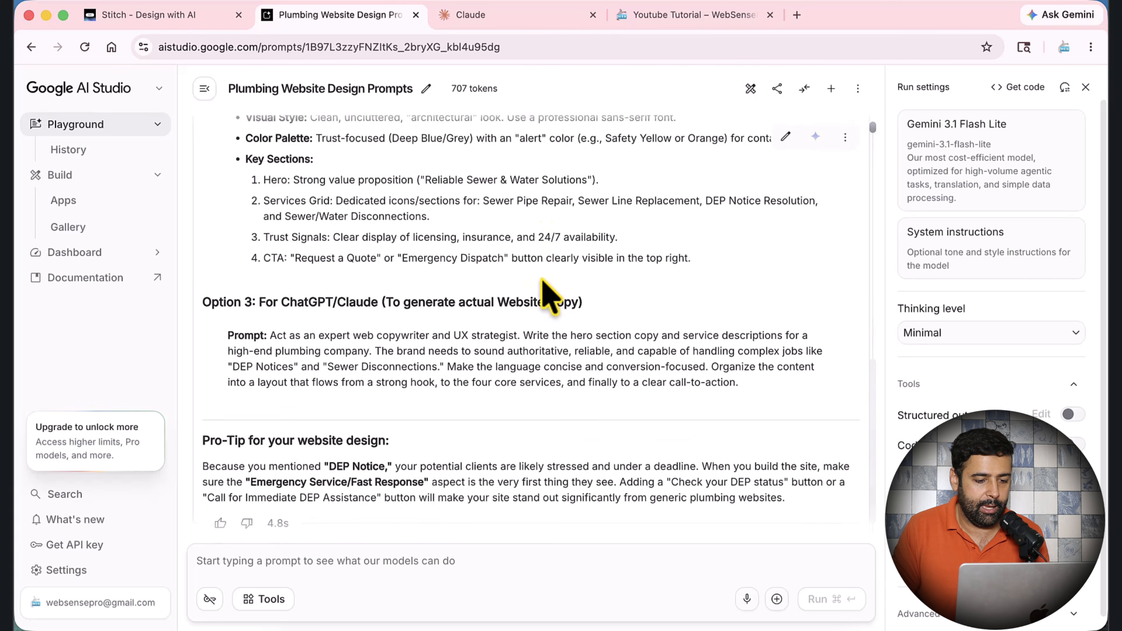
{"action": "scroll", "coordinate": [542, 280], "scroll_direction": "up", "scroll_amount": 6}
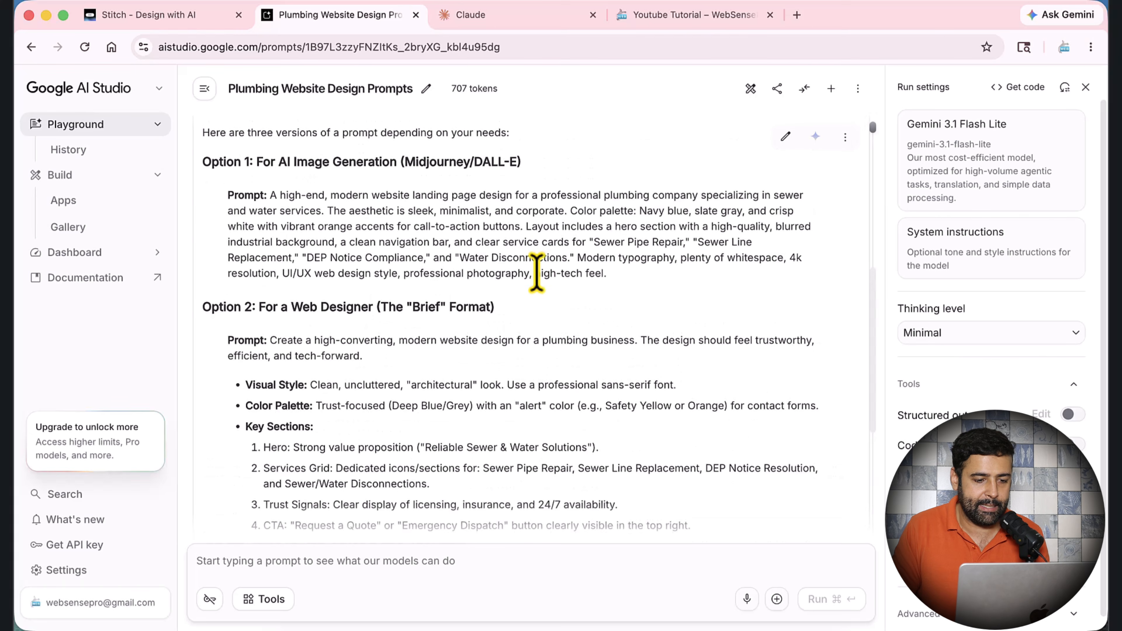
{"action": "scroll", "coordinate": [536, 272], "scroll_direction": "down", "scroll_amount": 2}
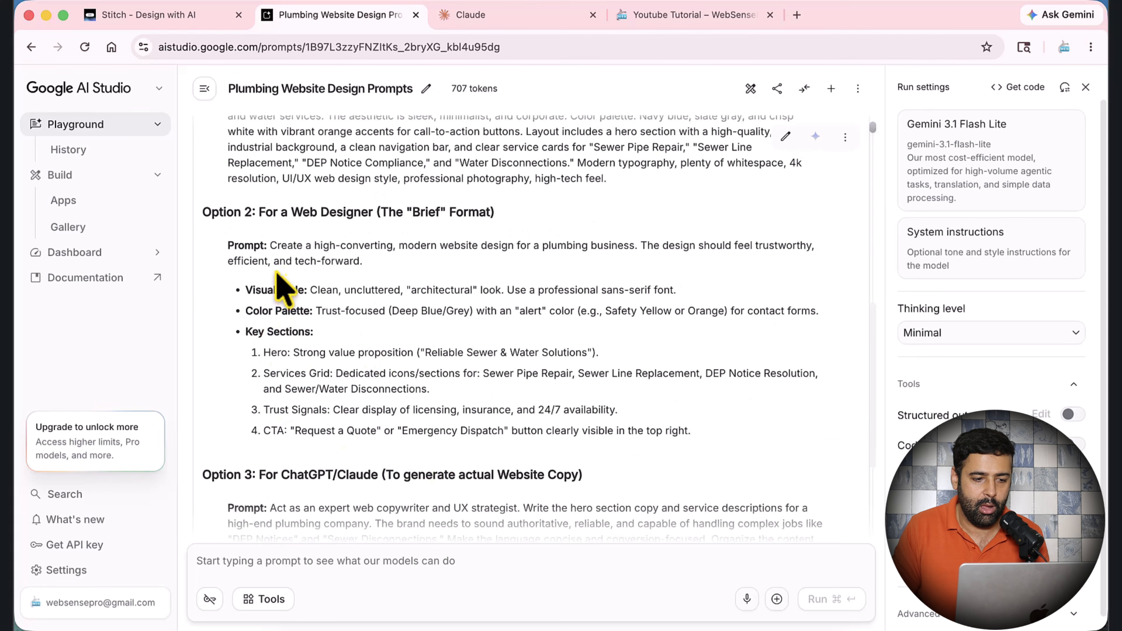
{"action": "left_click_drag", "start_coordinate": [269, 245], "coordinate": [700, 431]}
{"action": "key", "text": "super+c"}
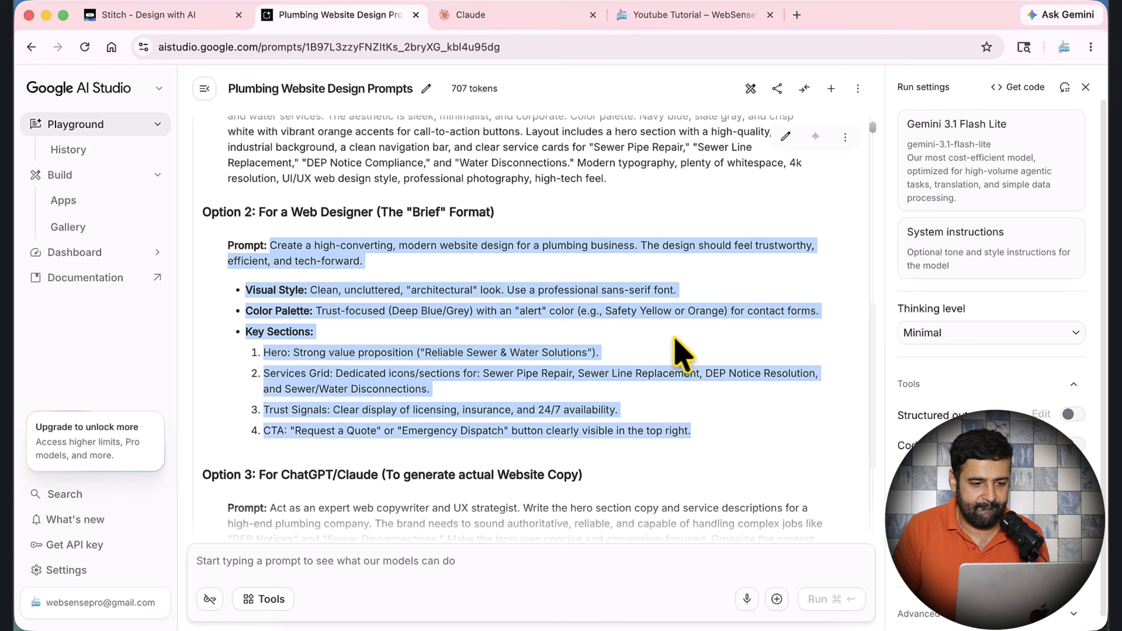
- Switch to Stitch, replace the existing prompt with the copied web designer brief, and generate the website design
{"action": "left_click", "coordinate": [157, 18]}
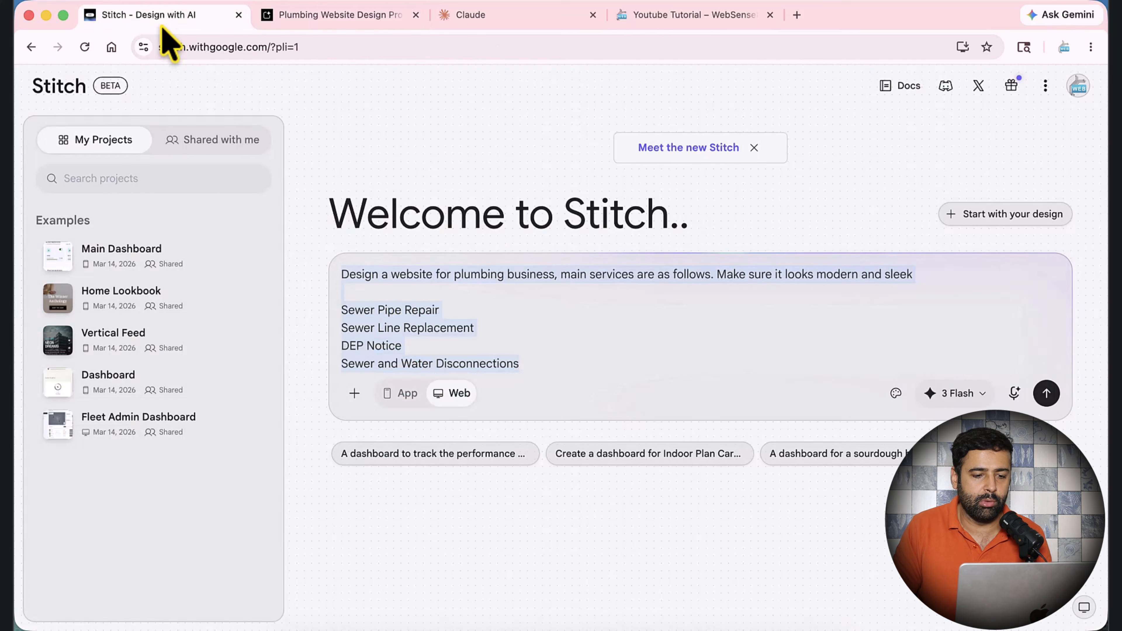
{"action": "left_click", "coordinate": [570, 345]}
{"action": "key", "text": "super+a"}
{"action": "key", "text": "super+v"}
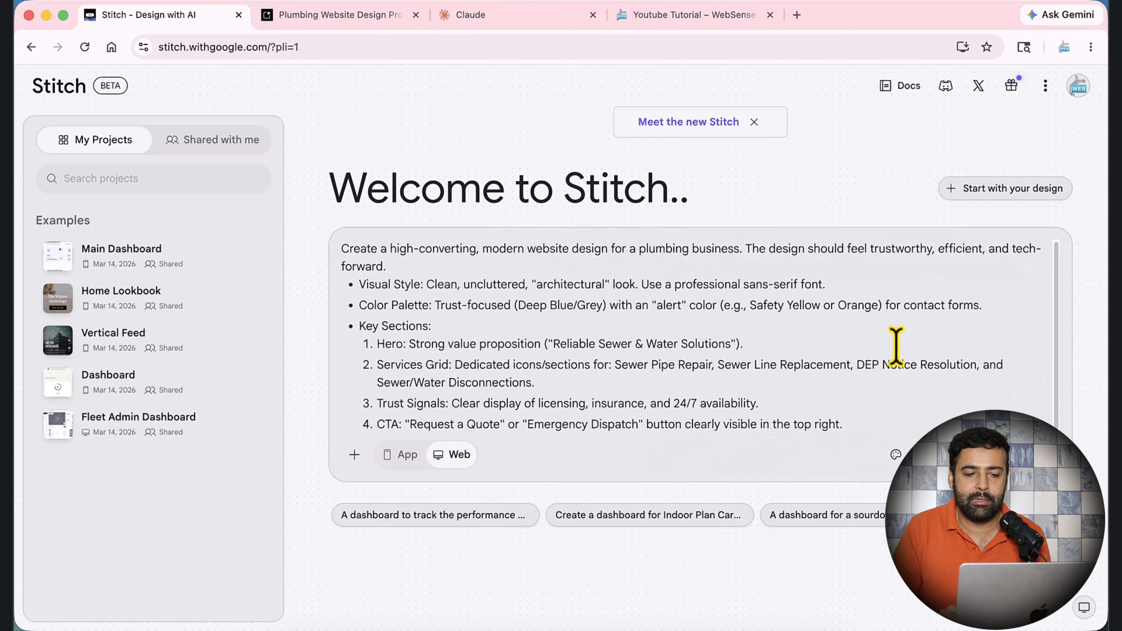
{"action": "key", "text": "super+a"}
{"action": "key", "text": "BackSpace"}
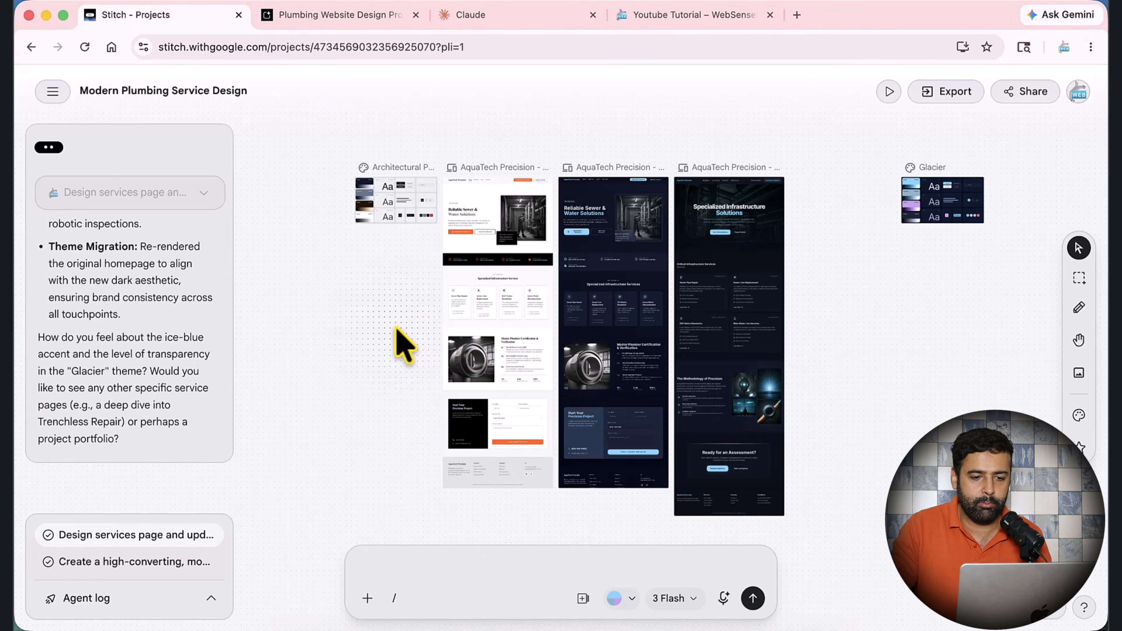
- Examine the light AquaTech Precision homepage design up close on the canvas, from its header and hero to the sections below
{"action": "scroll", "coordinate": [403, 345], "scroll_direction": "up", "scroll_amount": 10}
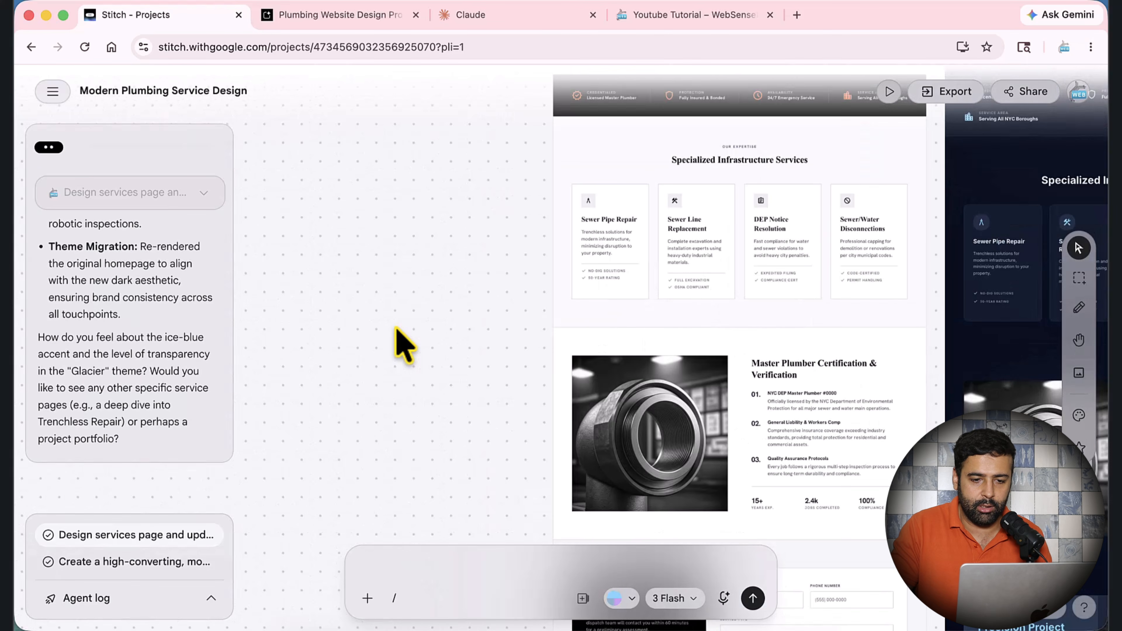
{"action": "key", "text": "space"}
{"action": "left_click_drag", "start_coordinate": [479, 263], "coordinate": [409, 404]}
{"action": "left_click_drag", "start_coordinate": [428, 240], "coordinate": [378, 376]}
{"action": "left_click_drag", "start_coordinate": [378, 332], "coordinate": [331, 404]}
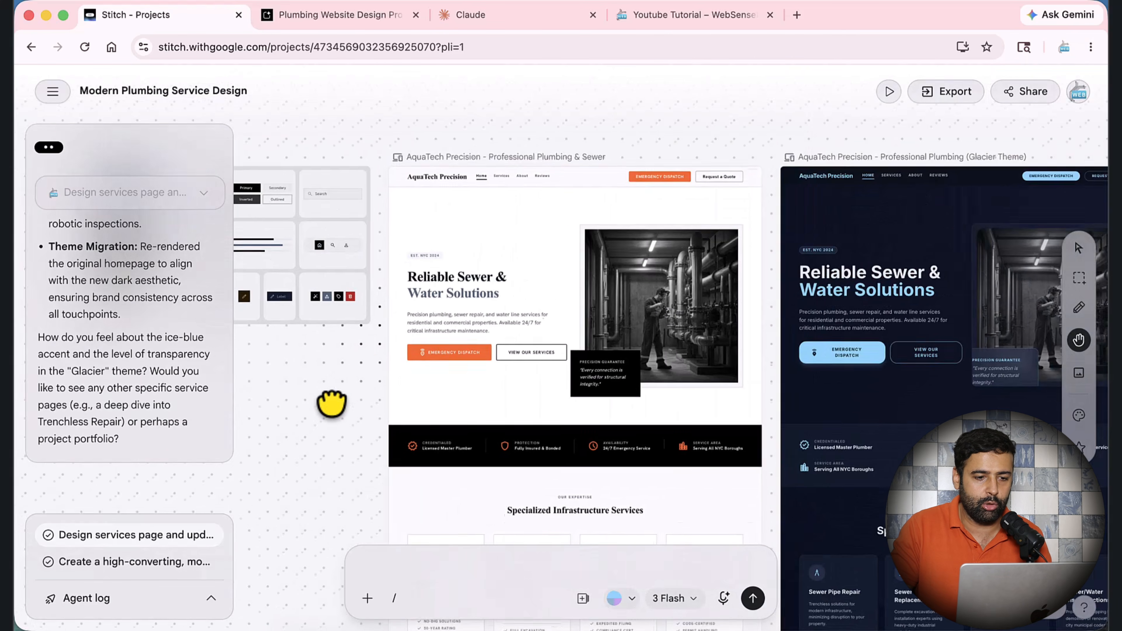
{"action": "scroll", "coordinate": [371, 371], "scroll_direction": "up", "scroll_amount": 10}
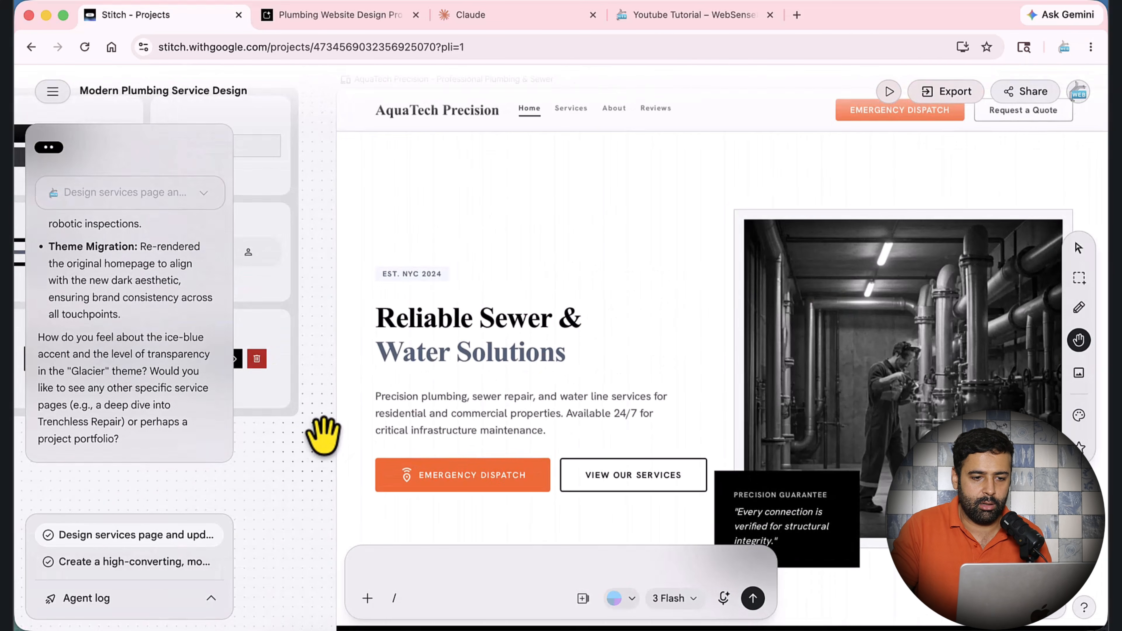
{"action": "scroll", "coordinate": [641, 275], "scroll_direction": "down", "scroll_amount": 3}
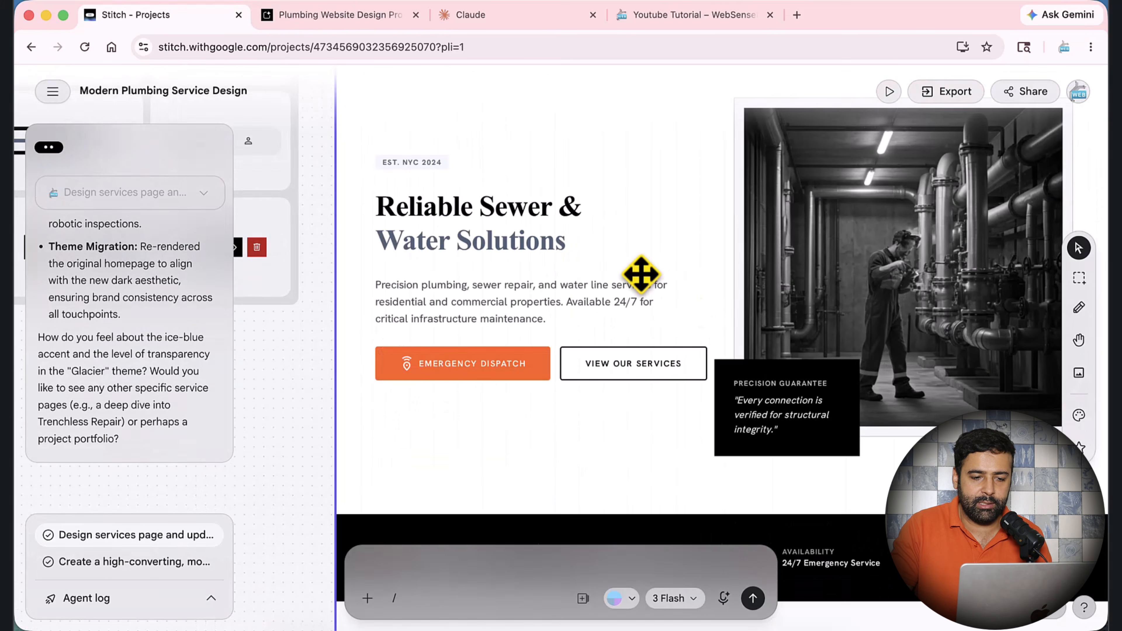
{"action": "scroll", "coordinate": [711, 284], "scroll_direction": "down", "scroll_amount": 6}
{"action": "scroll", "coordinate": [705, 299], "scroll_direction": "up", "scroll_amount": 10}
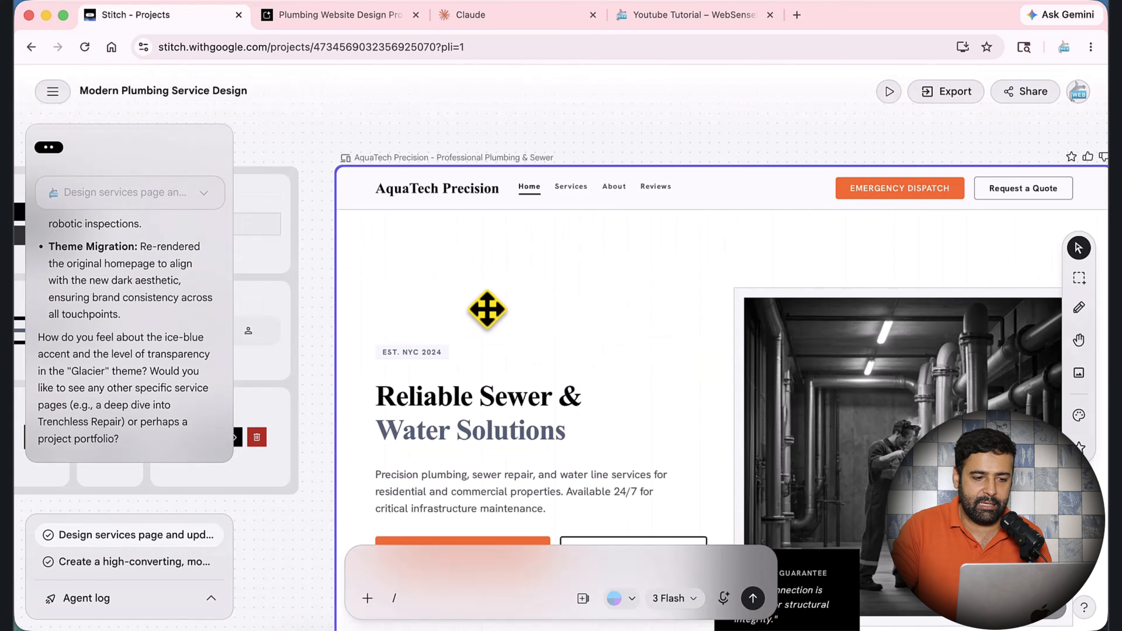
- Open the Architectural Precision design system for editing and examine its theme and DESIGN.md contents down to the typography definitions
{"action": "key", "text": "space"}
{"action": "left_click_drag", "start_coordinate": [513, 291], "coordinate": [922, 313]}
{"action": "left_click", "coordinate": [536, 339]}
{"action": "scroll", "coordinate": [534, 339], "scroll_direction": "up", "scroll_amount": 1}
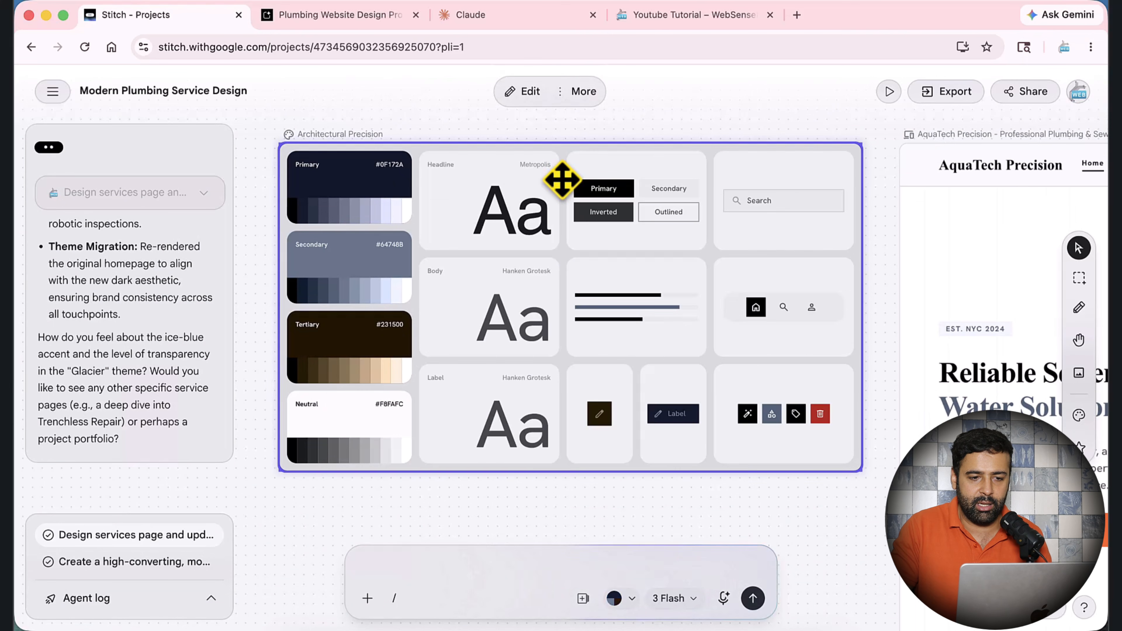
{"action": "left_click", "coordinate": [517, 93]}
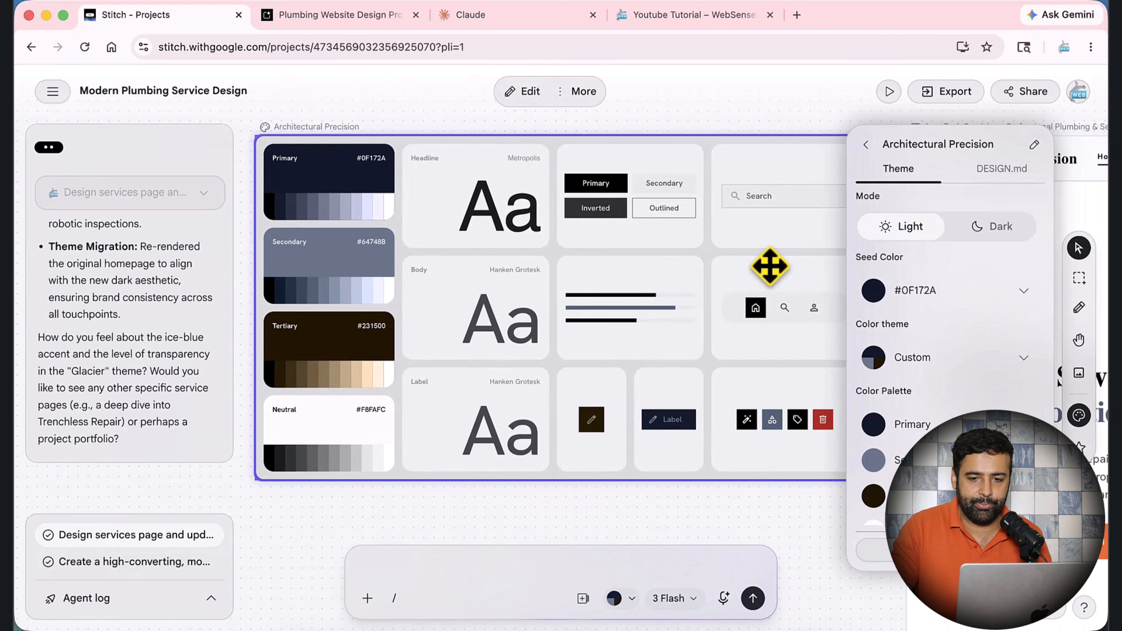
{"action": "left_click", "coordinate": [999, 170]}
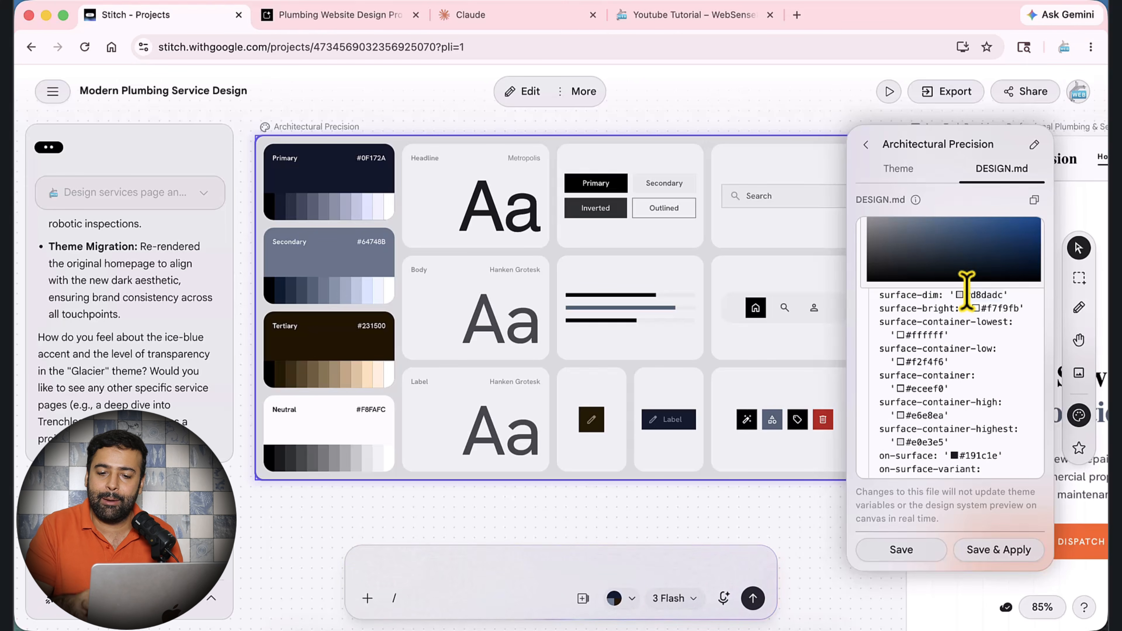
{"action": "scroll", "coordinate": [966, 381], "scroll_direction": "down", "scroll_amount": 15}
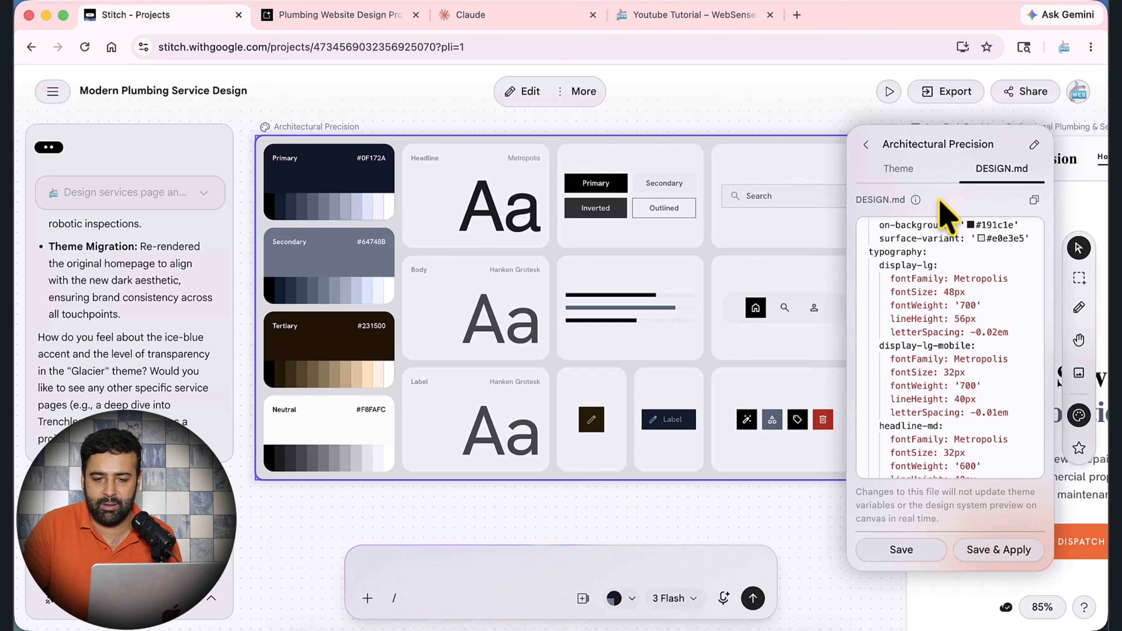
- Leave the Architectural Precision editor, close the DESIGN.md list, and view the light homepage on the canvas
{"action": "left_click", "coordinate": [866, 144]}
{"action": "scroll", "coordinate": [748, 110], "scroll_direction": "down", "scroll_amount": 5}
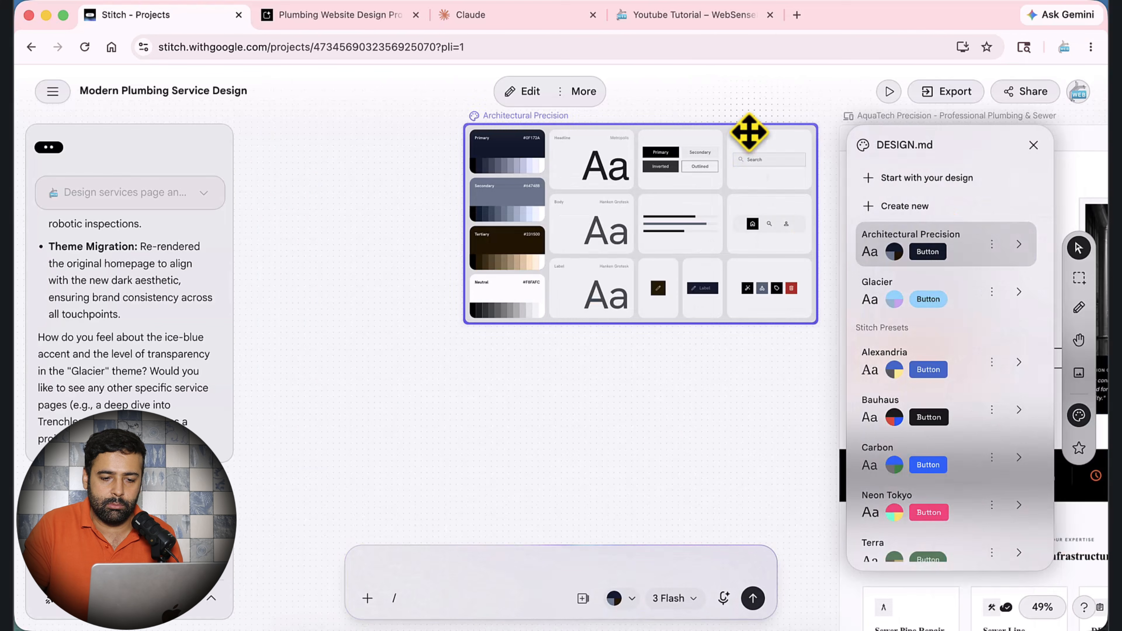
{"action": "key", "text": "space"}
{"action": "left_click_drag", "start_coordinate": [696, 406], "coordinate": [353, 416]}
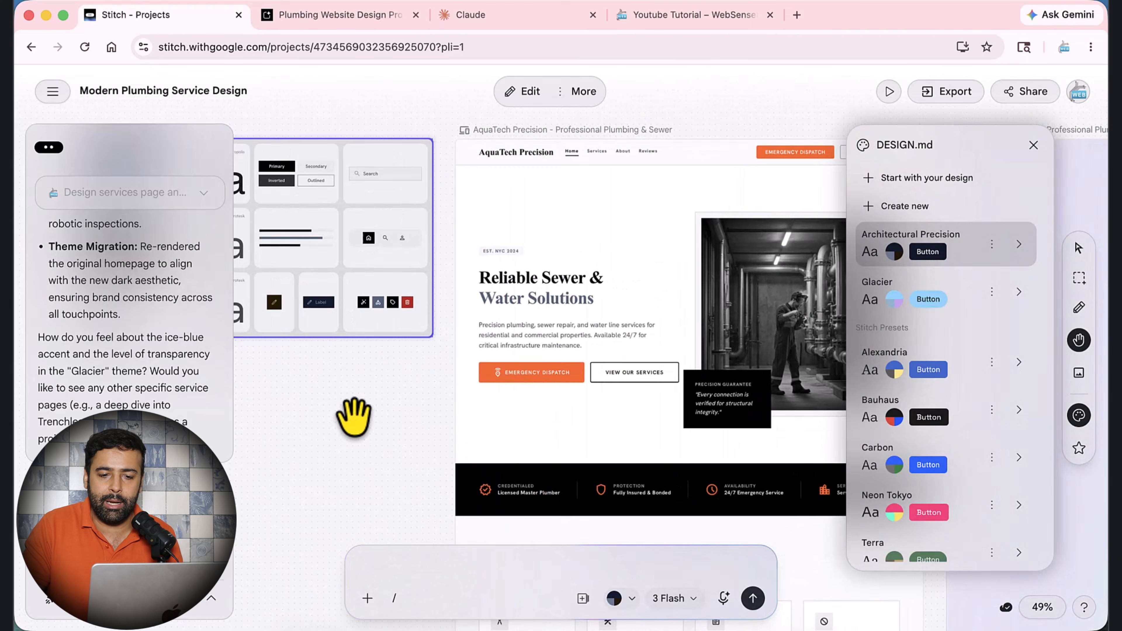
{"action": "left_click", "coordinate": [1034, 146]}
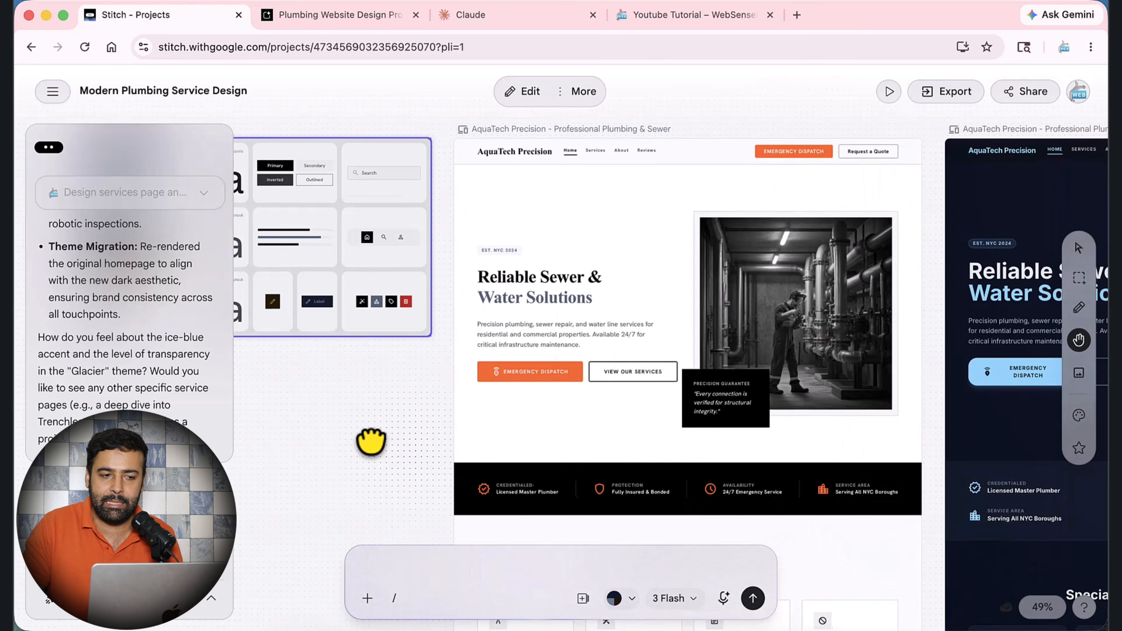
{"action": "left_click_drag", "start_coordinate": [370, 442], "coordinate": [270, 413]}
- Switch to Google AI Studio and select the Option 2 web designer prompt from "Create a high-converting" through the CTA item
{"action": "left_click", "coordinate": [341, 18]}
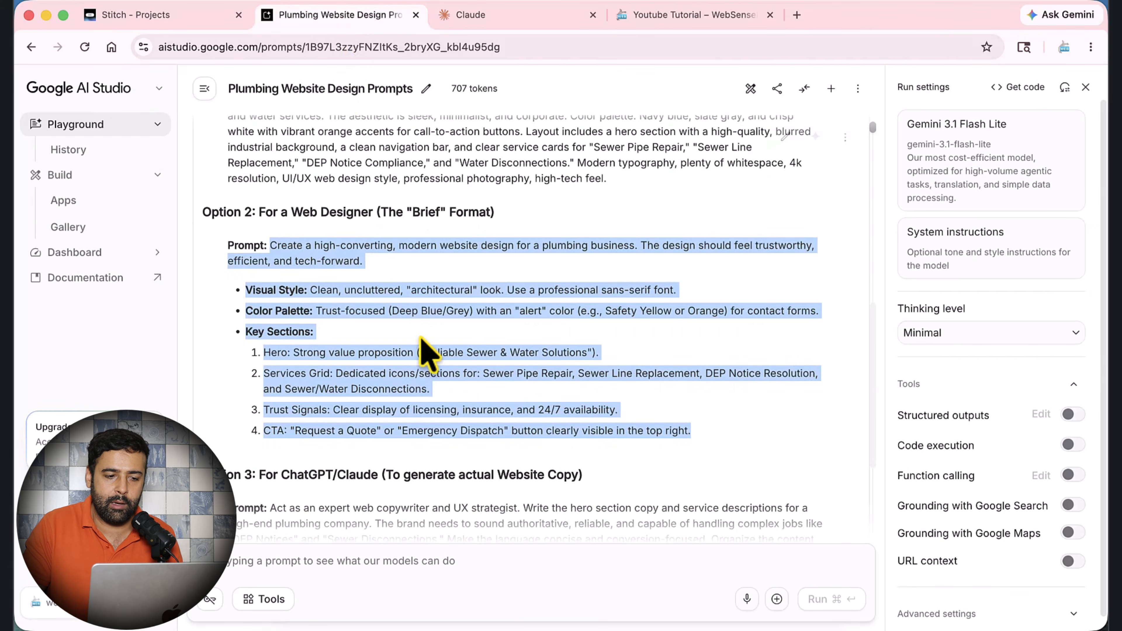
{"action": "left_click", "coordinate": [457, 353]}
{"action": "left_click_drag", "start_coordinate": [270, 245], "coordinate": [708, 439]}
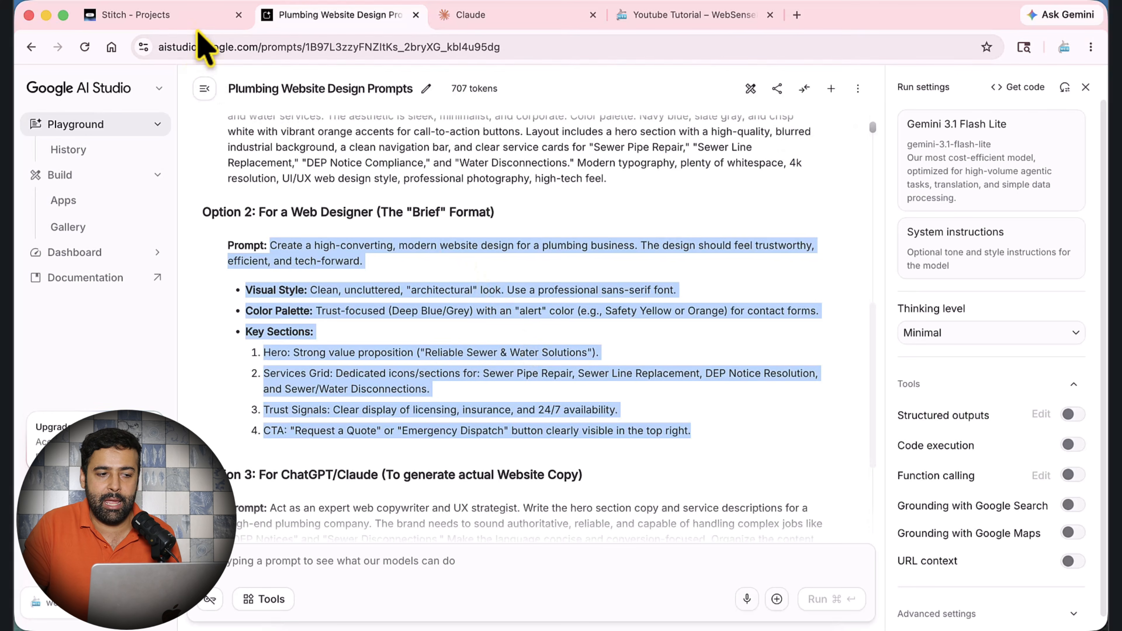
- Switch back to Stitch and compare the light homepage, the dark homepage and the dark services page on the canvas
{"action": "left_click", "coordinate": [207, 19]}
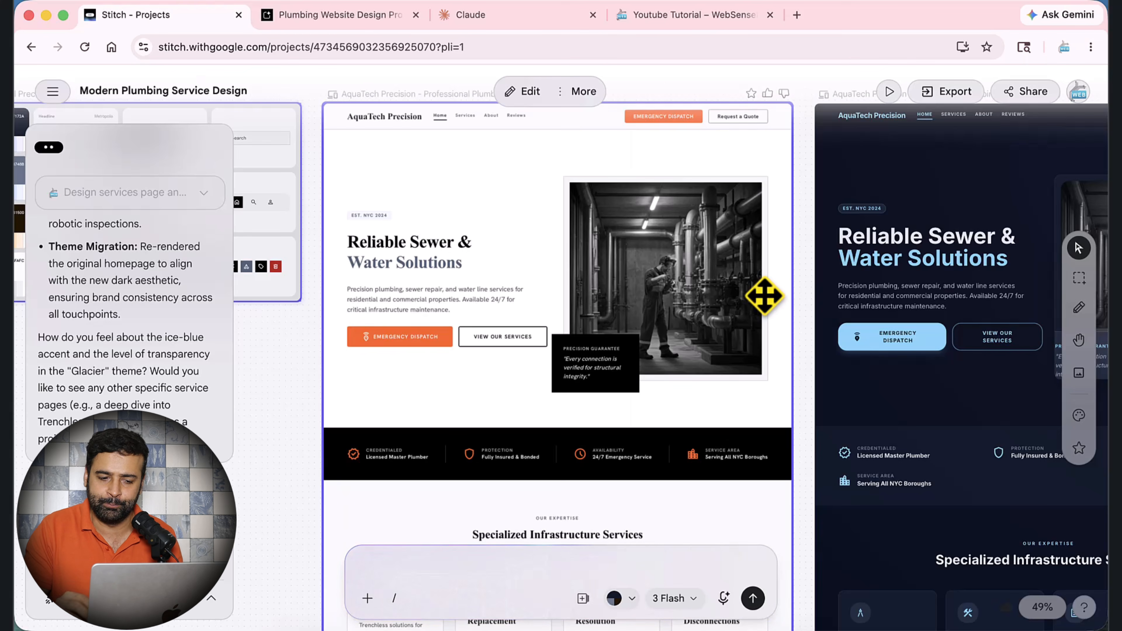
{"action": "key", "text": "space"}
{"action": "left_click_drag", "start_coordinate": [694, 352], "coordinate": [436, 358]}
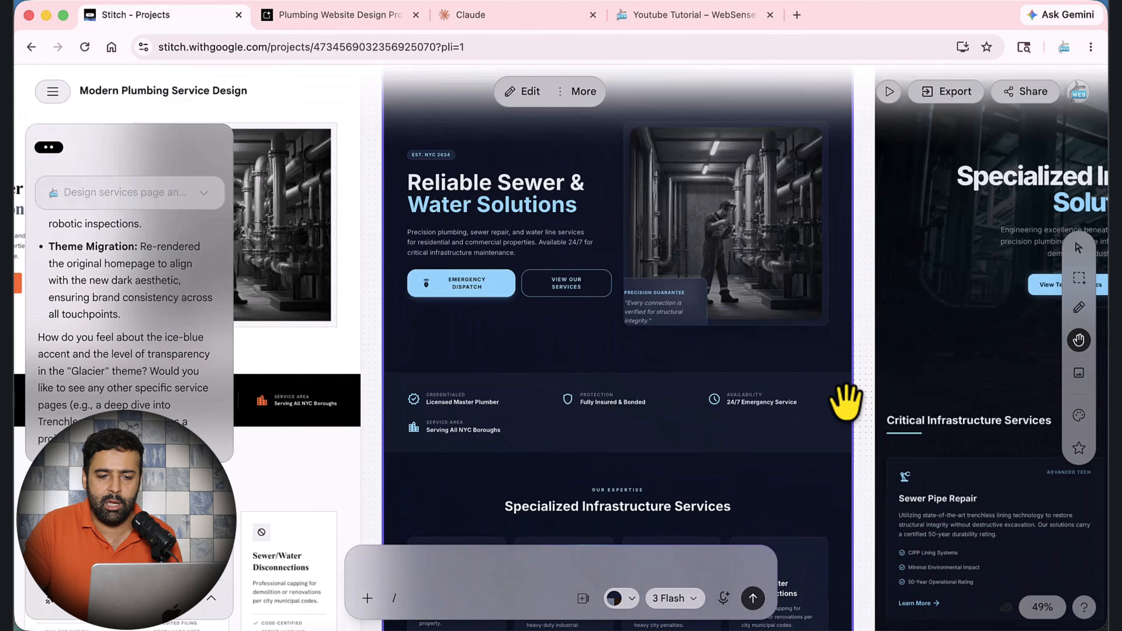
{"action": "scroll", "coordinate": [816, 378], "scroll_direction": "down", "scroll_amount": 1}
{"action": "scroll", "coordinate": [816, 379], "scroll_direction": "down", "scroll_amount": 5}
{"action": "scroll", "coordinate": [824, 355], "scroll_direction": "down", "scroll_amount": 2}
{"action": "scroll", "coordinate": [823, 355], "scroll_direction": "down", "scroll_amount": 2}
{"action": "key", "text": "space"}
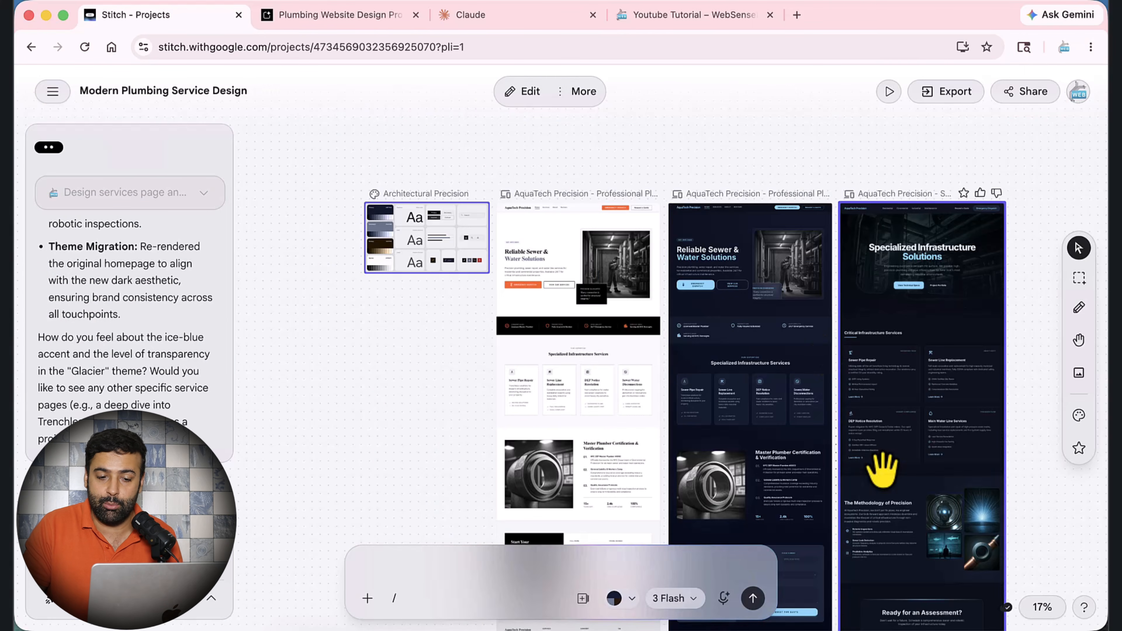
{"action": "left_click_drag", "start_coordinate": [882, 469], "coordinate": [888, 427]}
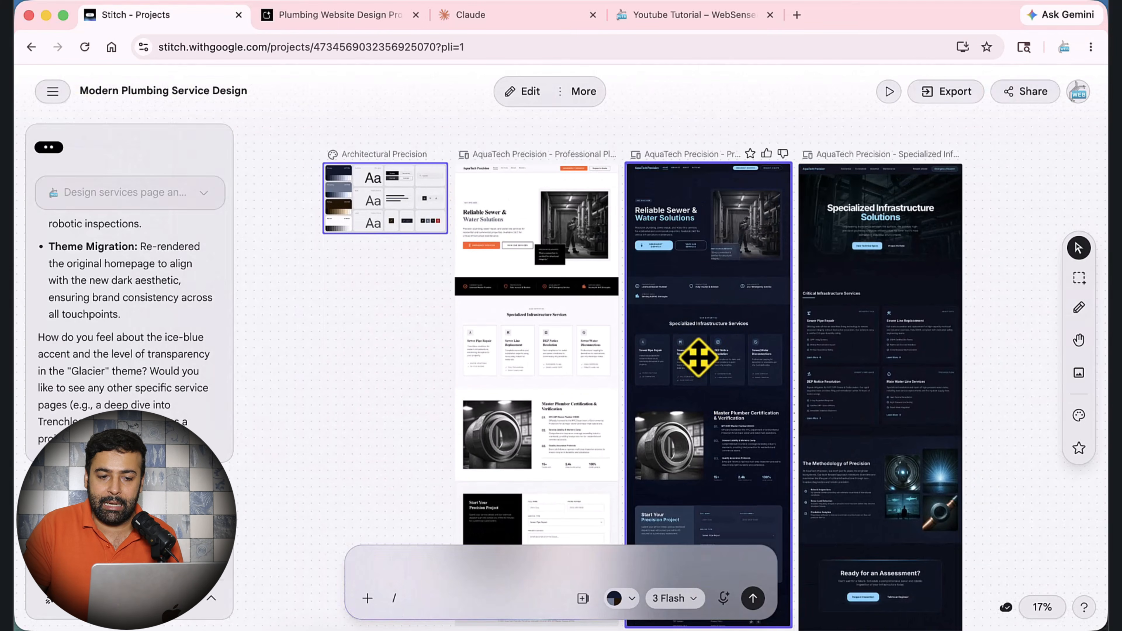
- Select the dark AquaTech Precision homepage and look through its export formats, trying MCP and Code to Clipboard
{"action": "left_click", "coordinate": [698, 281]}
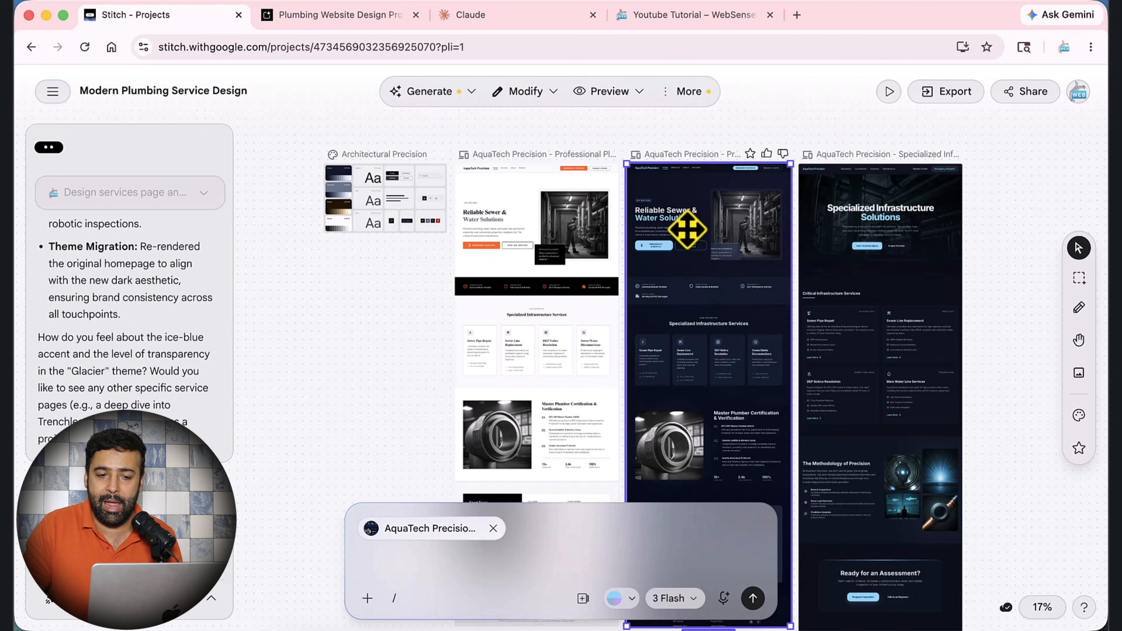
{"action": "left_click", "coordinate": [945, 93]}
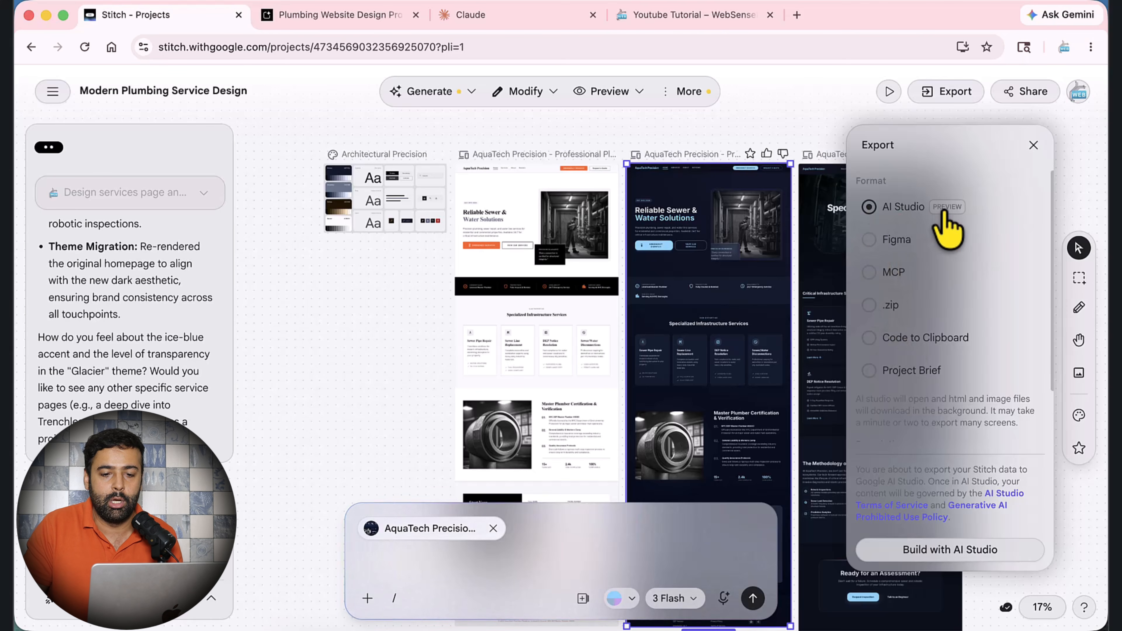
{"action": "left_click", "coordinate": [870, 274]}
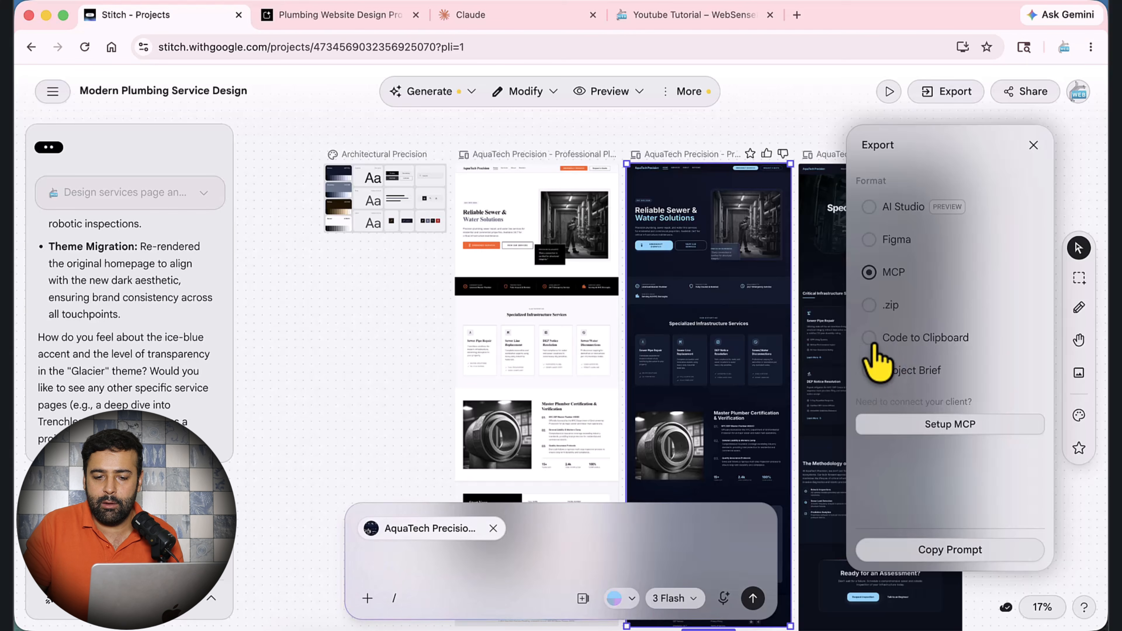
{"action": "left_click", "coordinate": [949, 343]}
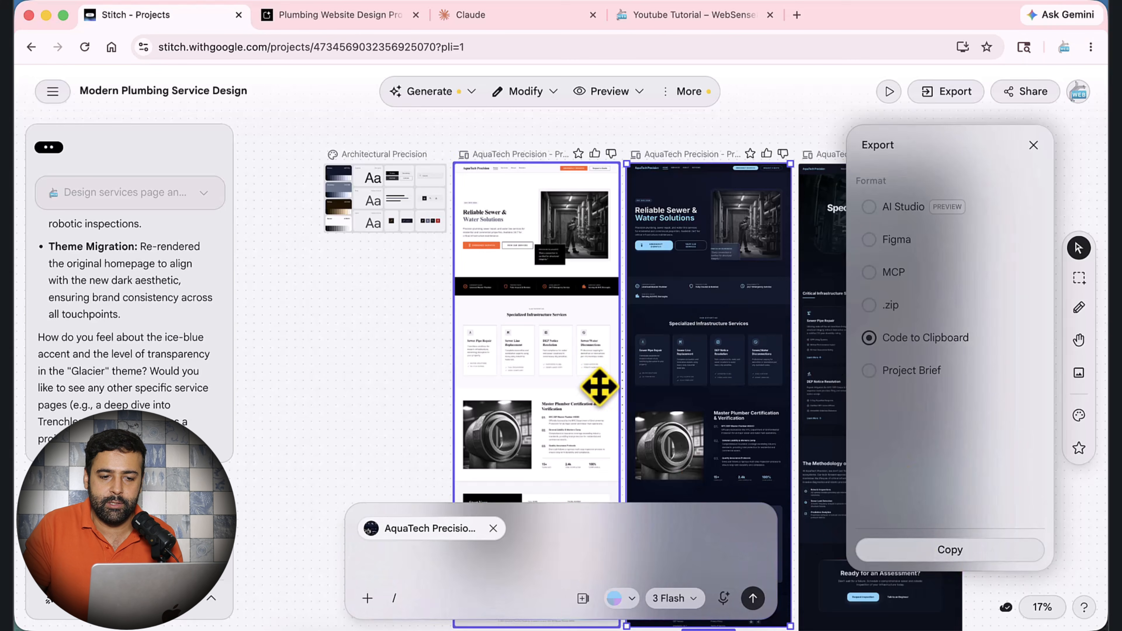
{"action": "mouse_move", "coordinate": [695, 336]}
{"action": "left_mouse_down"}
{"action": "mouse_move", "coordinate": [561, 366]}
{"action": "mouse_move", "coordinate": [614, 333]}
{"action": "mouse_move", "coordinate": [702, 338]}
{"action": "mouse_move", "coordinate": [691, 330]}
{"action": "left_mouse_up"}
- Open the Architectural Precision design system for editing and copy its entire DESIGN.md to the clipboard
{"action": "left_click", "coordinate": [375, 196]}
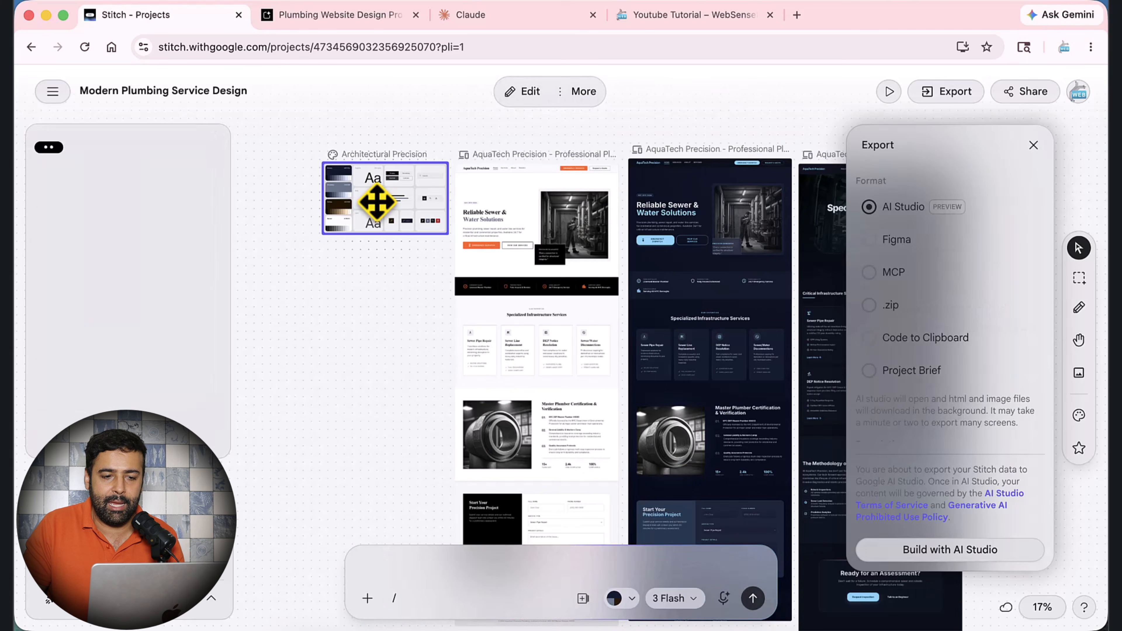
{"action": "left_click", "coordinate": [517, 94]}
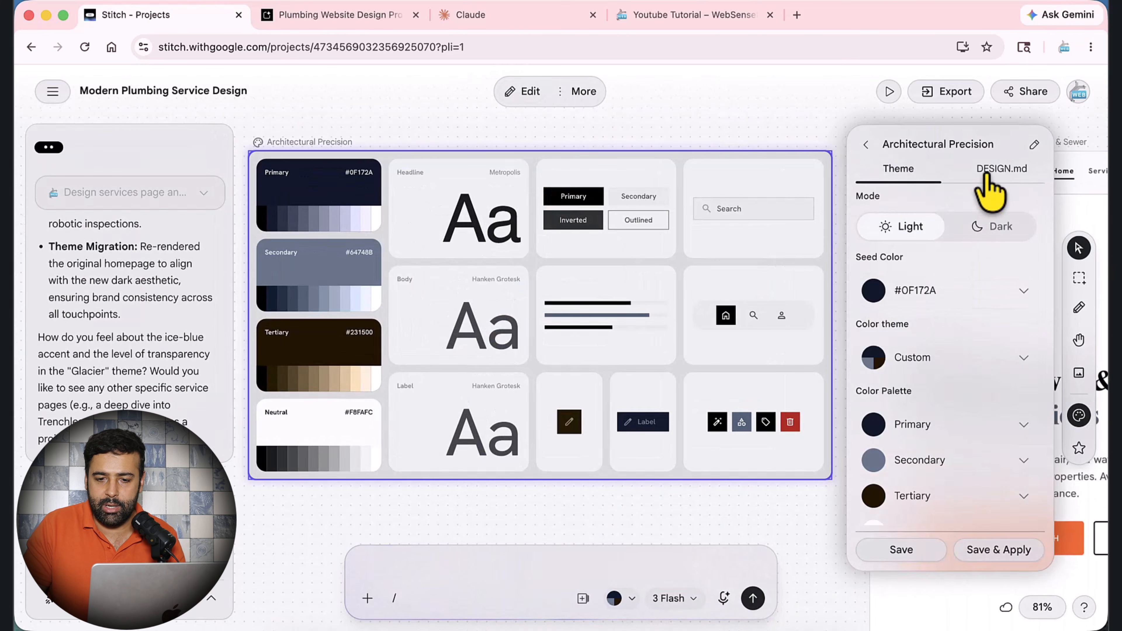
{"action": "left_click", "coordinate": [985, 175]}
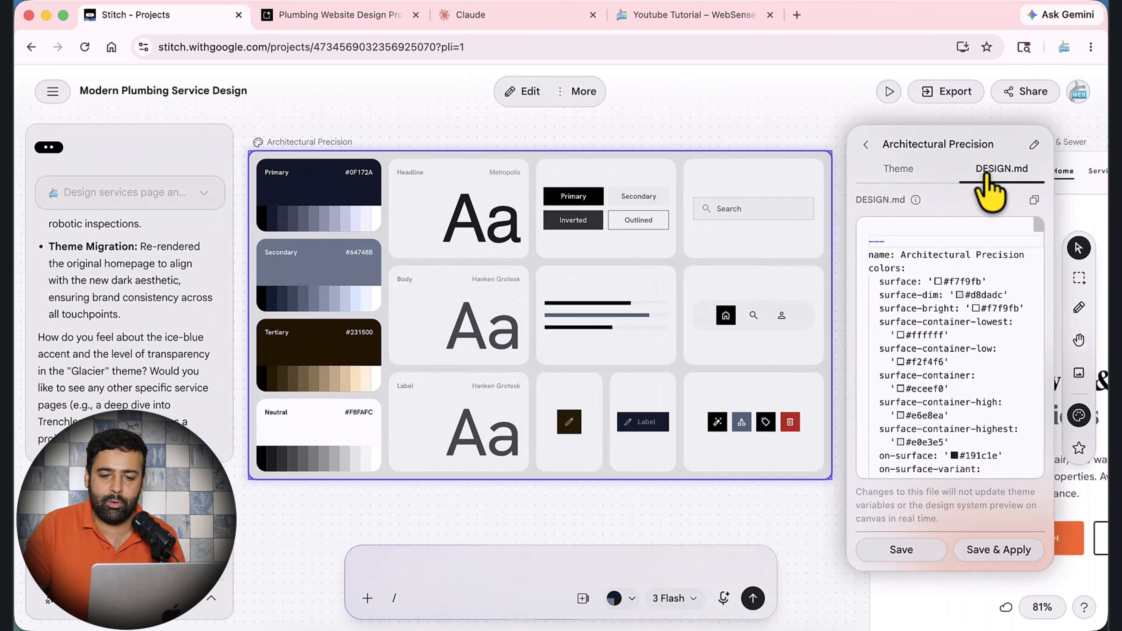
{"action": "left_click", "coordinate": [914, 364]}
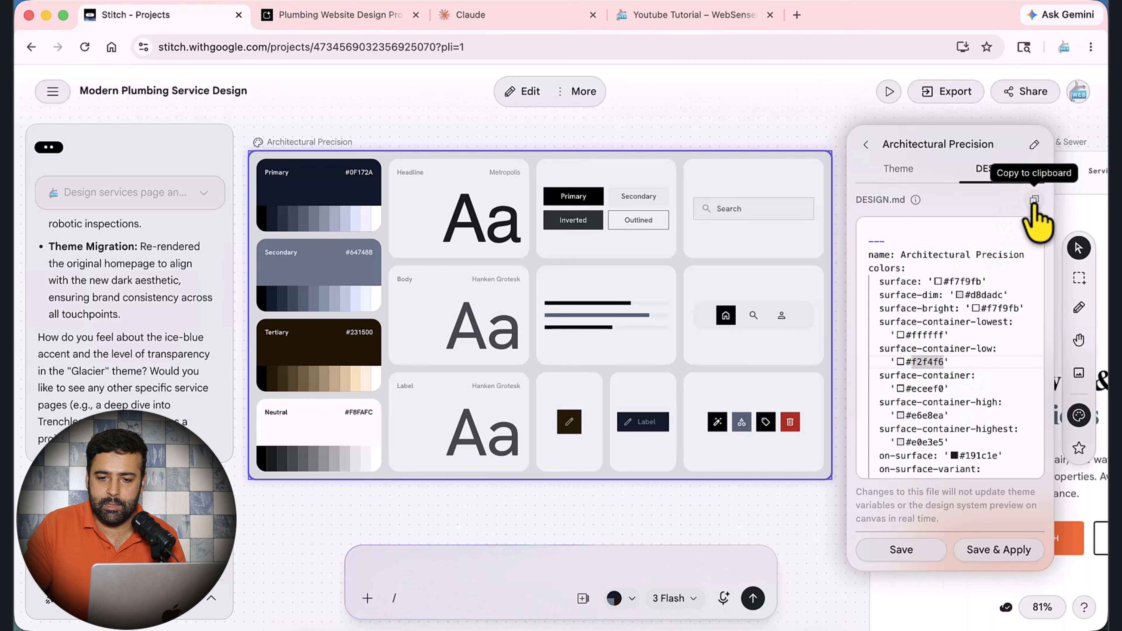
{"action": "left_click", "coordinate": [1033, 201]}
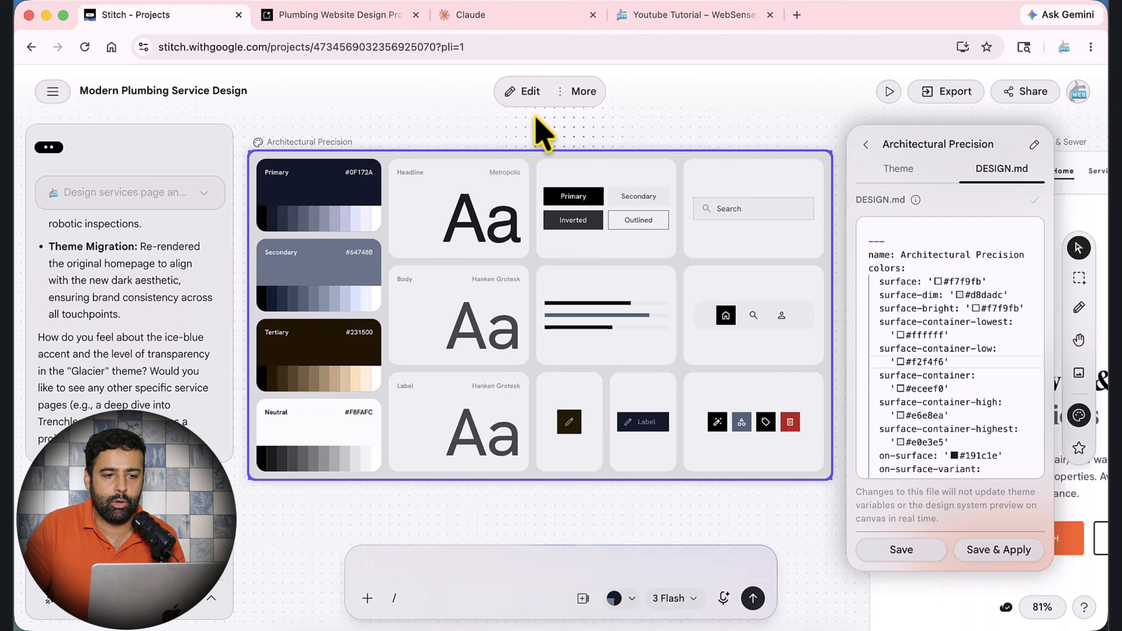
- Switch to Claude and paste the copied DESIGN.md into the new chat message
{"action": "left_click", "coordinate": [521, 25]}
{"action": "left_click", "coordinate": [458, 313]}
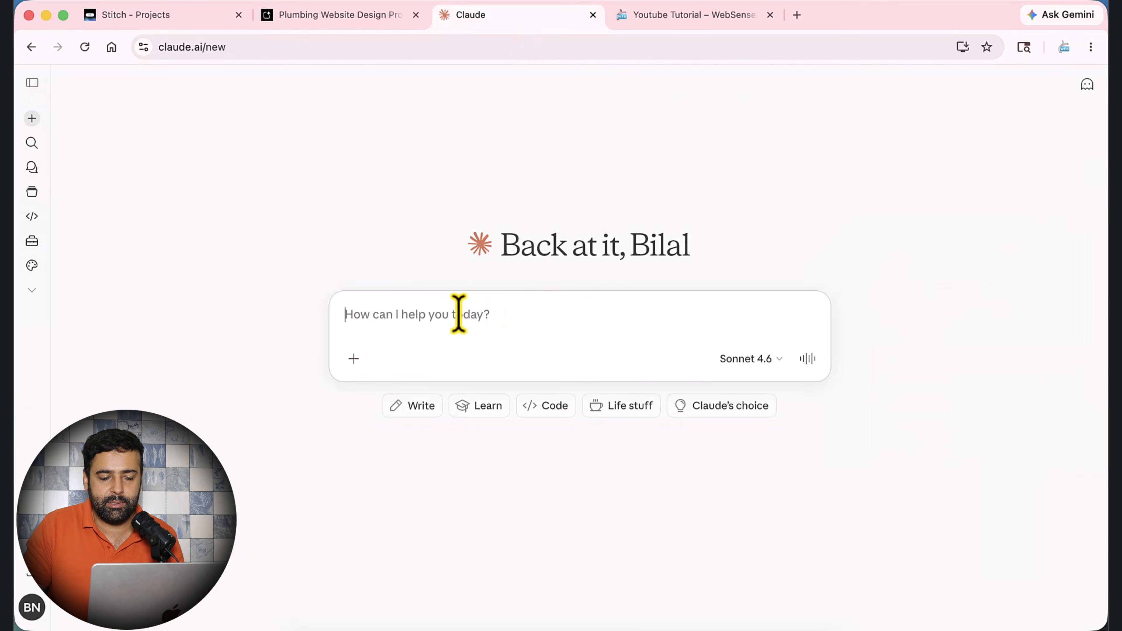
{"action": "key", "text": "super+v"}
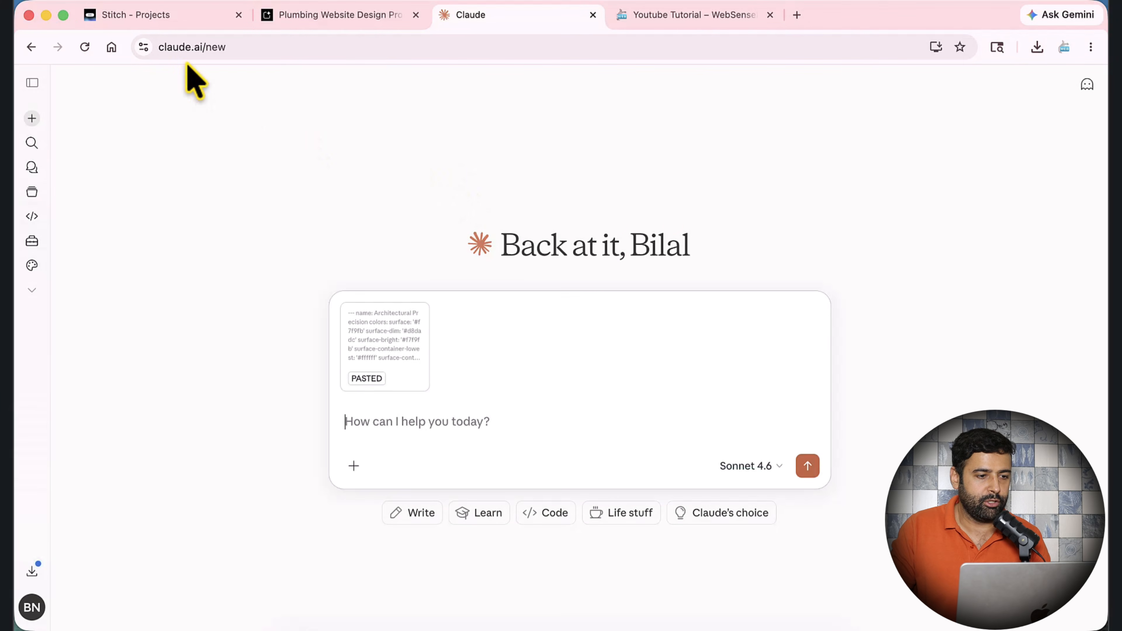
- In Stitch, export the dark Glacier Theme homepage as Code to Clipboard, and paste the code into the Claude message beside the DESIGN.md
{"action": "left_click", "coordinate": [188, 31]}
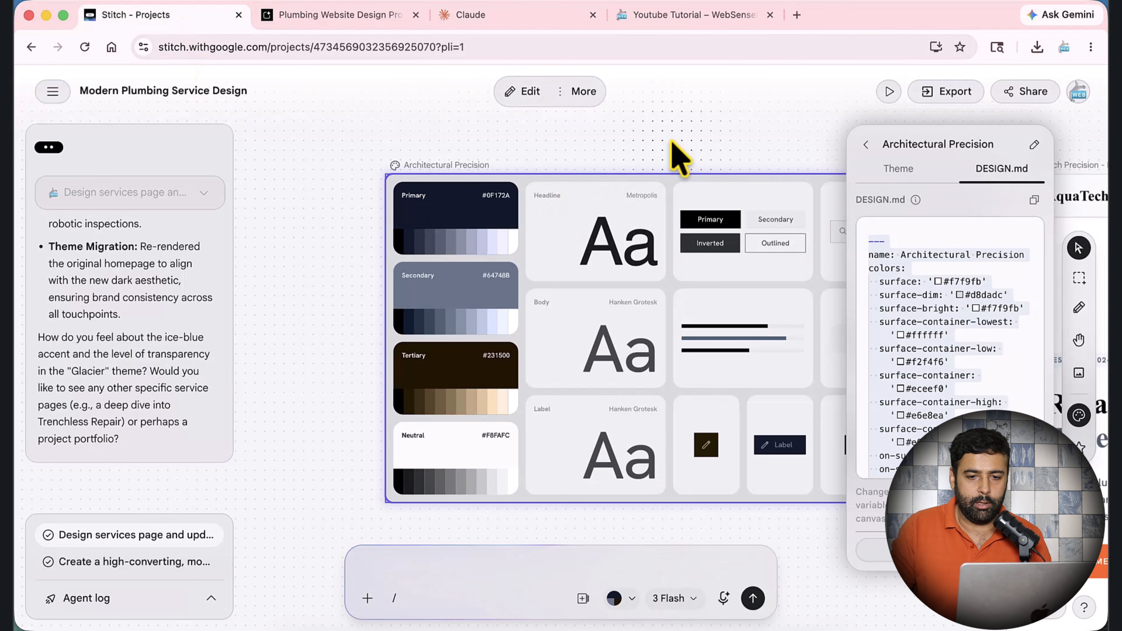
{"action": "left_click", "coordinate": [676, 157]}
{"action": "scroll", "coordinate": [676, 157], "scroll_direction": "right", "scroll_amount": 15}
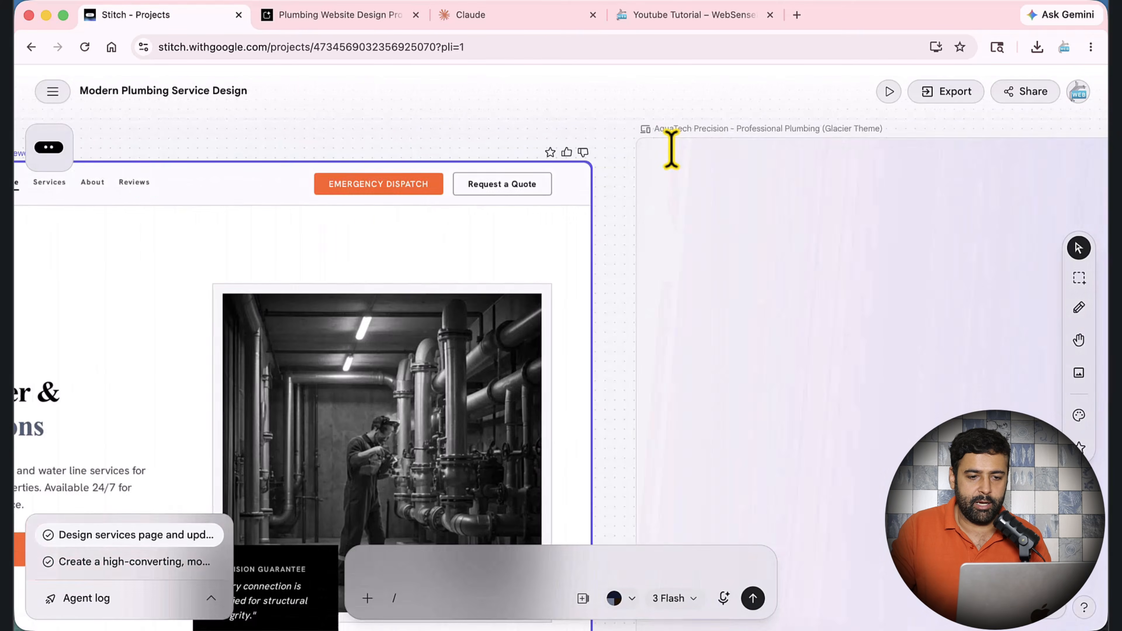
{"action": "scroll", "coordinate": [671, 149], "scroll_direction": "down", "scroll_amount": 6}
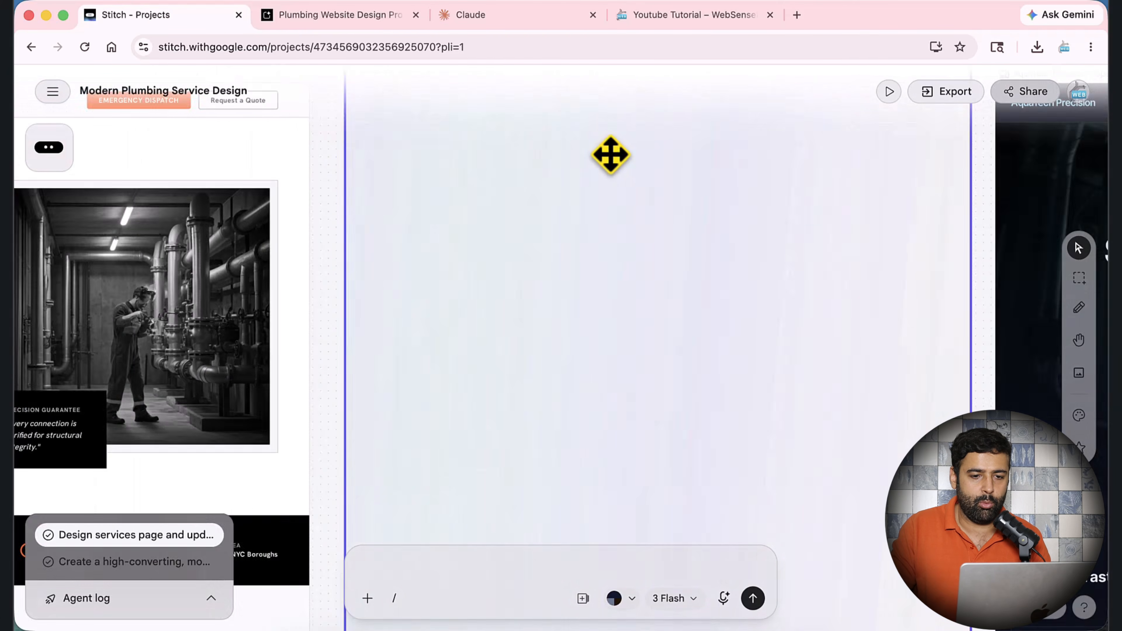
{"action": "scroll", "coordinate": [614, 176], "scroll_direction": "down", "scroll_amount": 2}
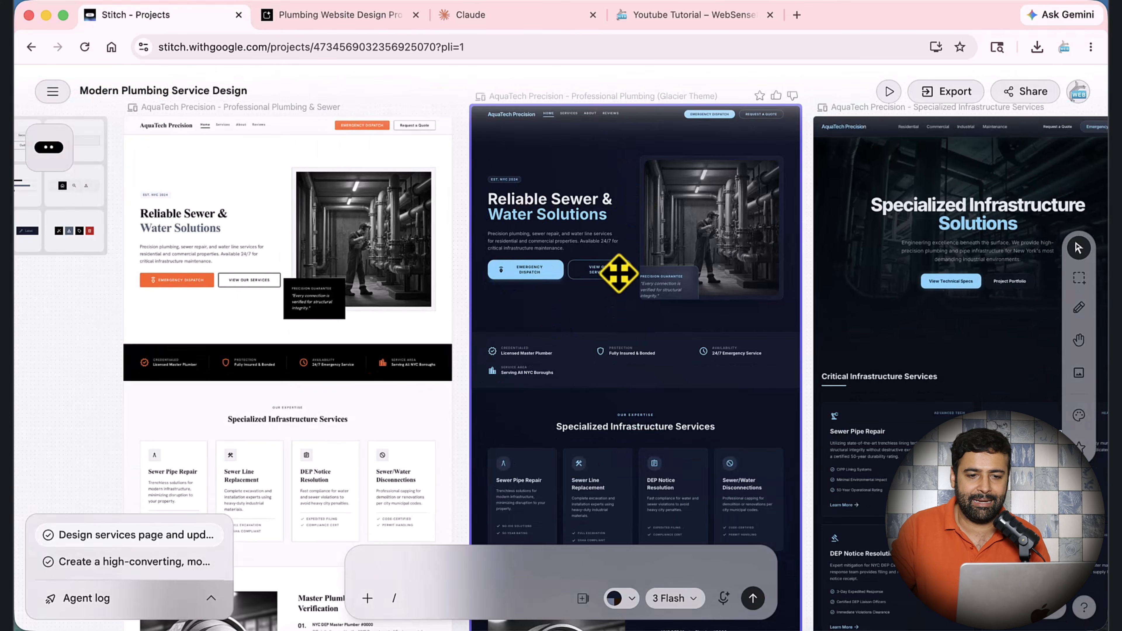
{"action": "scroll", "coordinate": [730, 284], "scroll_direction": "up", "scroll_amount": 2}
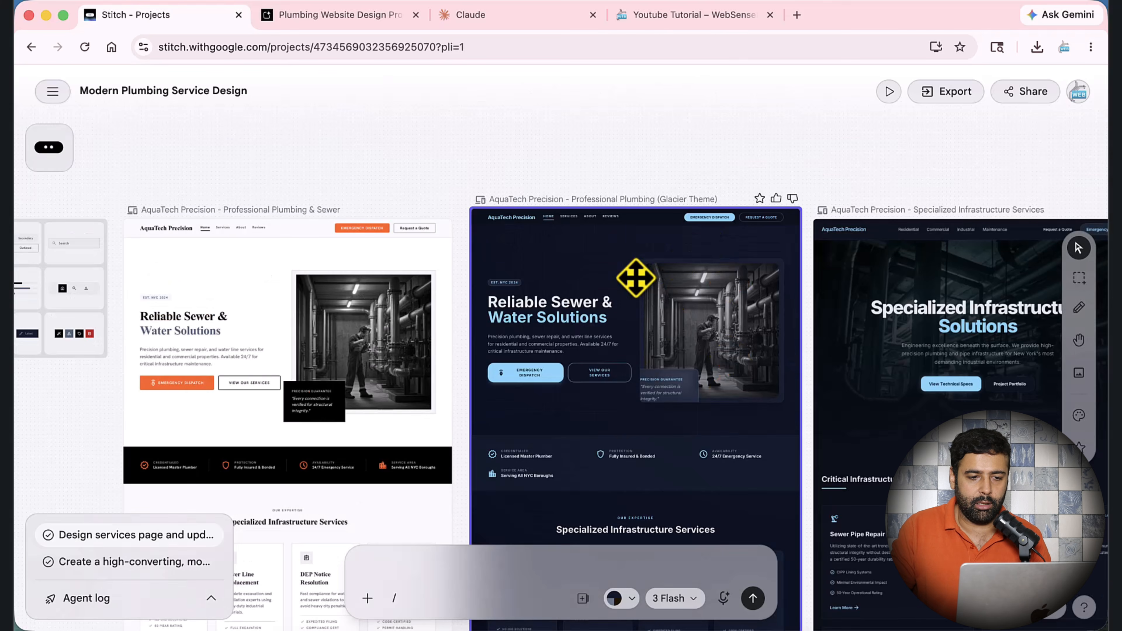
{"action": "left_click", "coordinate": [636, 278]}
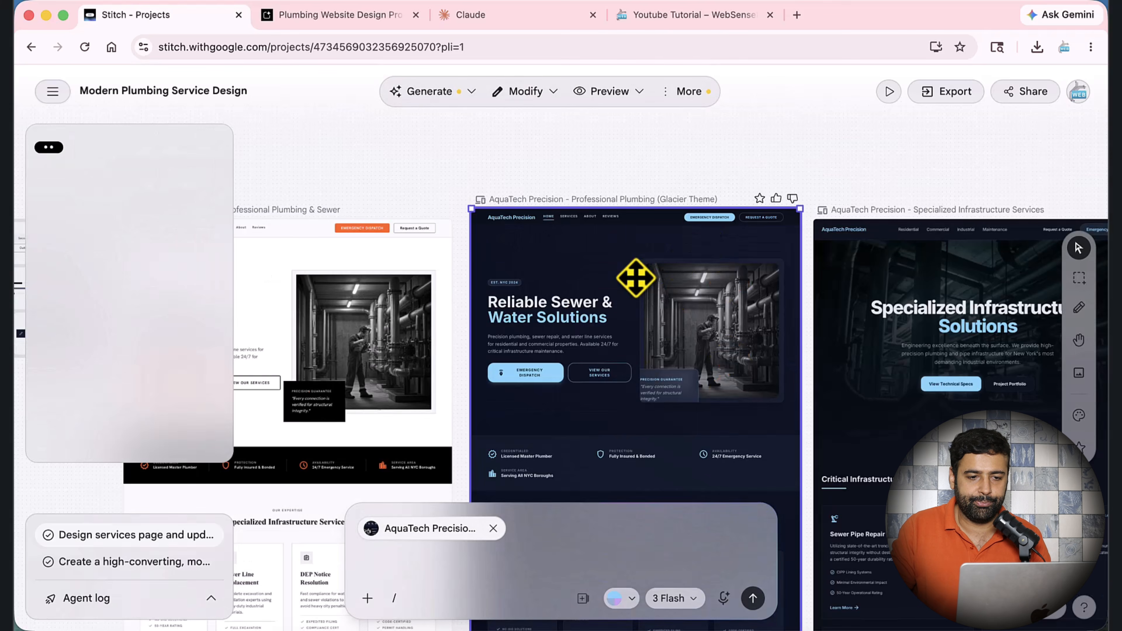
{"action": "left_click", "coordinate": [954, 98]}
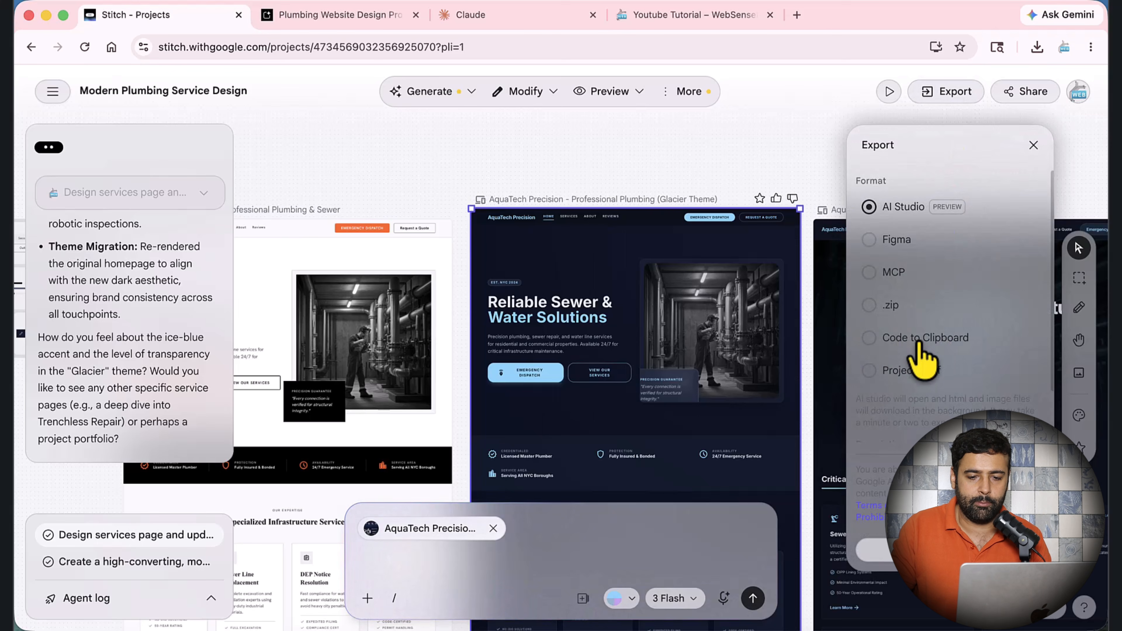
{"action": "left_click", "coordinate": [938, 341]}
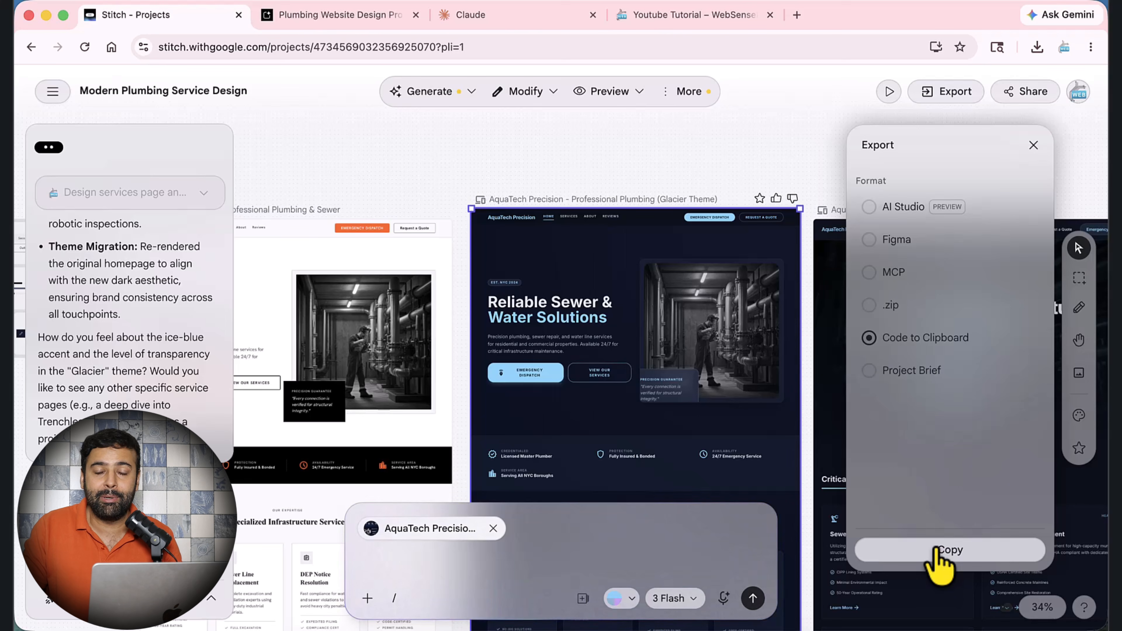
{"action": "left_click", "coordinate": [910, 552]}
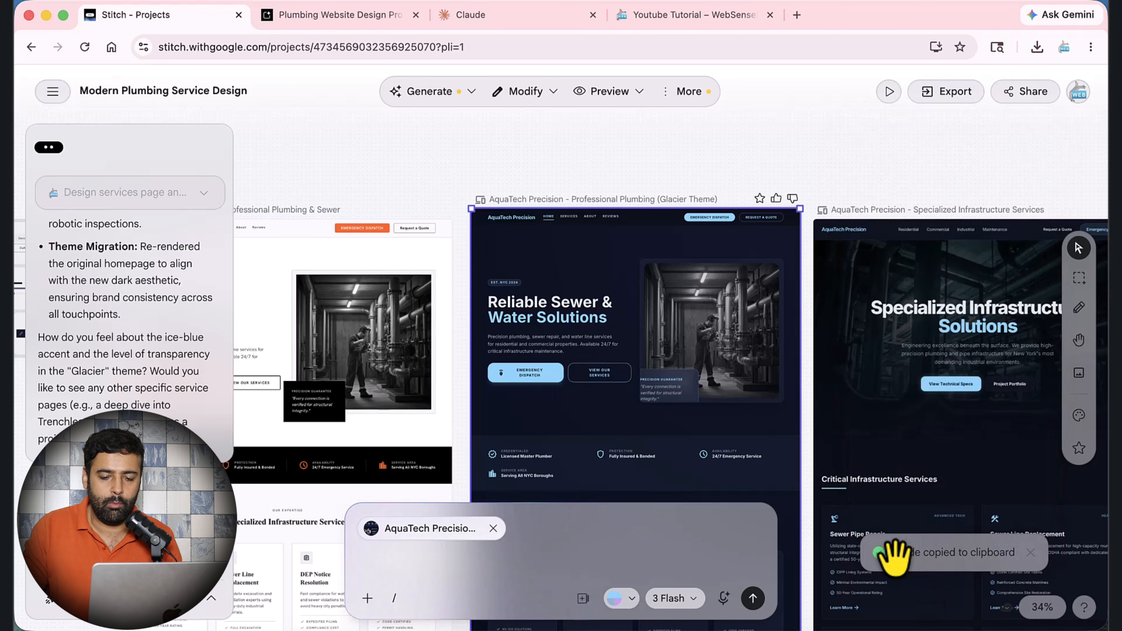
{"action": "left_click", "coordinate": [548, 14]}
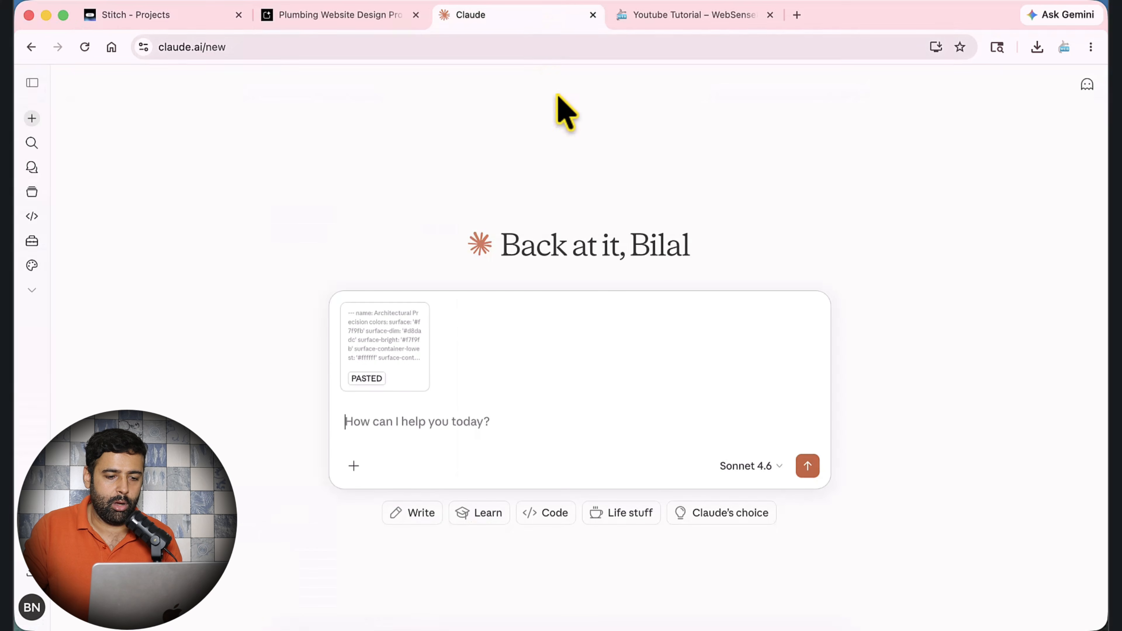
{"action": "key", "text": "super+v"}
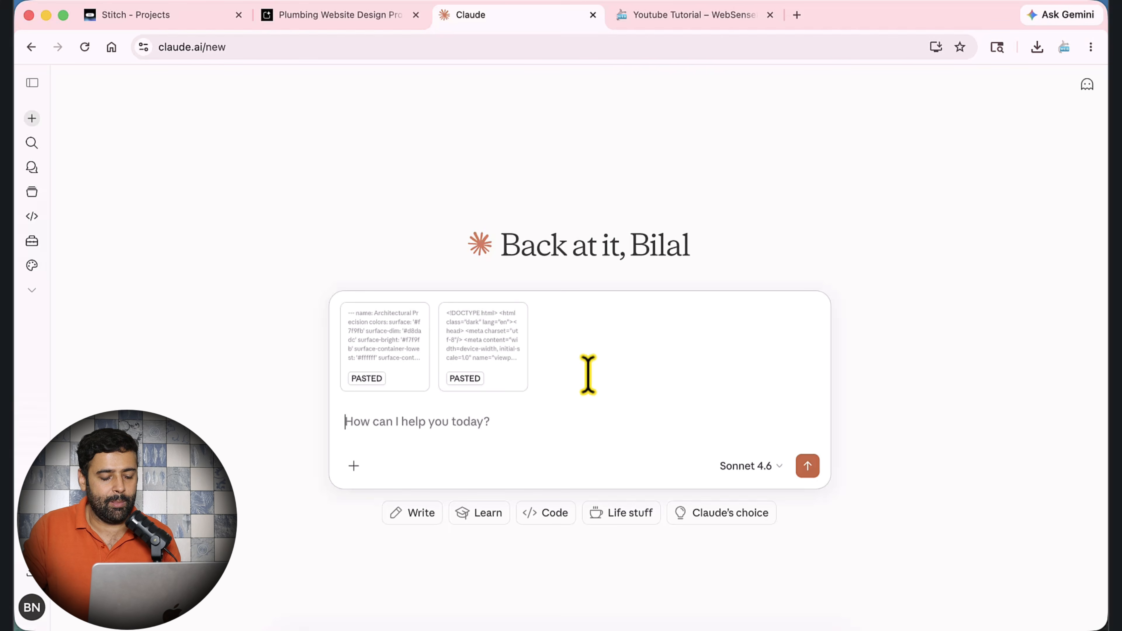
- Prompt Claude, using Sonnet 4.6, to turn the attached design.MD and HTML code into JSON output only, importable in WordPress Elementor
{"action": "key", "text": "super+v"}
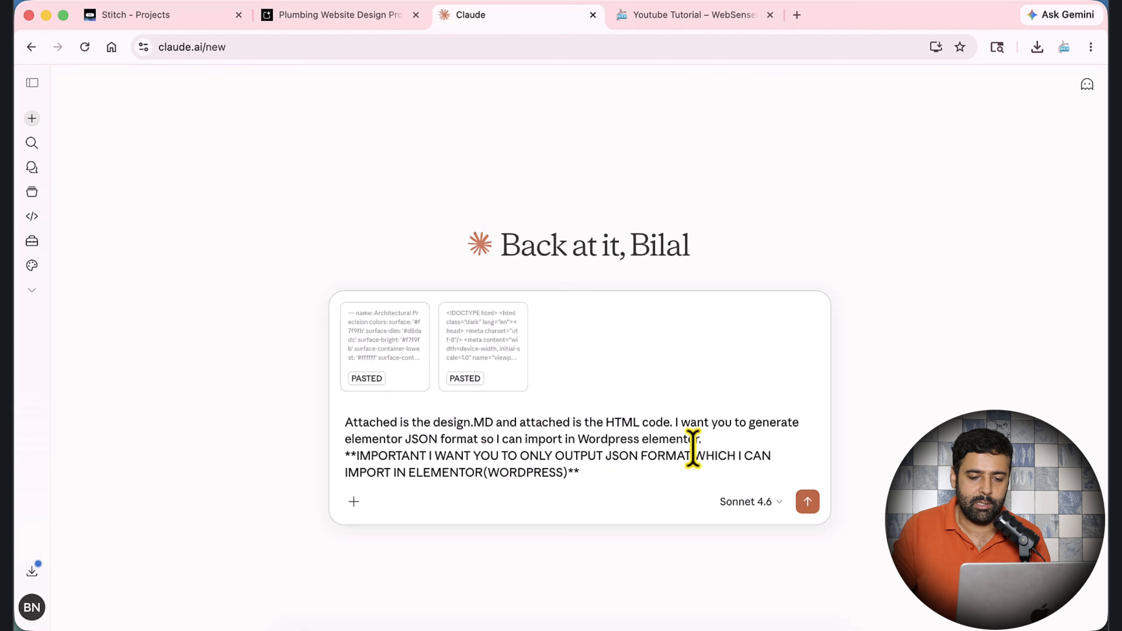
{"action": "left_click_drag", "start_coordinate": [675, 424], "coordinate": [707, 437]}
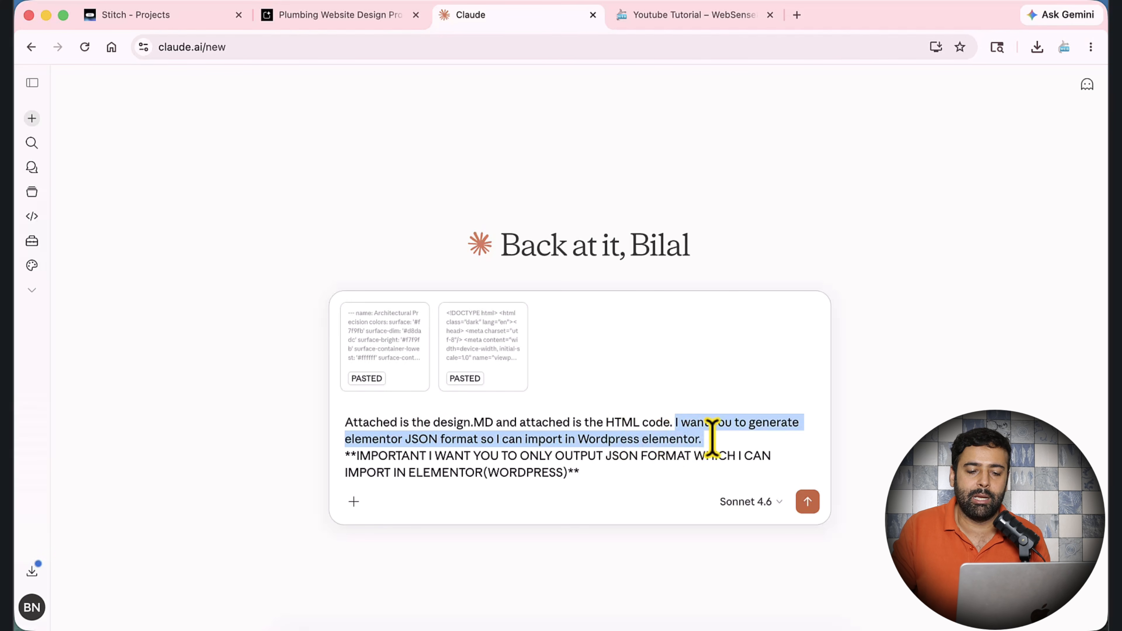
{"action": "left_click", "coordinate": [344, 458]}
{"action": "left_click_drag", "start_coordinate": [601, 482], "coordinate": [340, 461]}
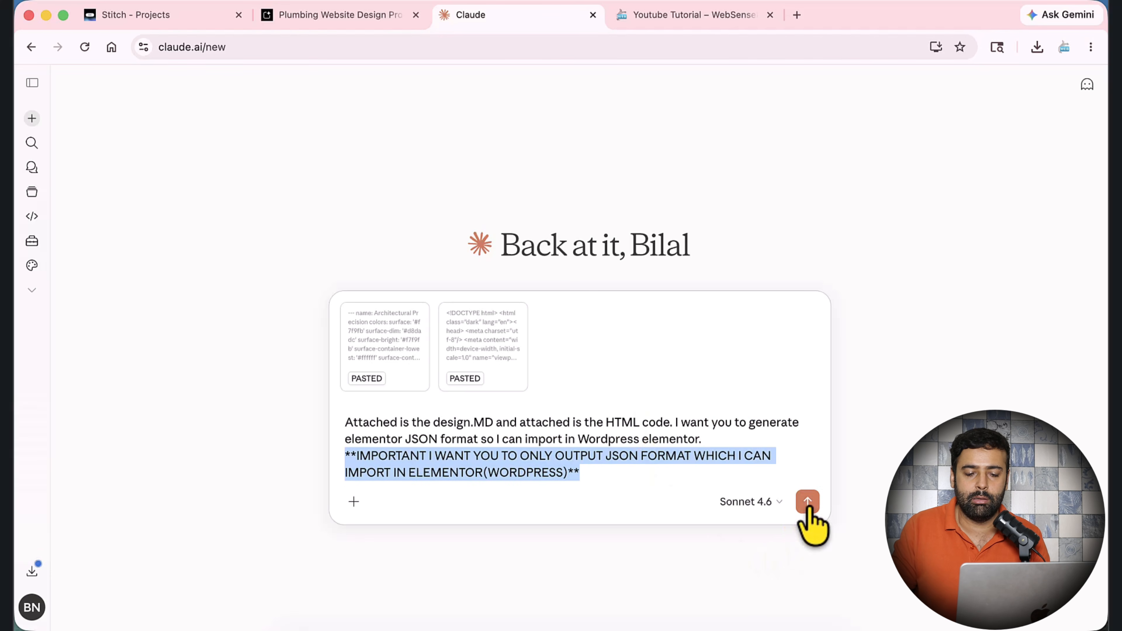
{"action": "left_click", "coordinate": [747, 504]}
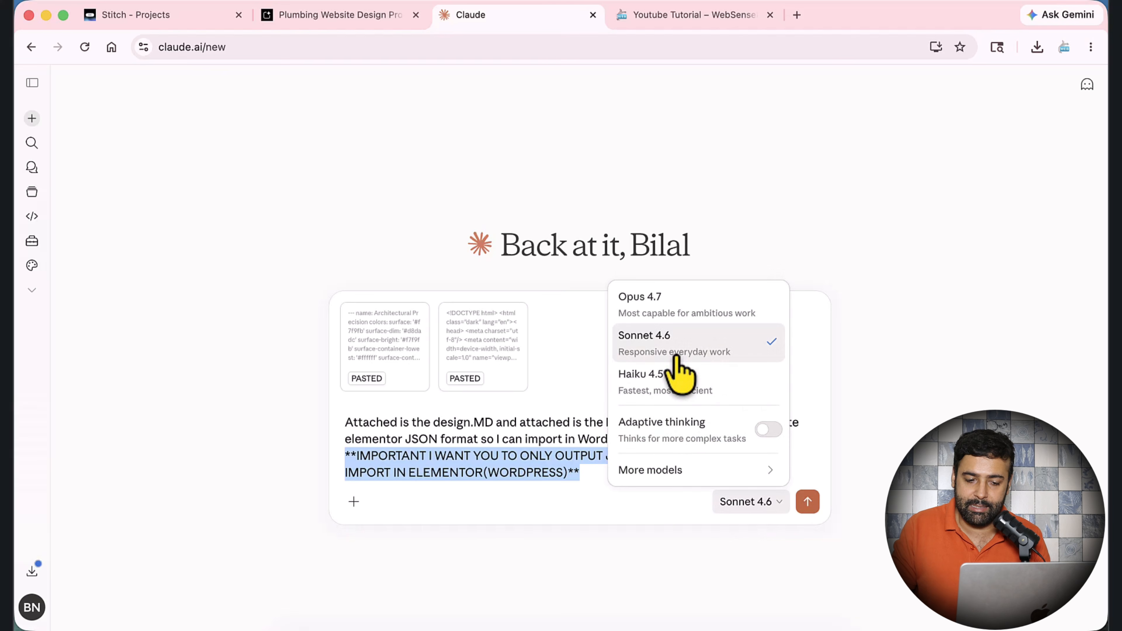
{"action": "mouse_move", "coordinate": [690, 464]}
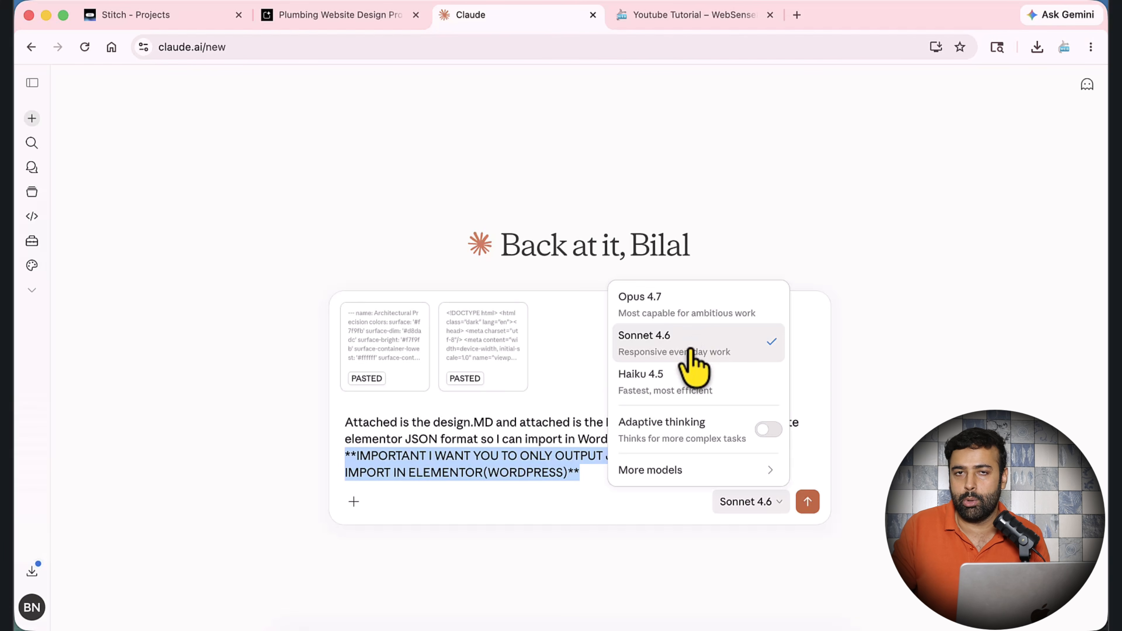
{"action": "left_click", "coordinate": [724, 255]}
{"action": "triple_click", "coordinate": [636, 485]}
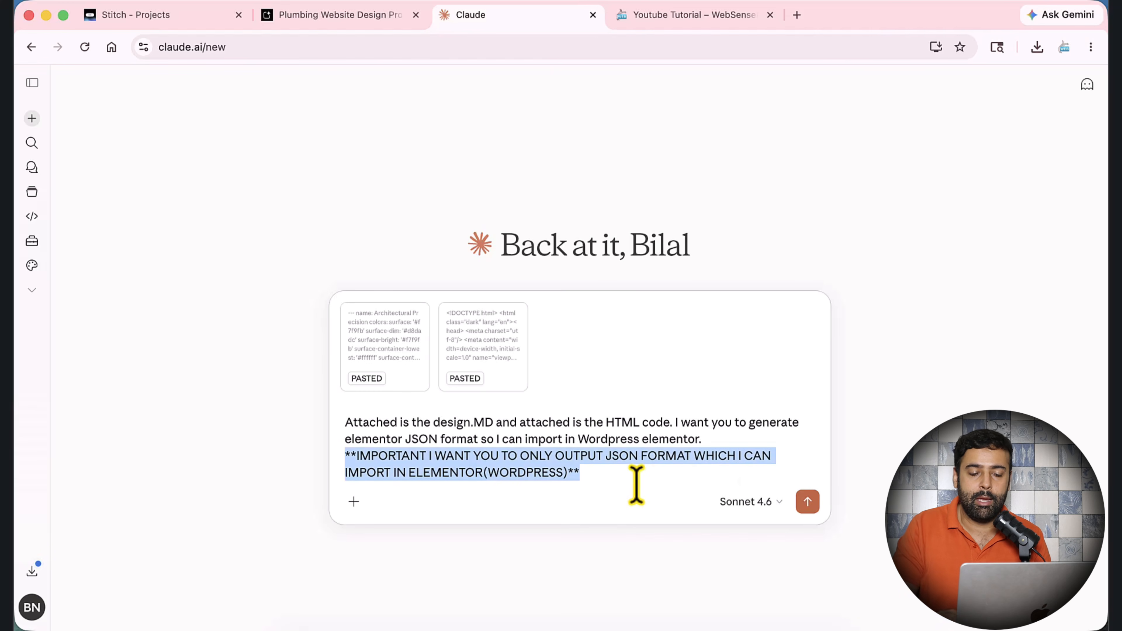
{"action": "key", "text": "Return"}
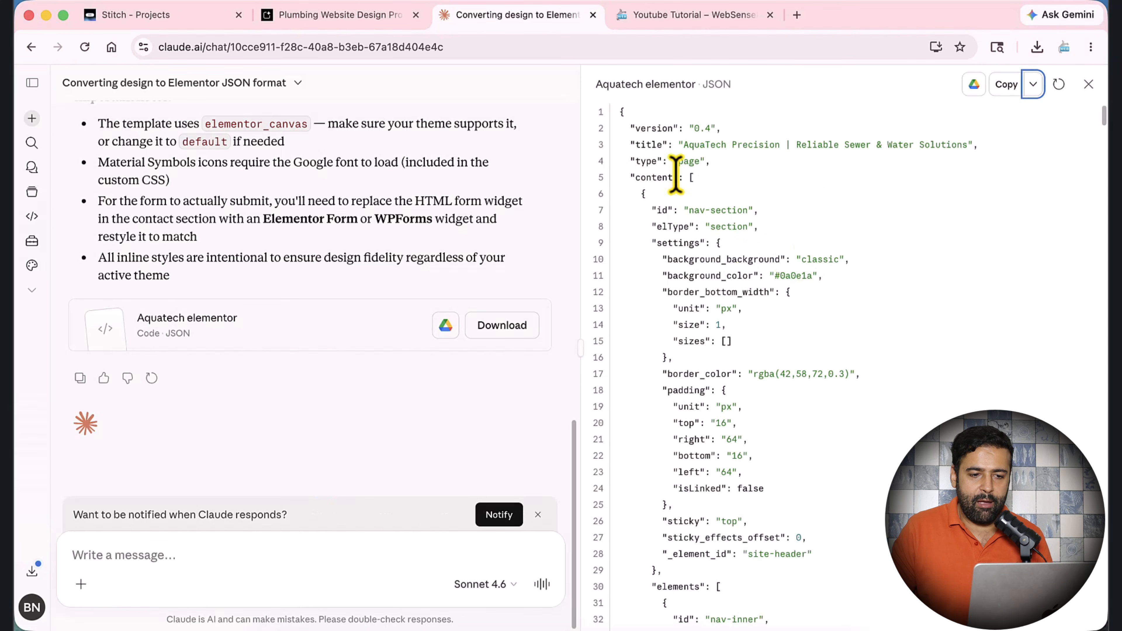
- Look over the generated Aquatech elementor JSON code and download it as a JSON file
{"action": "left_click_drag", "start_coordinate": [617, 111], "coordinate": [792, 283]}
{"action": "scroll", "coordinate": [814, 284], "scroll_direction": "down", "scroll_amount": 10}
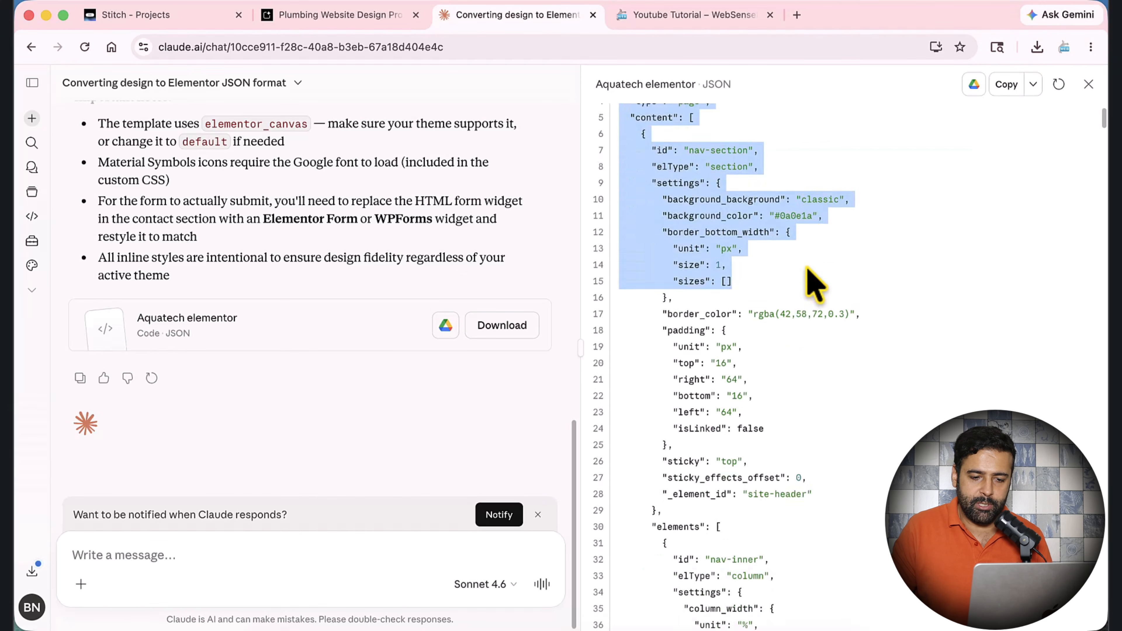
{"action": "scroll", "coordinate": [814, 283], "scroll_direction": "down", "scroll_amount": 15}
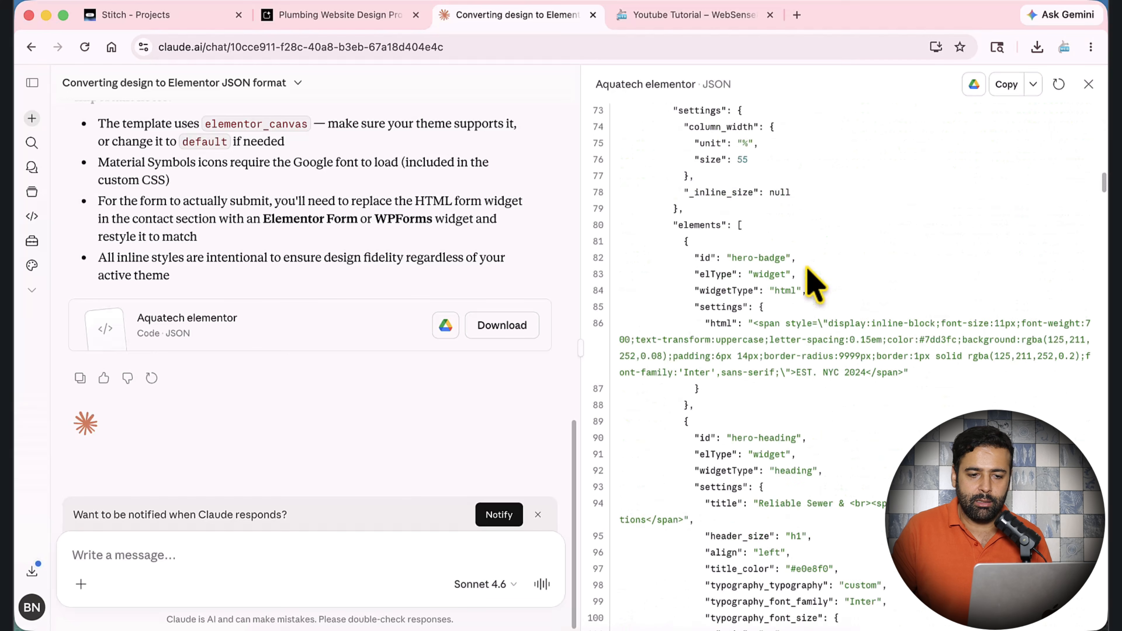
{"action": "scroll", "coordinate": [814, 283], "scroll_direction": "up", "scroll_amount": 10}
{"action": "scroll", "coordinate": [808, 269], "scroll_direction": "up", "scroll_amount": 12}
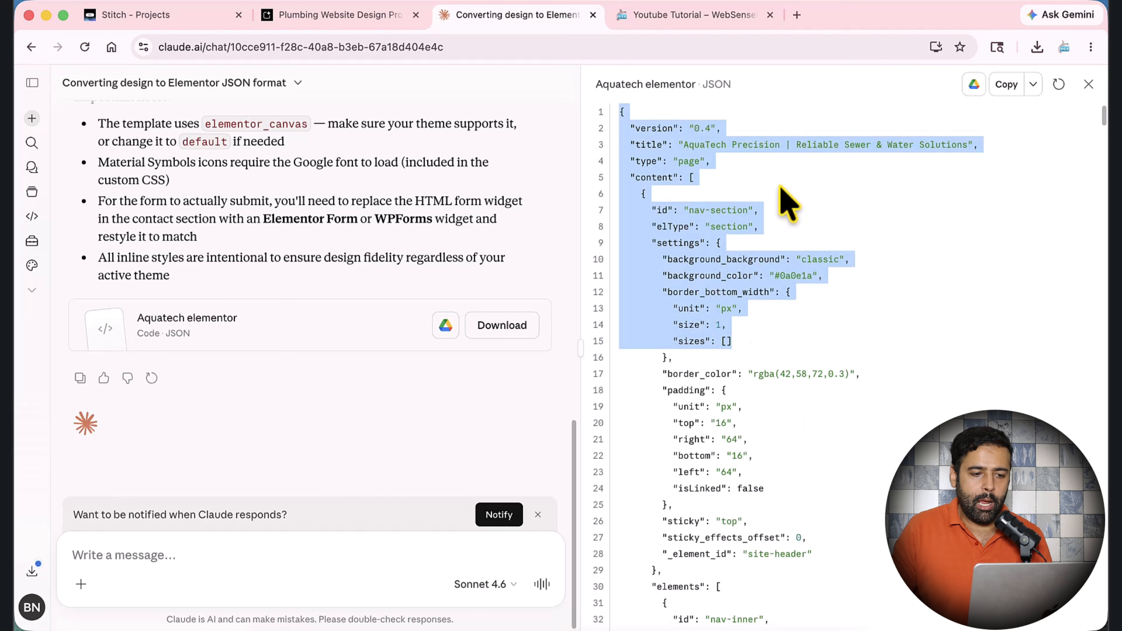
{"action": "left_click", "coordinate": [782, 188]}
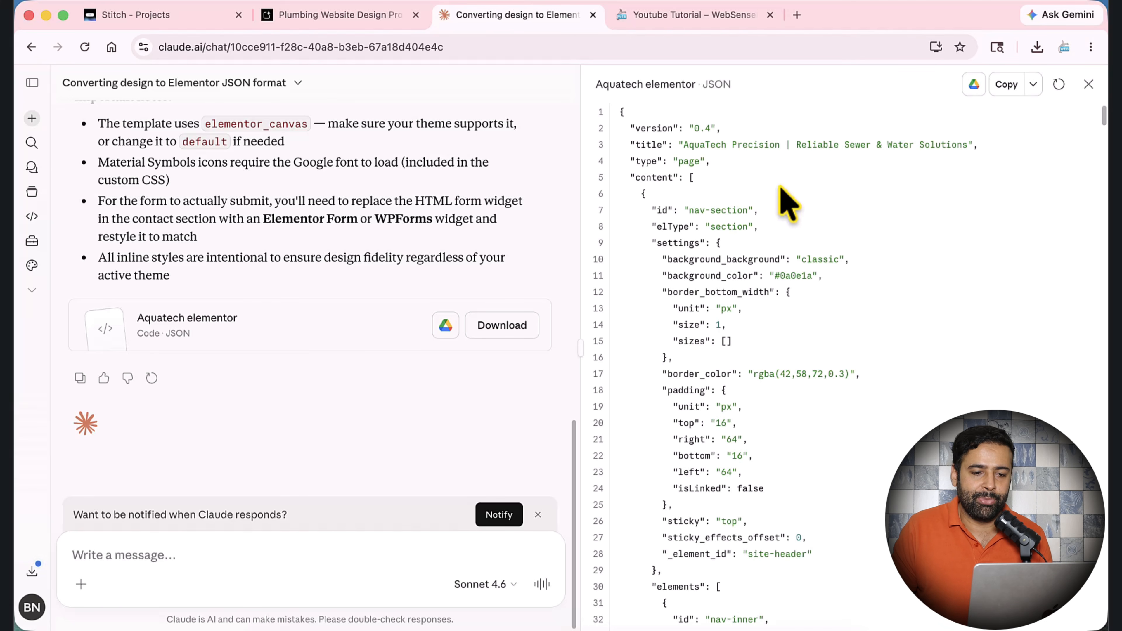
{"action": "left_click", "coordinate": [1033, 84]}
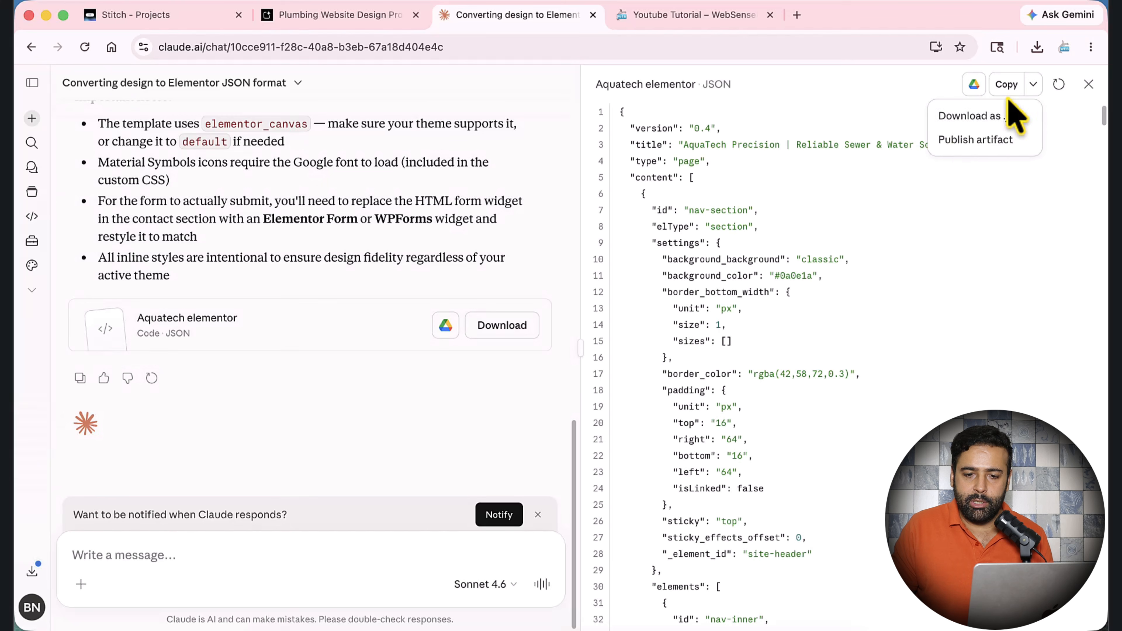
{"action": "left_click", "coordinate": [981, 116]}
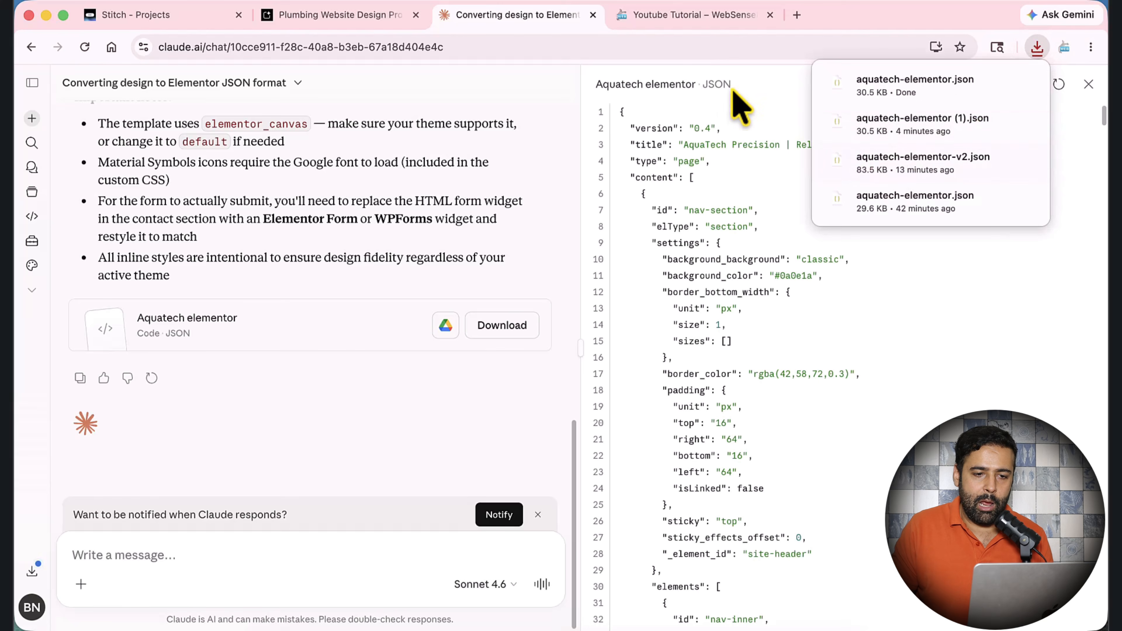
- Switch to the WordPress site Youtube Tutorial – WebSensePro and open its admin Dashboard in a new tab
{"action": "left_click", "coordinate": [700, 15]}
{"action": "mouse_move", "coordinate": [146, 80]}
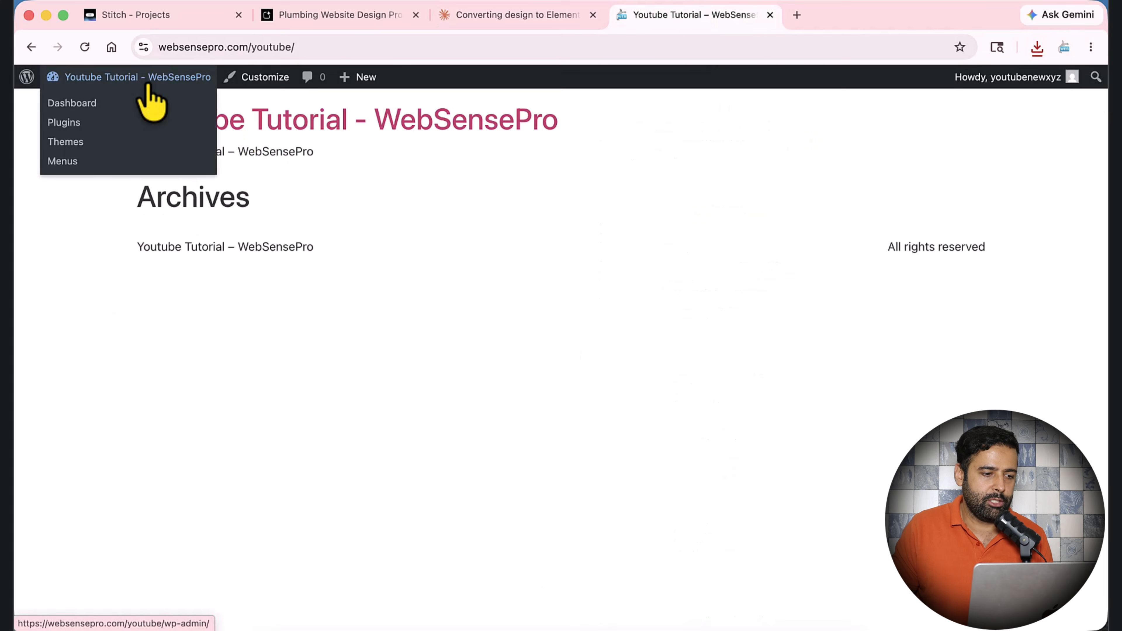
{"action": "left_click", "coordinate": [111, 103], "text": "super"}
{"action": "left_click", "coordinate": [825, 20]}
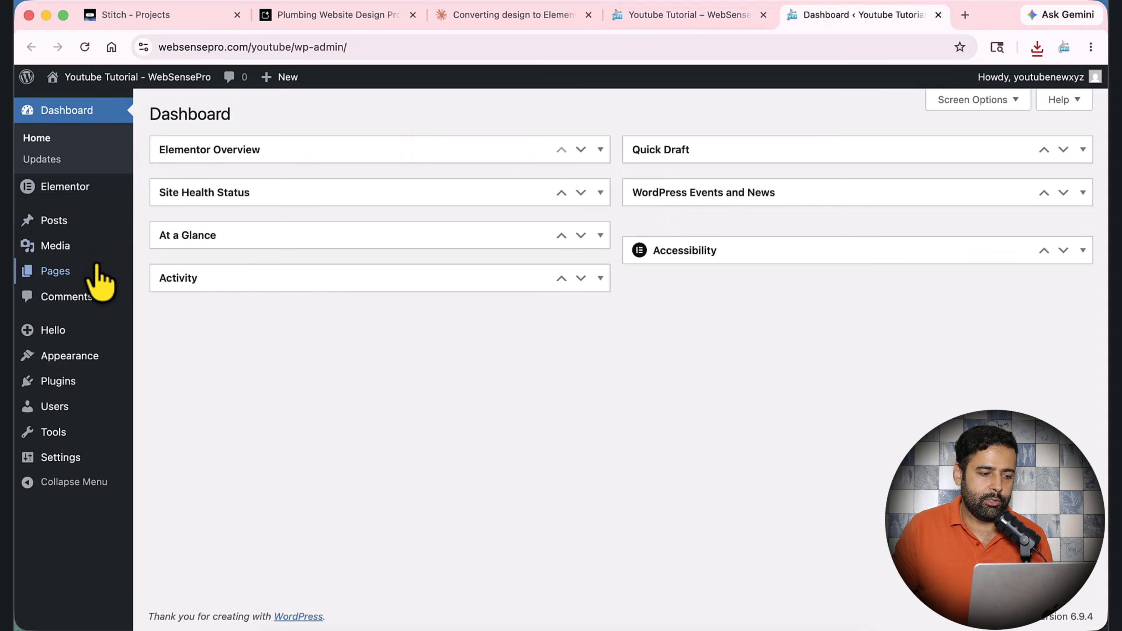
- Add a new WordPress page titled Homepage and publish it
{"action": "mouse_move", "coordinate": [95, 275]}
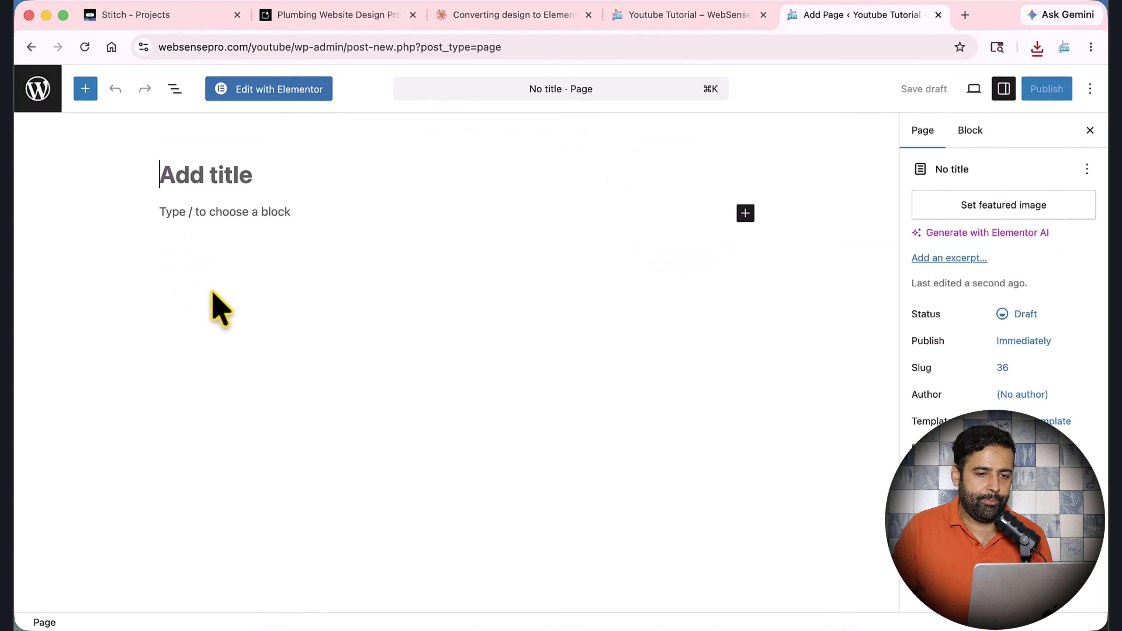
{"action": "type", "text": "Ho"}
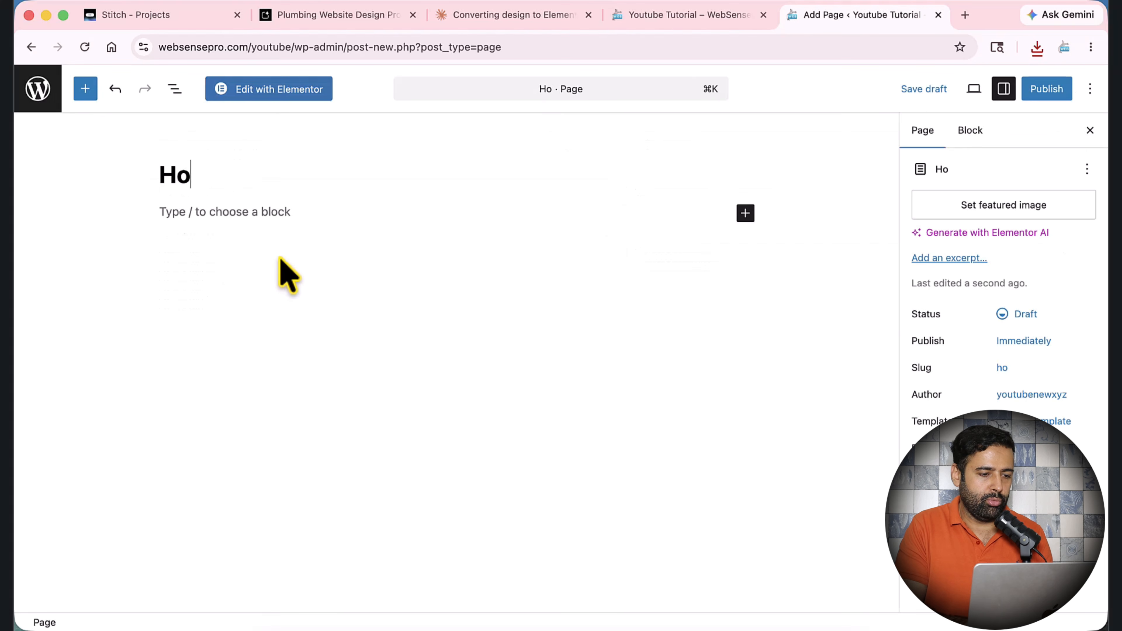
{"action": "type", "text": "mepage"}
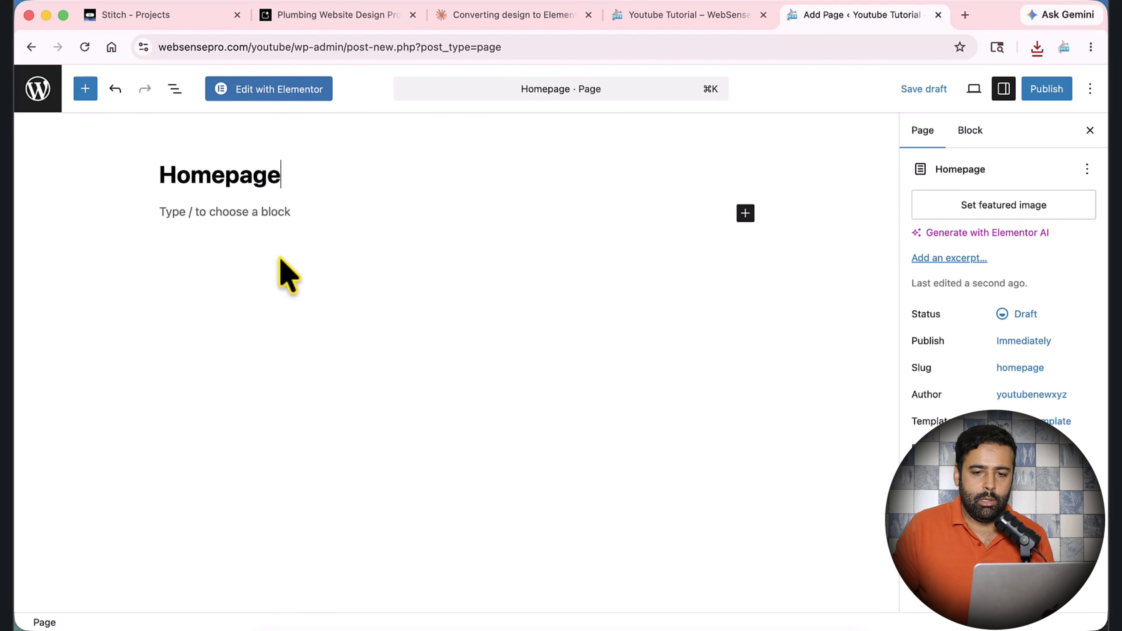
{"action": "left_click", "coordinate": [1043, 91]}
{"action": "left_click", "coordinate": [1042, 89]}
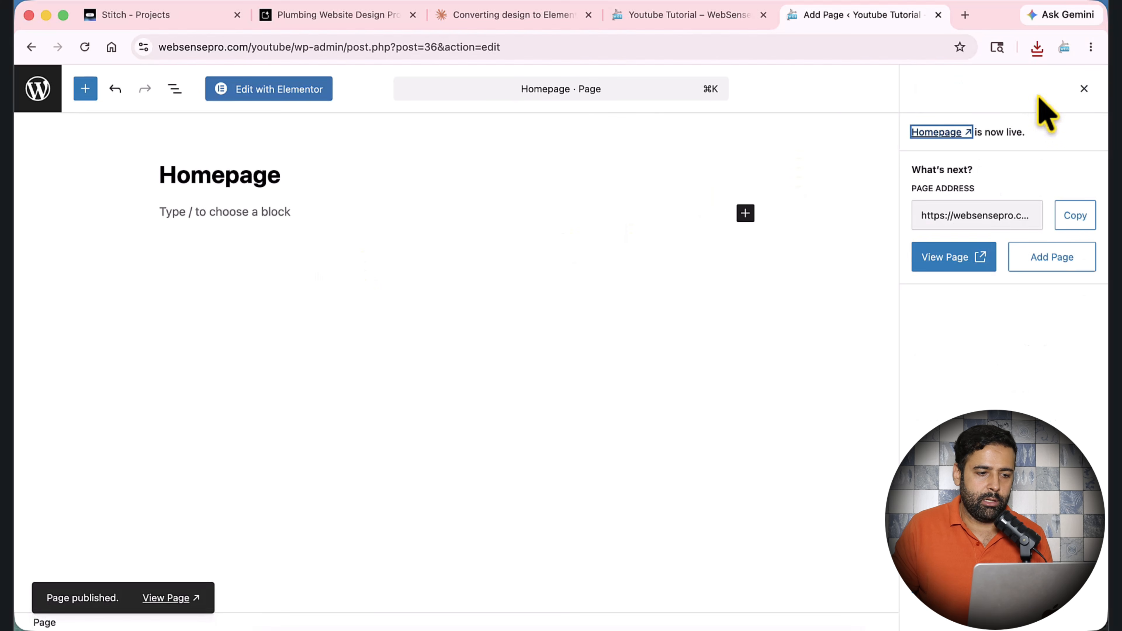
- Open the Homepage page in the Elementor editor and browse the blocks in its template library
{"action": "left_click", "coordinate": [256, 90]}
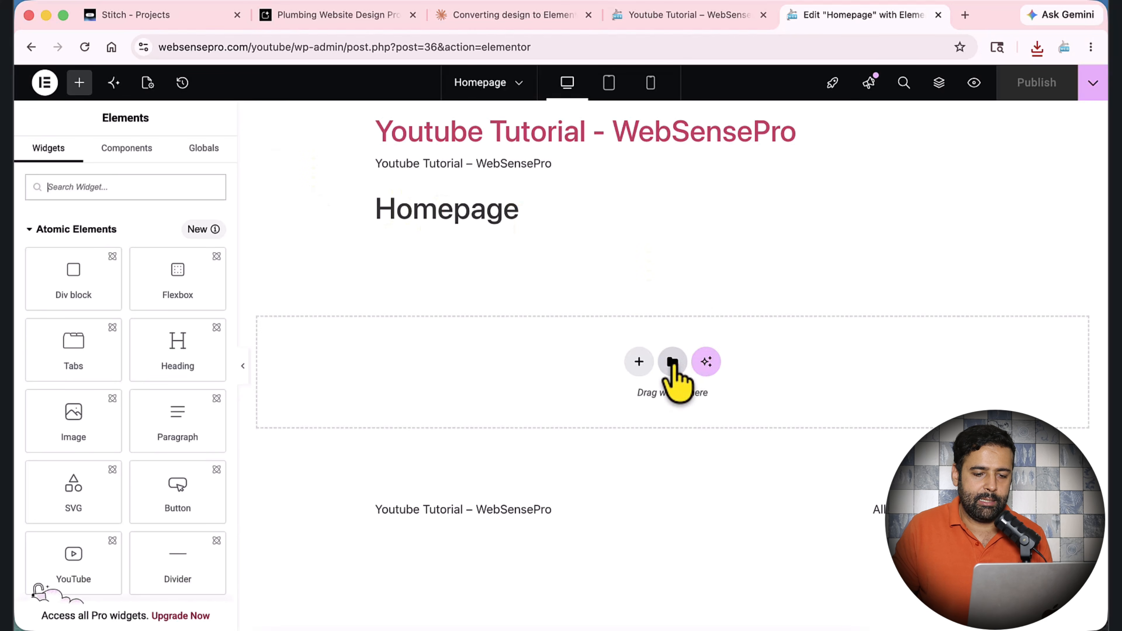
{"action": "left_click", "coordinate": [672, 363]}
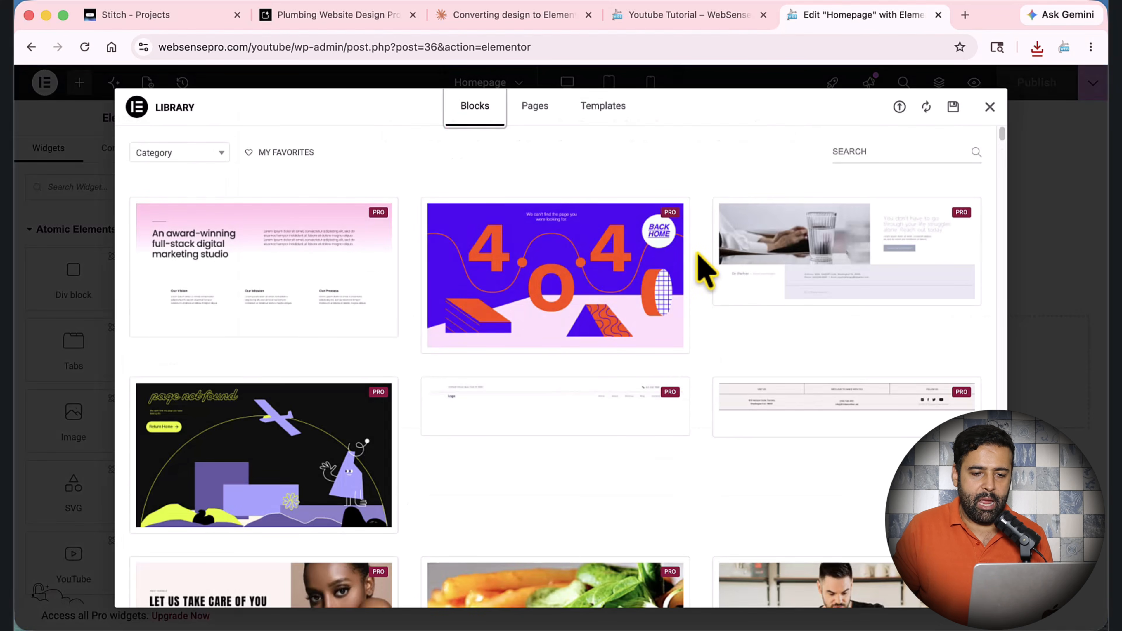
{"action": "scroll", "coordinate": [696, 312], "scroll_direction": "down", "scroll_amount": 10}
{"action": "scroll", "coordinate": [698, 315], "scroll_direction": "up", "scroll_amount": 8}
{"action": "scroll", "coordinate": [702, 317], "scroll_direction": "up", "scroll_amount": 2}
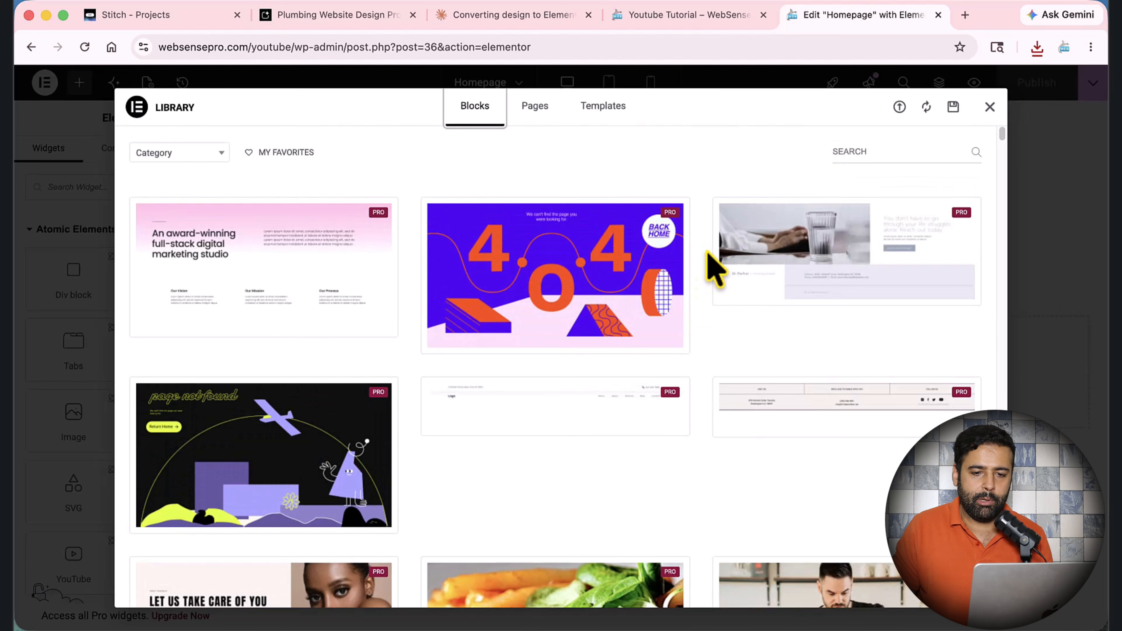
- Try to import aquatech-elementor.json from the Downloads folder into the Elementor template library
{"action": "left_click", "coordinate": [900, 108]}
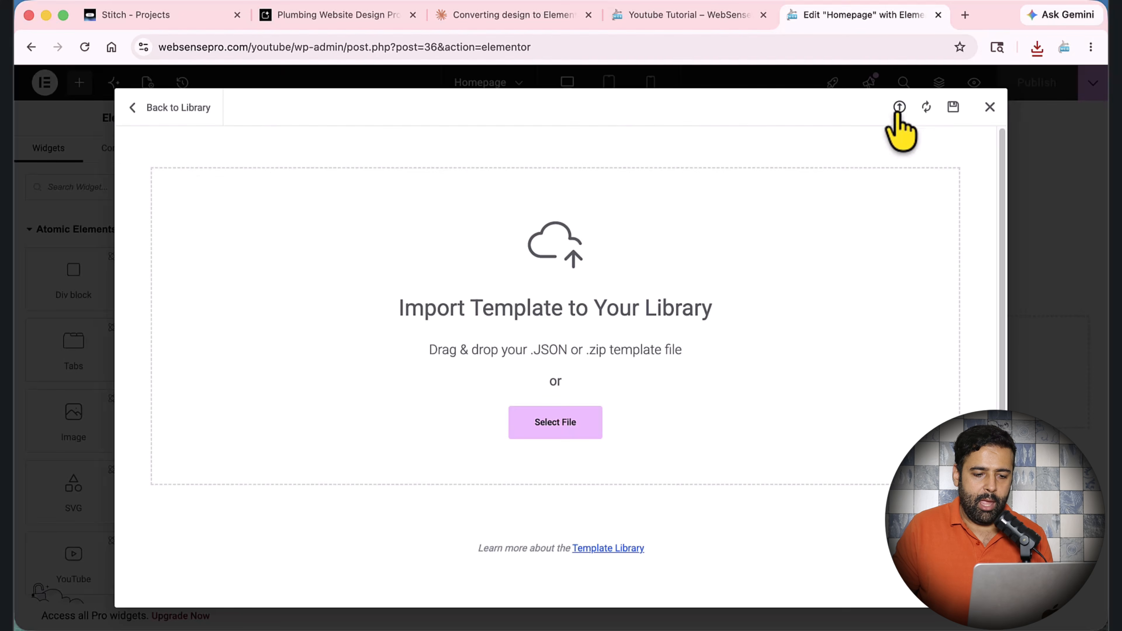
{"action": "left_click", "coordinate": [541, 422]}
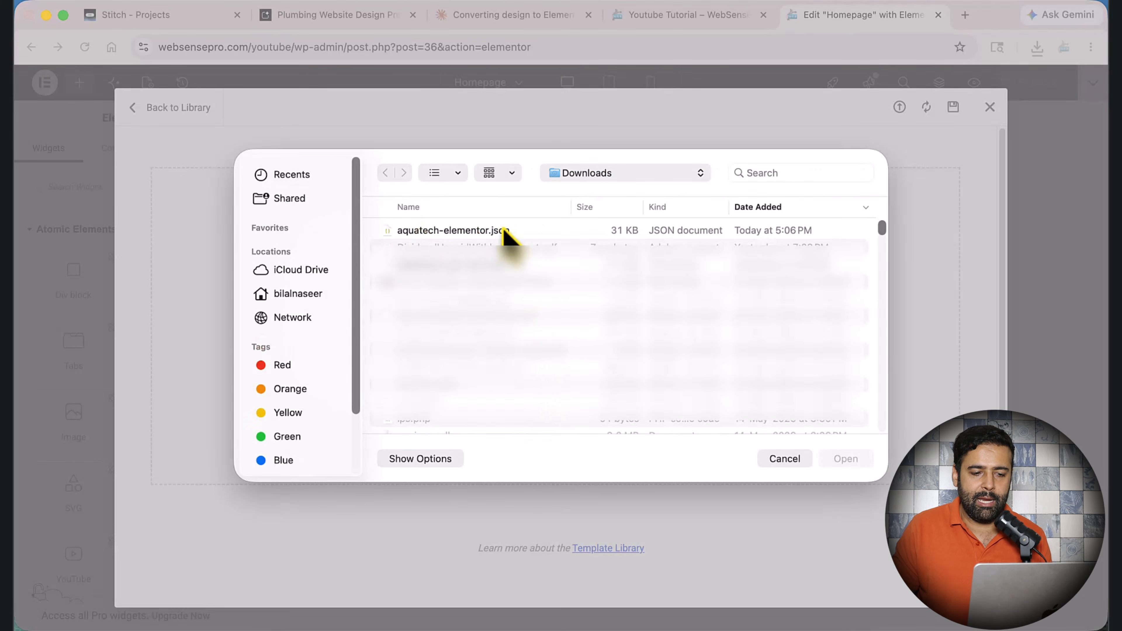
{"action": "left_click", "coordinate": [505, 231]}
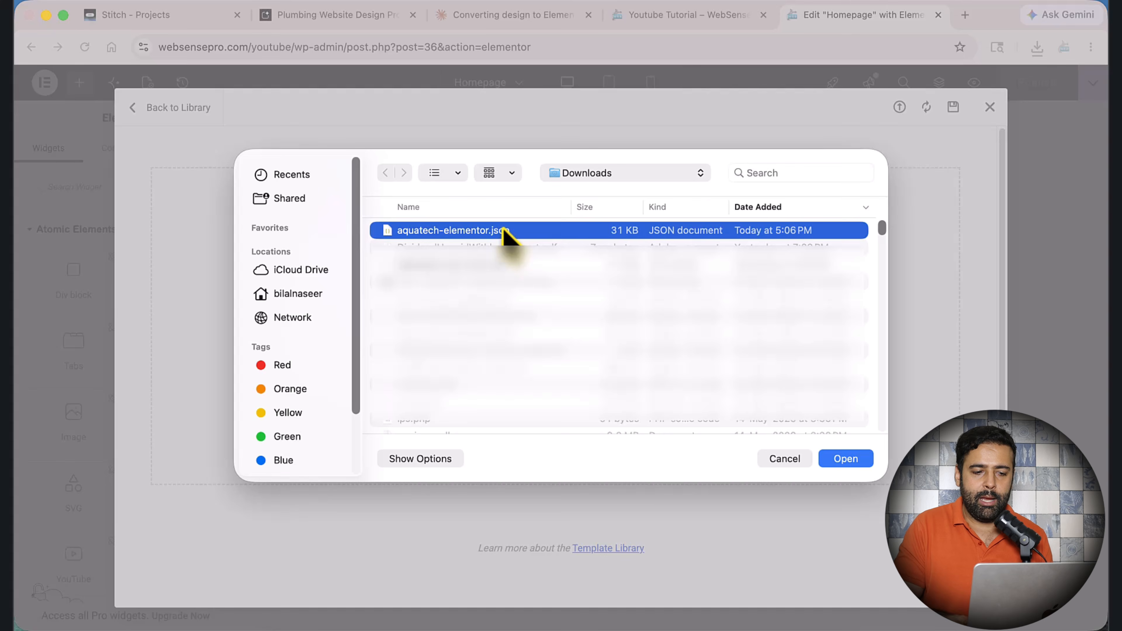
{"action": "double_click", "coordinate": [505, 231]}
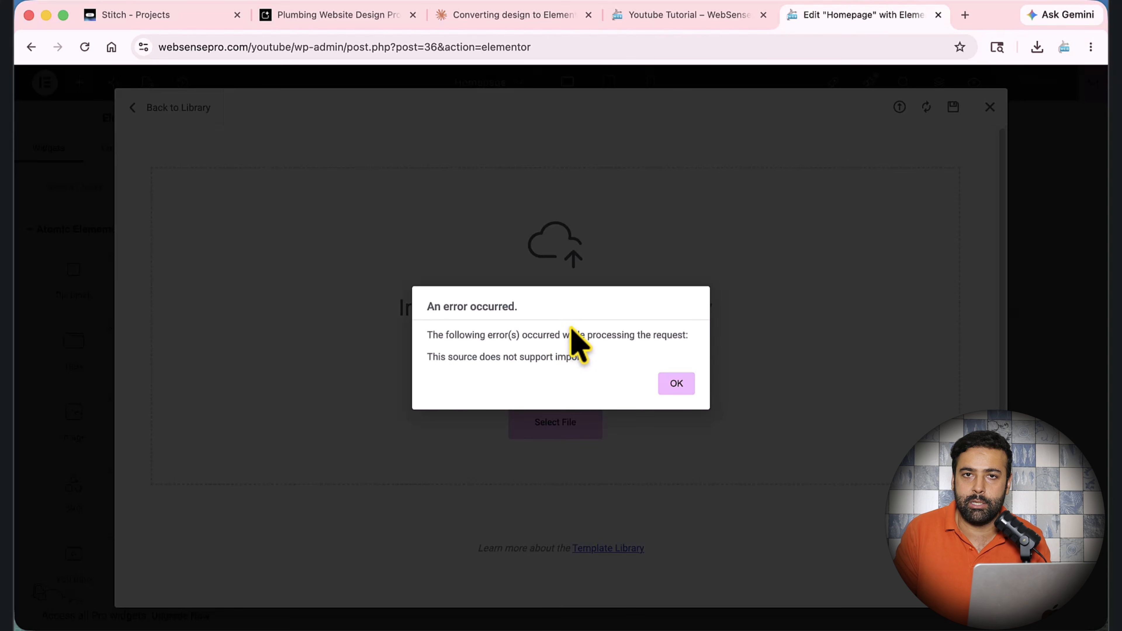
- Switch to Claude, attach elementor-25-2026-05-16.json, and send "Please read this for more context, JSON which you provided is not working"
{"action": "left_click", "coordinate": [497, 18]}
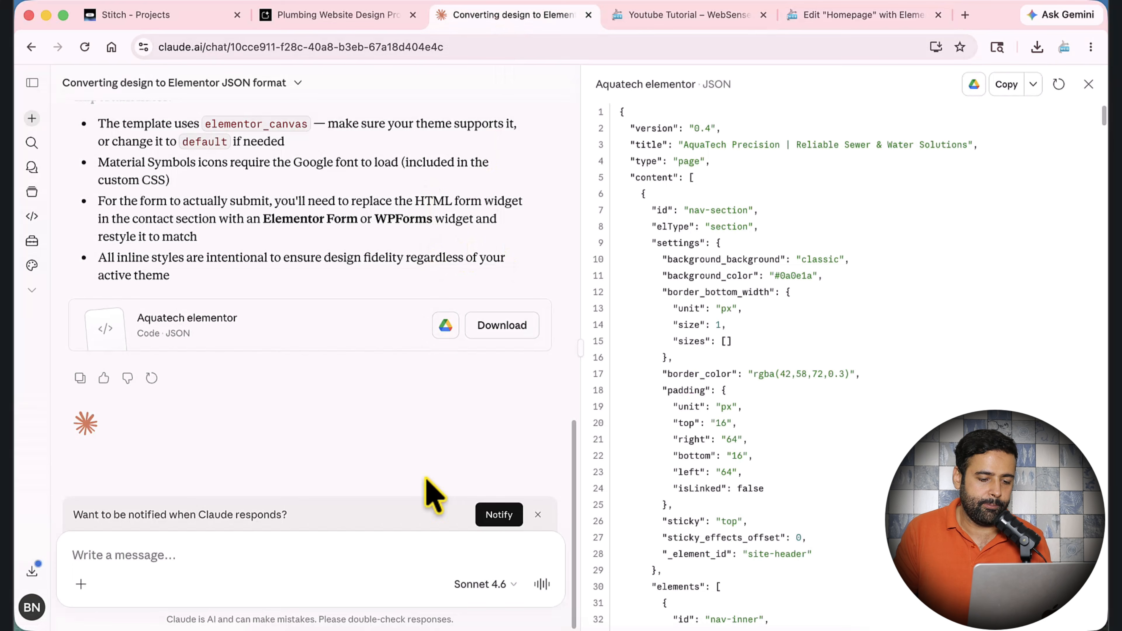
{"action": "left_click", "coordinate": [81, 583]}
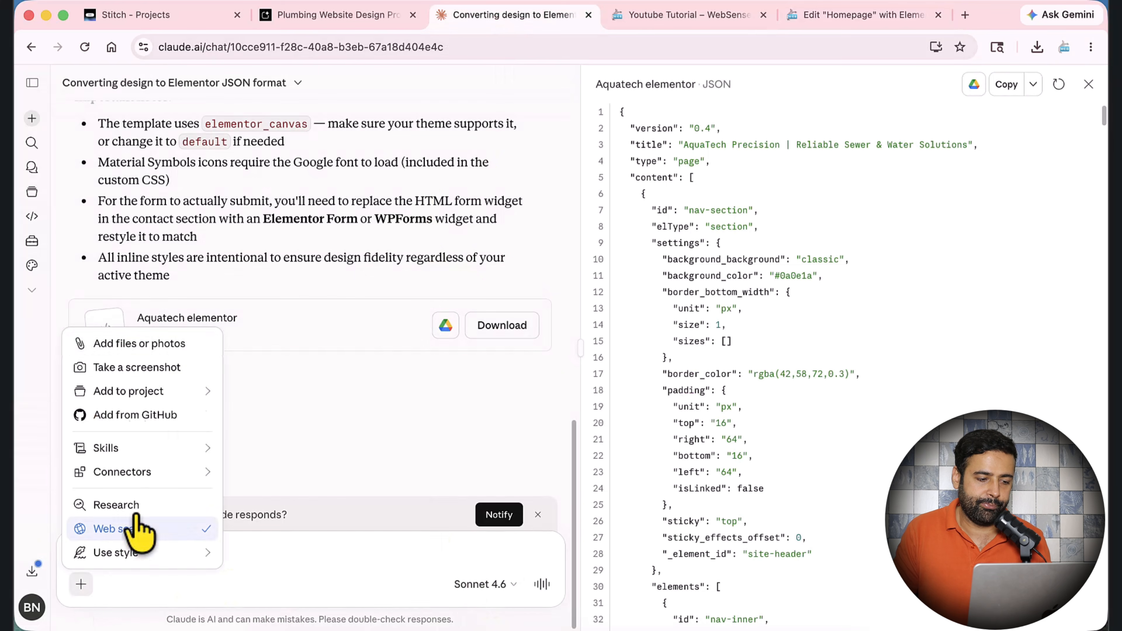
{"action": "left_click", "coordinate": [190, 346]}
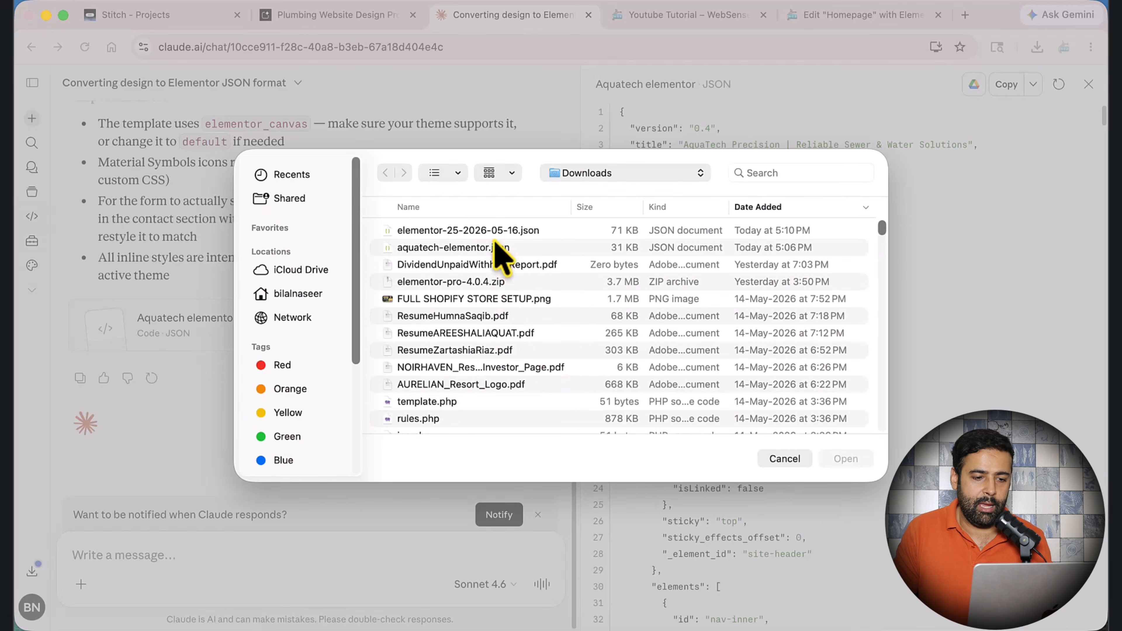
{"action": "left_click", "coordinate": [411, 231]}
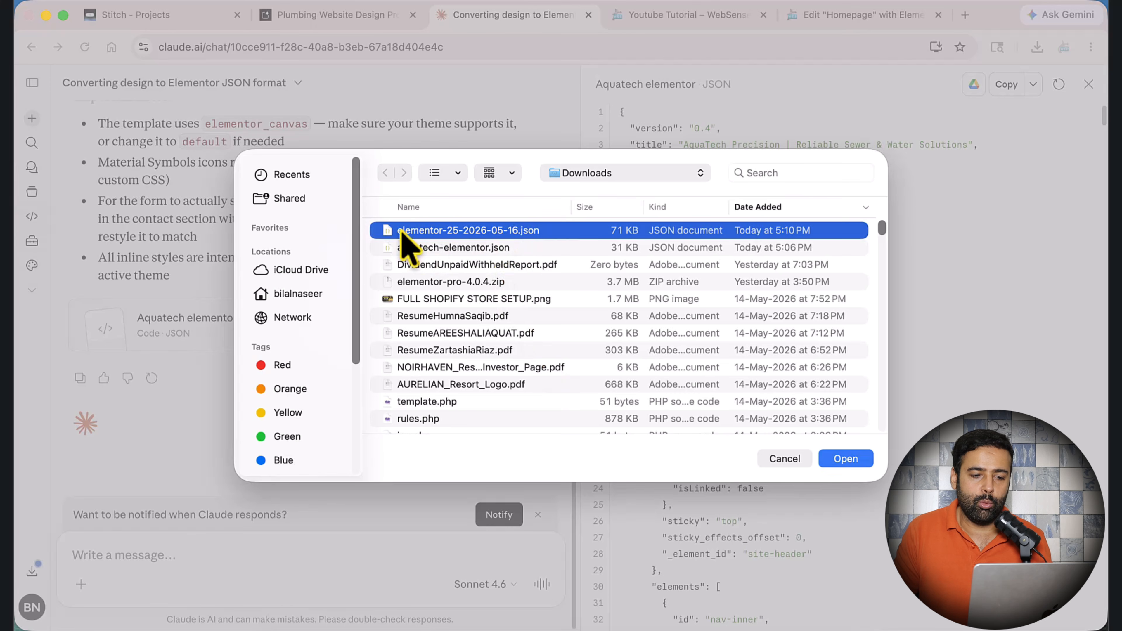
{"action": "left_click", "coordinate": [830, 460]}
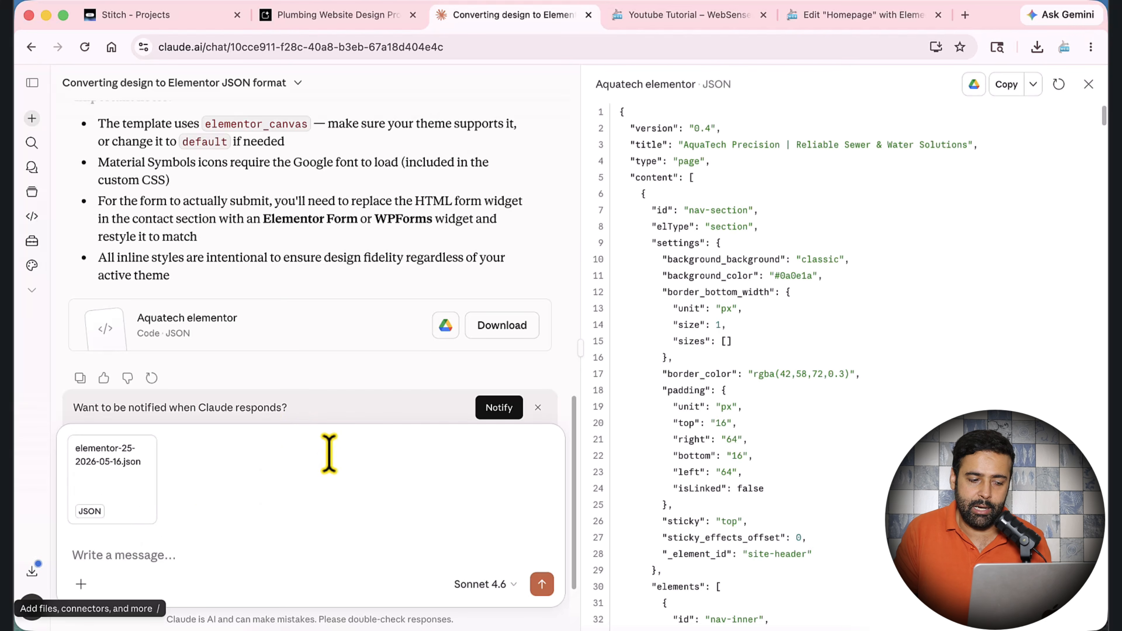
{"action": "left_click", "coordinate": [226, 548]}
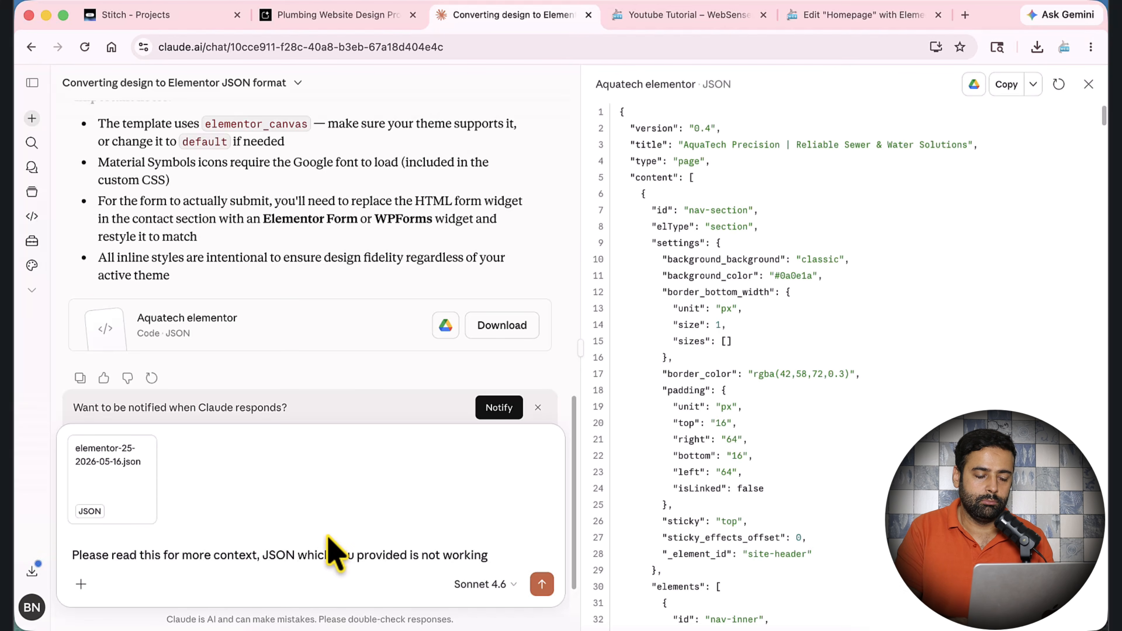
{"action": "key", "text": "Return"}
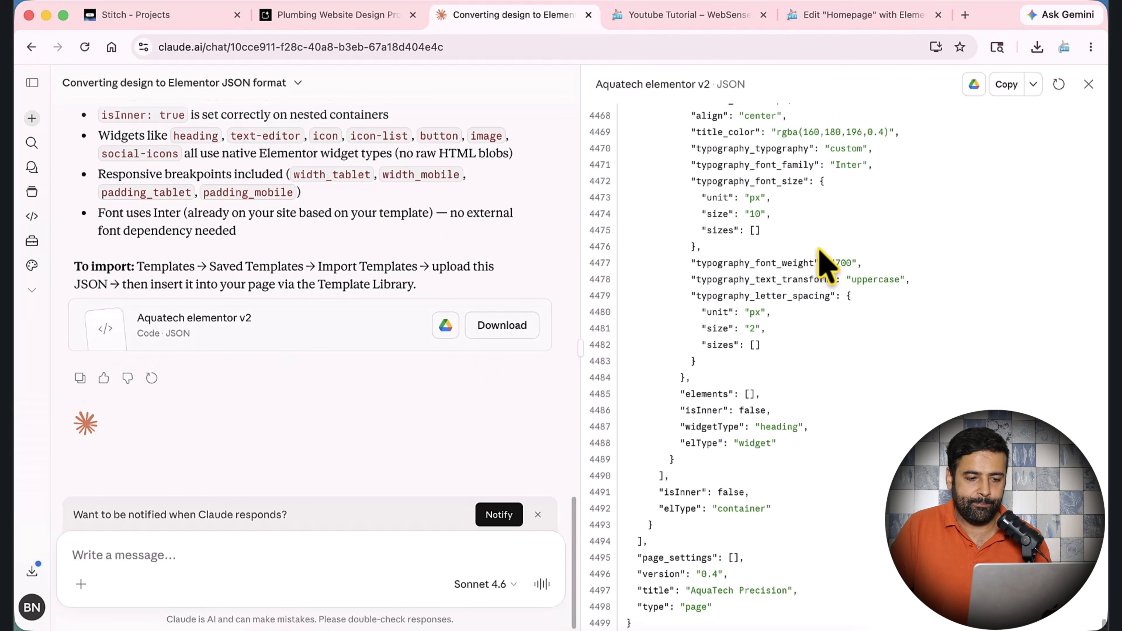
- Switch to the Elementor editor and import aquatech-elementor-v2.json from the Downloads folder into the template library
{"action": "left_click", "coordinate": [1037, 47]}
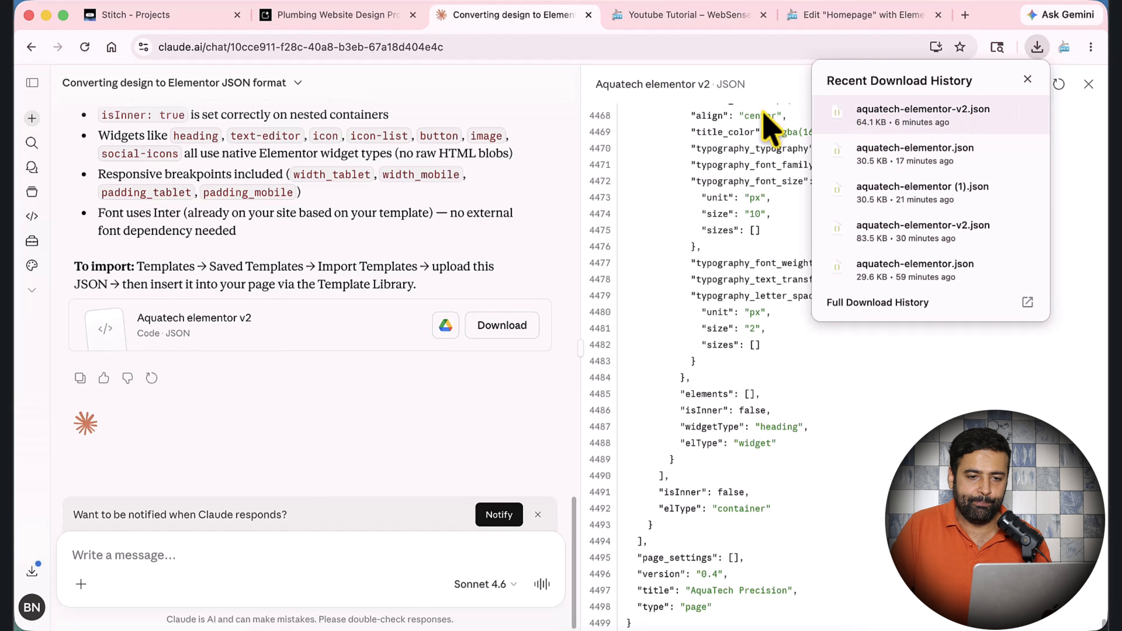
{"action": "left_click", "coordinate": [818, 17]}
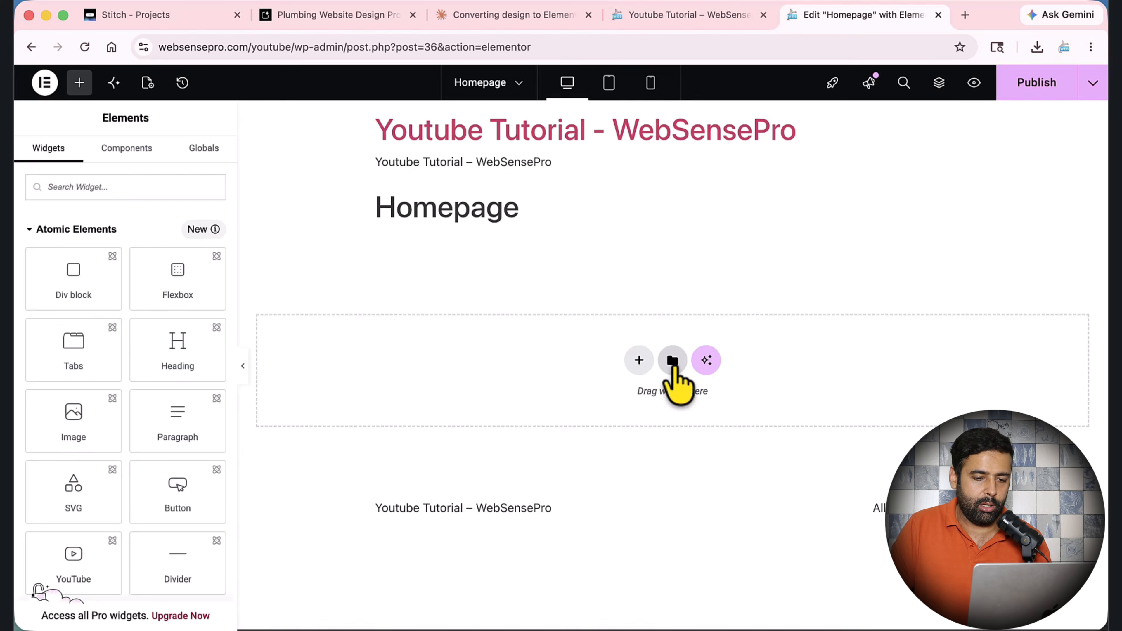
{"action": "left_click", "coordinate": [672, 361]}
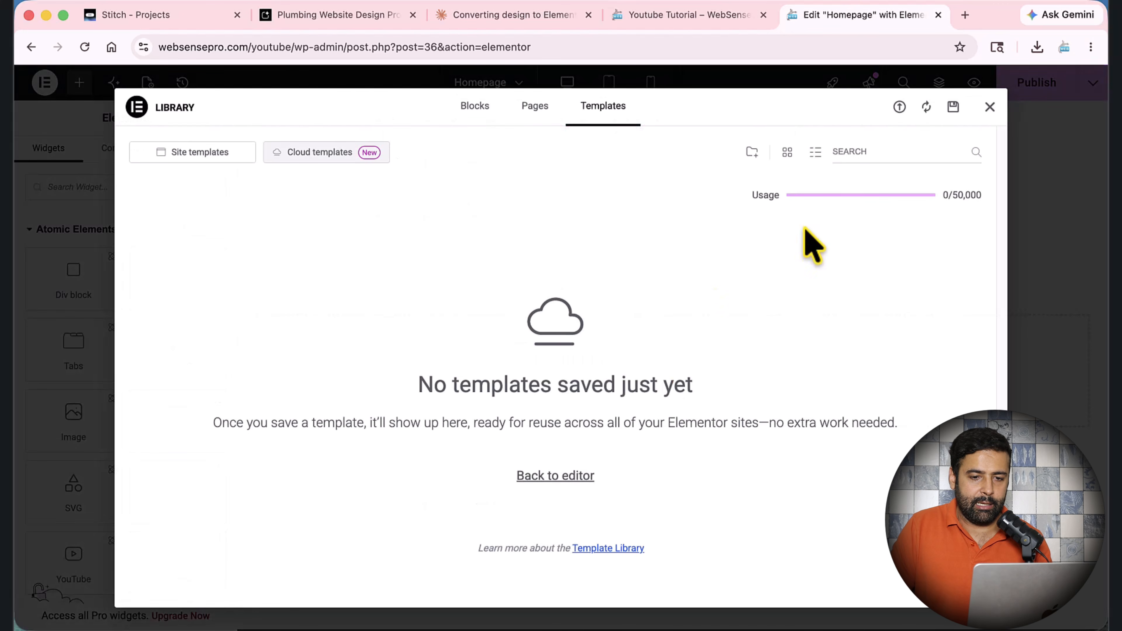
{"action": "left_click", "coordinate": [899, 107]}
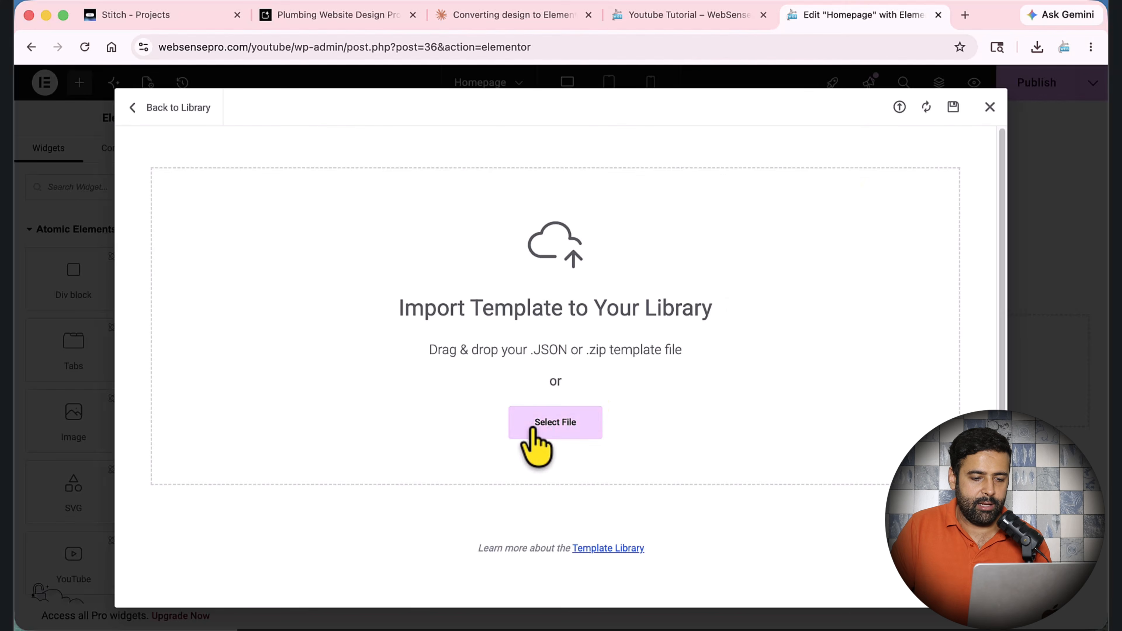
{"action": "left_click", "coordinate": [536, 442]}
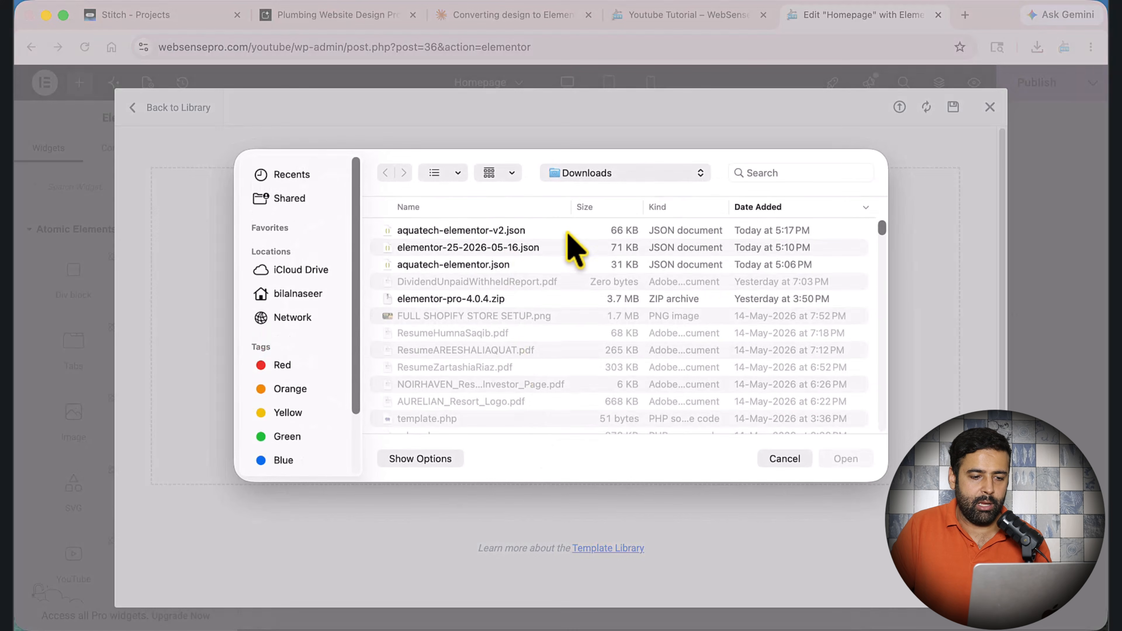
{"action": "left_click", "coordinate": [553, 231]}
{"action": "double_click", "coordinate": [552, 231]}
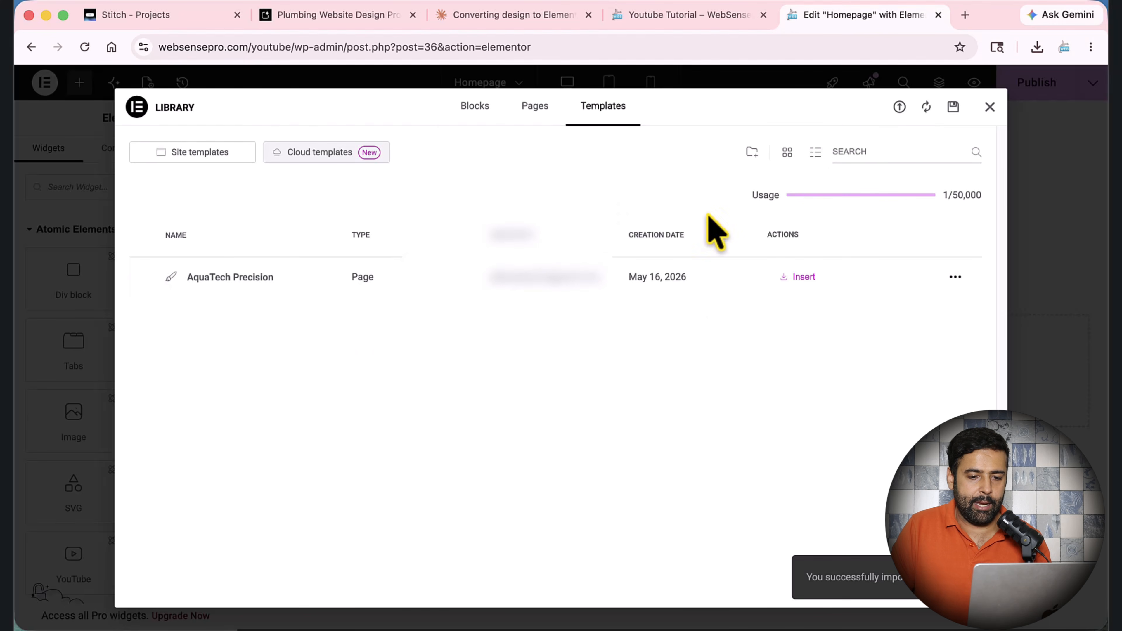
- Insert the AquaTech Precision template into the Homepage page and hide the editing sidebar to view the layout at full width
{"action": "left_click", "coordinate": [802, 277]}
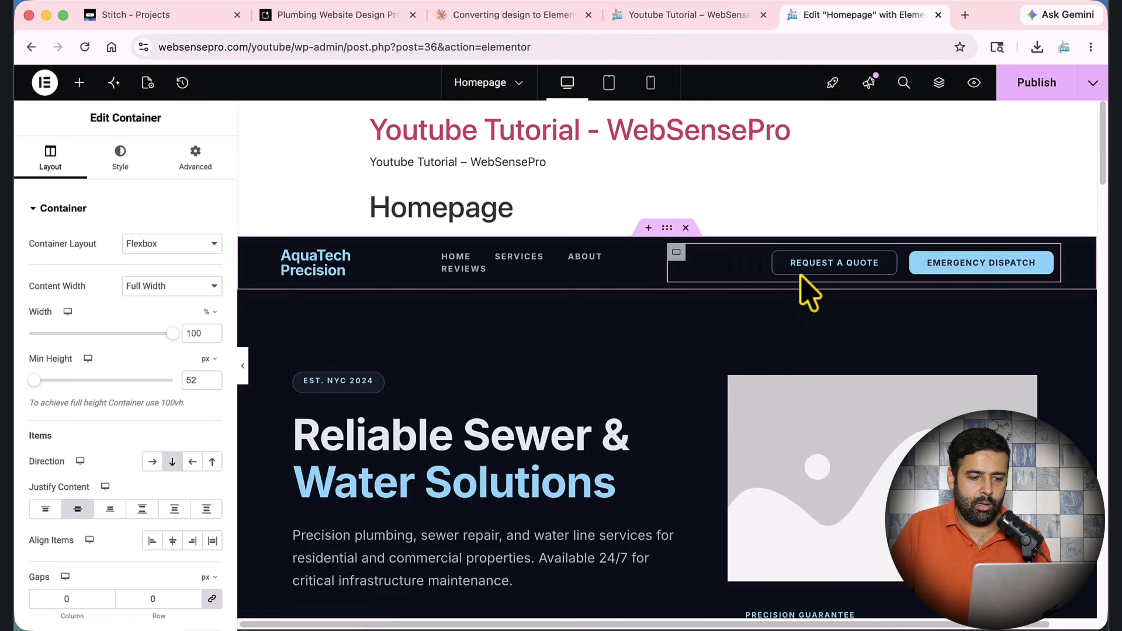
{"action": "scroll", "coordinate": [701, 343], "scroll_direction": "down", "scroll_amount": 15}
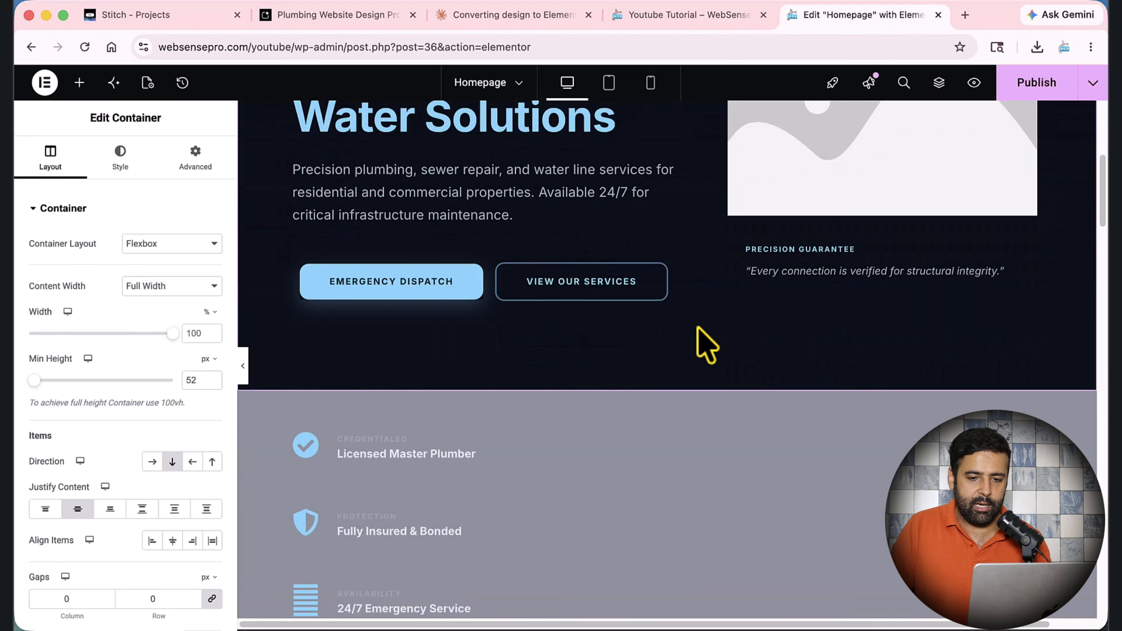
{"action": "scroll", "coordinate": [707, 343], "scroll_direction": "up", "scroll_amount": 20}
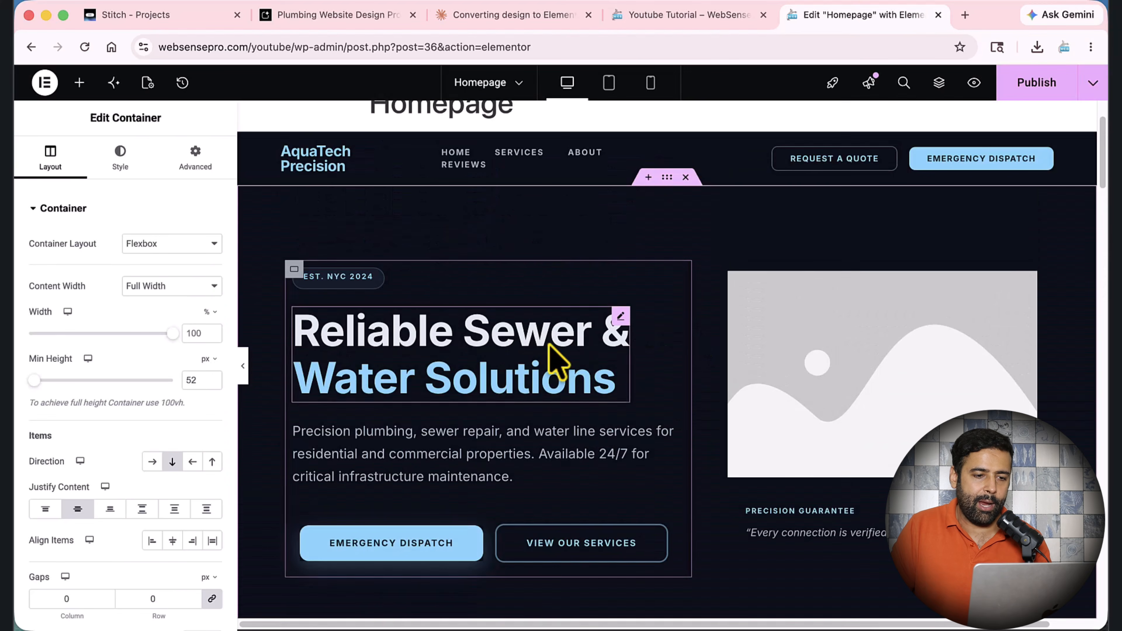
{"action": "left_click", "coordinate": [243, 365]}
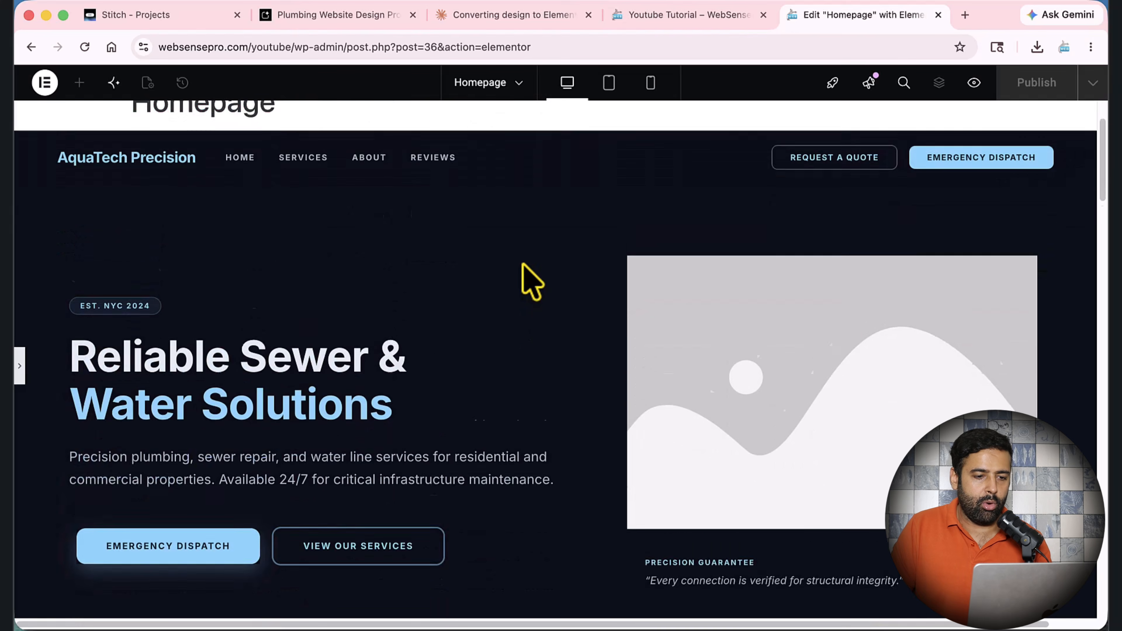
{"action": "scroll", "coordinate": [526, 276], "scroll_direction": "up", "scroll_amount": 1}
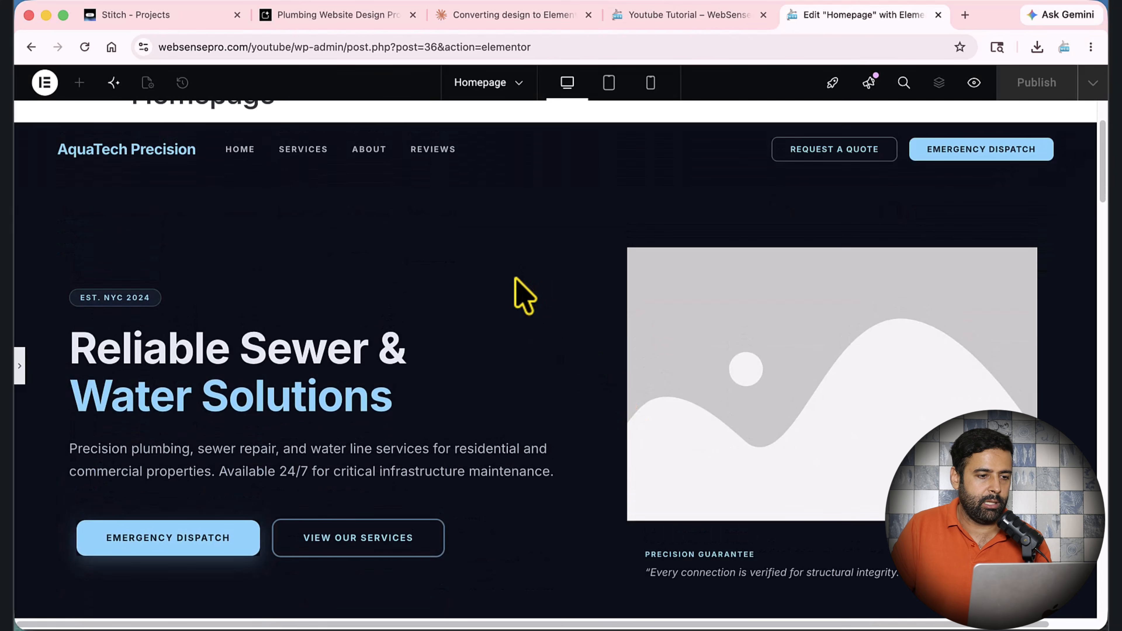
- Switch to Stitch and examine the Glacier Theme homepage design from the hero section down to the quote form for comparison
{"action": "left_click", "coordinate": [188, 14]}
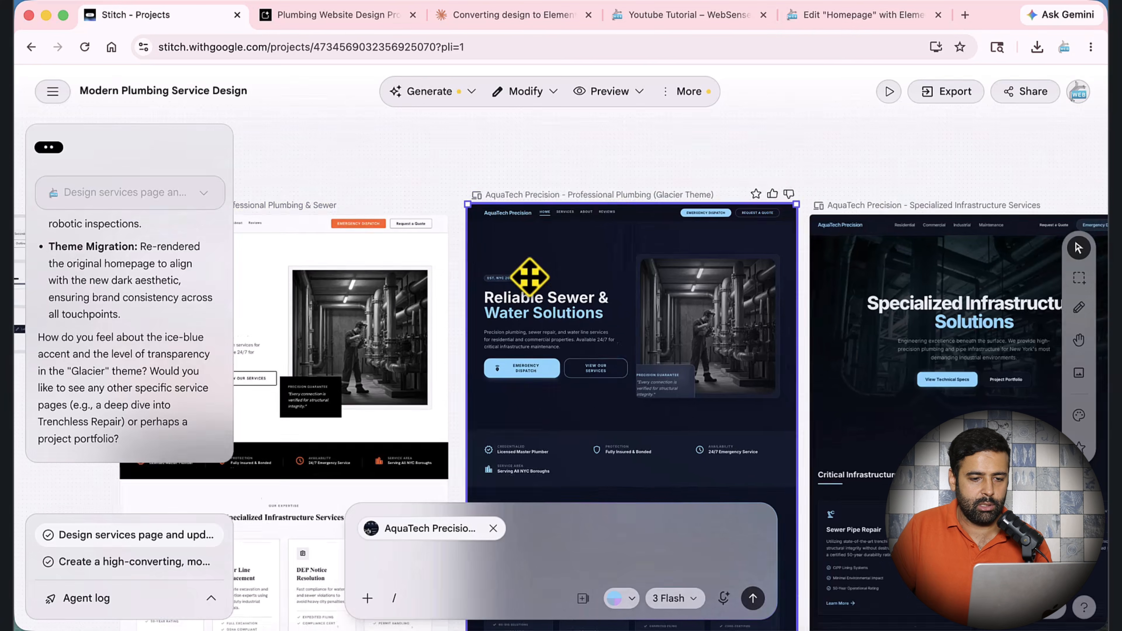
{"action": "scroll", "coordinate": [529, 276], "scroll_direction": "down", "scroll_amount": 5}
{"action": "scroll", "coordinate": [529, 276], "scroll_direction": "up", "scroll_amount": 6}
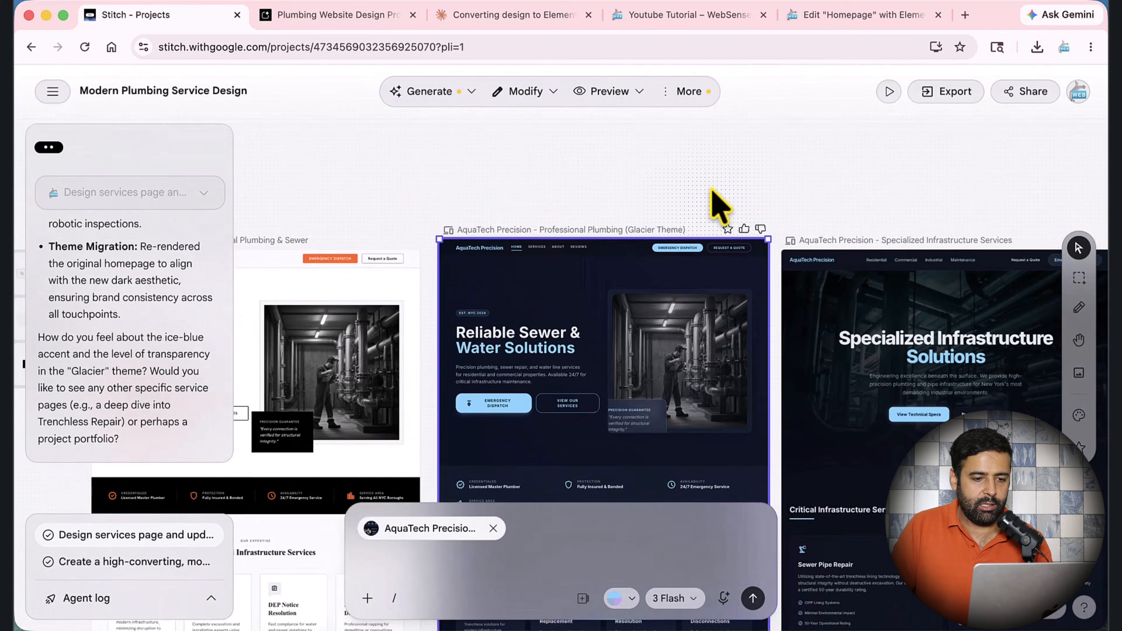
{"action": "scroll", "coordinate": [718, 205], "scroll_direction": "down", "scroll_amount": 3}
{"action": "scroll", "coordinate": [717, 204], "scroll_direction": "right", "scroll_amount": 2}
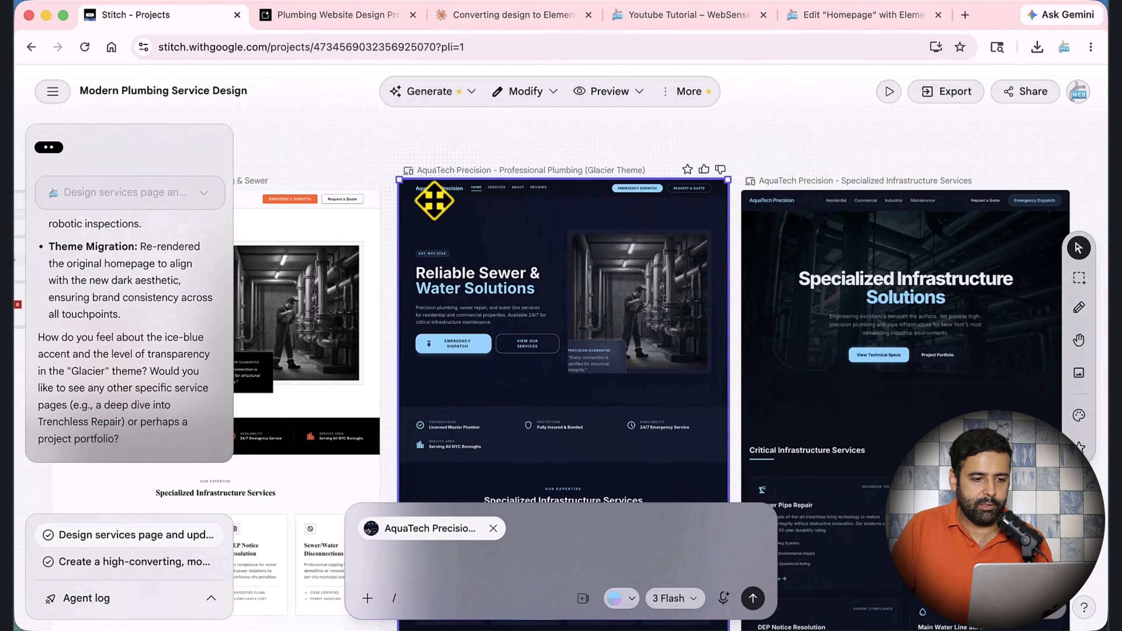
{"action": "scroll", "coordinate": [584, 196], "scroll_direction": "down", "scroll_amount": 3}
{"action": "scroll", "coordinate": [583, 195], "scroll_direction": "right", "scroll_amount": 1}
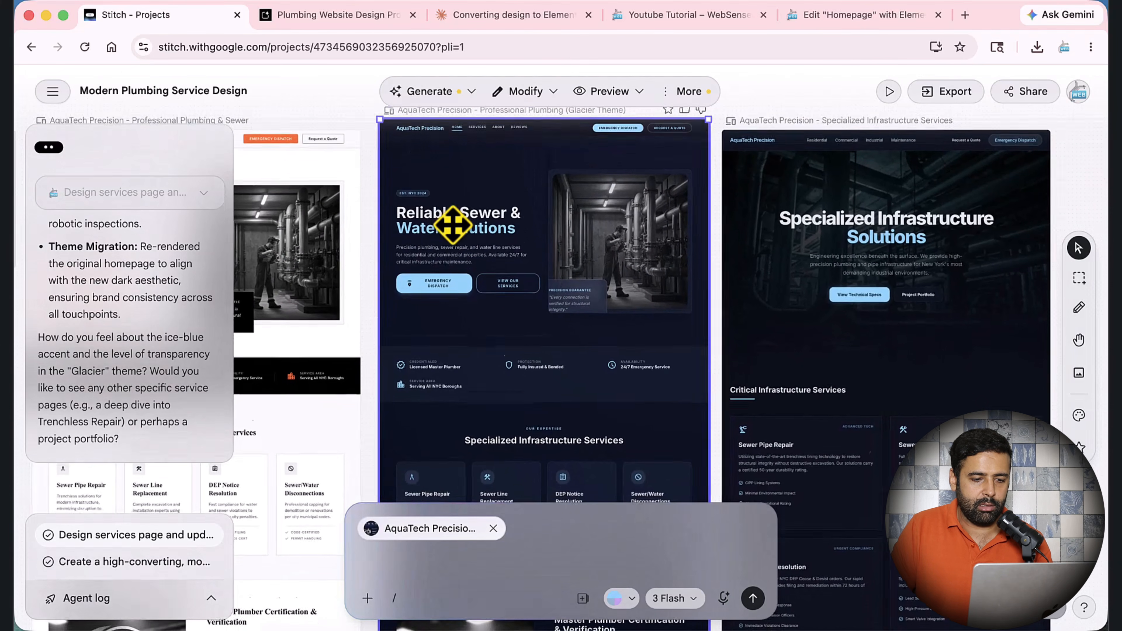
{"action": "scroll", "coordinate": [452, 224], "scroll_direction": "down", "scroll_amount": 8}
{"action": "scroll", "coordinate": [462, 266], "scroll_direction": "down", "scroll_amount": 5}
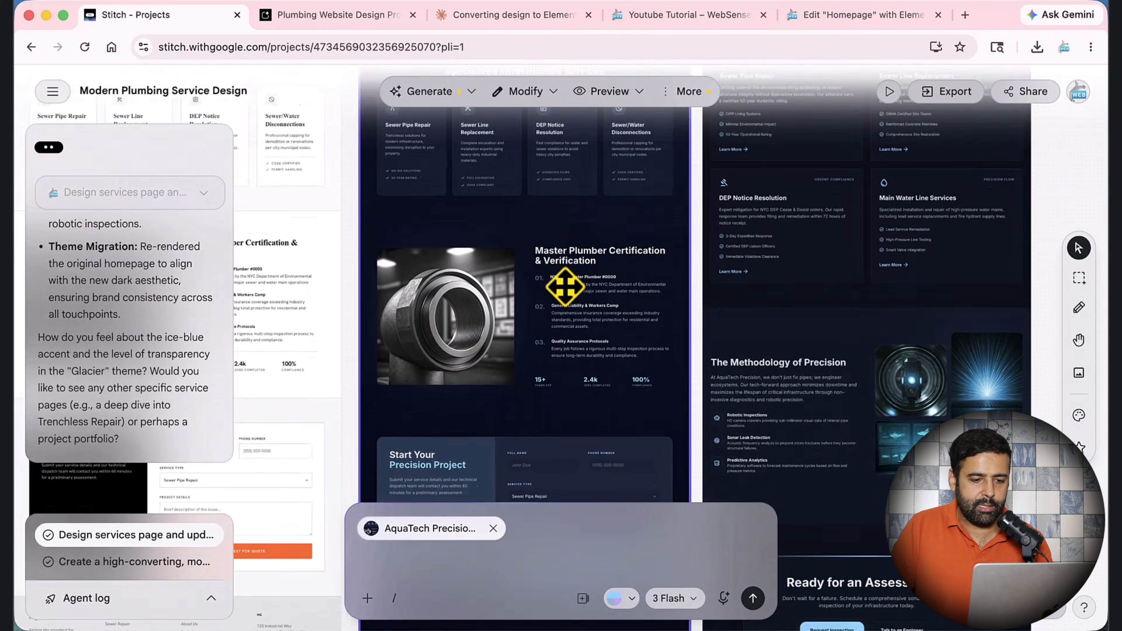
- Return to the Elementor editor and examine the imported Homepage sections from the hero to the footer against the Stitch design
{"action": "left_click", "coordinate": [830, 15]}
{"action": "scroll", "coordinate": [862, 208], "scroll_direction": "down", "scroll_amount": 15}
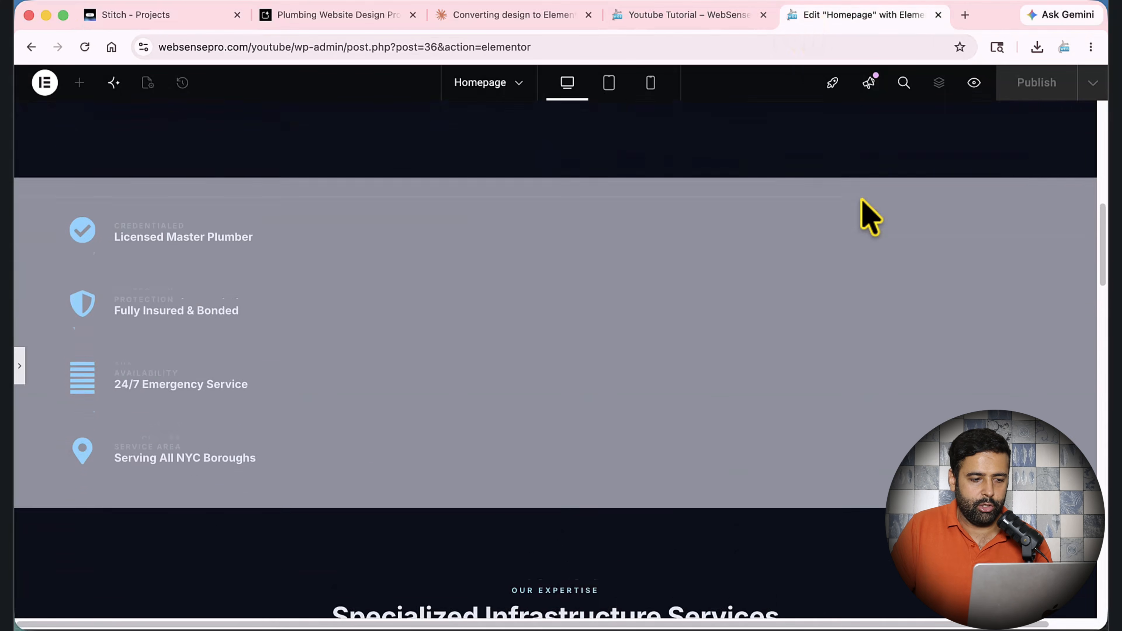
{"action": "scroll", "coordinate": [747, 290], "scroll_direction": "down", "scroll_amount": 10}
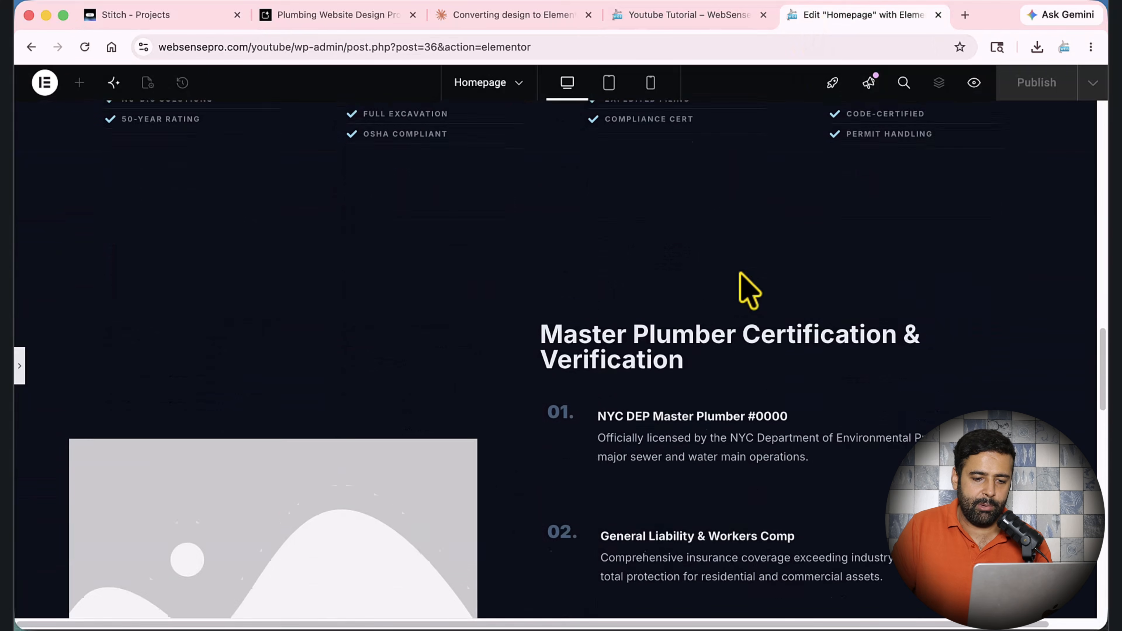
{"action": "scroll", "coordinate": [749, 290], "scroll_direction": "down", "scroll_amount": 10}
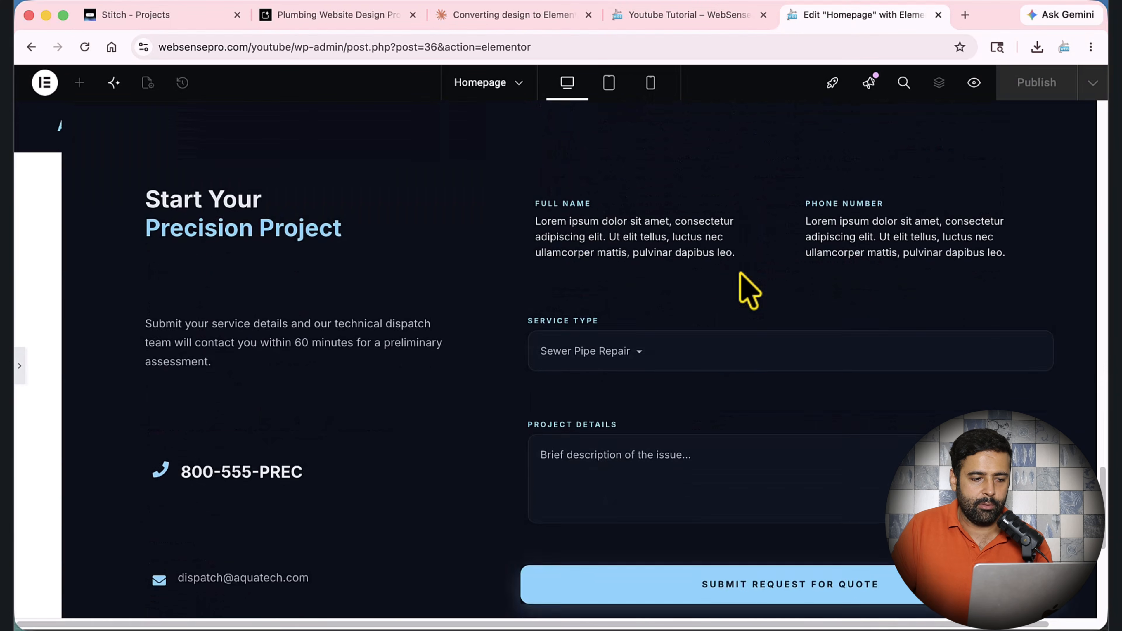
{"action": "scroll", "coordinate": [750, 291], "scroll_direction": "down", "scroll_amount": 8}
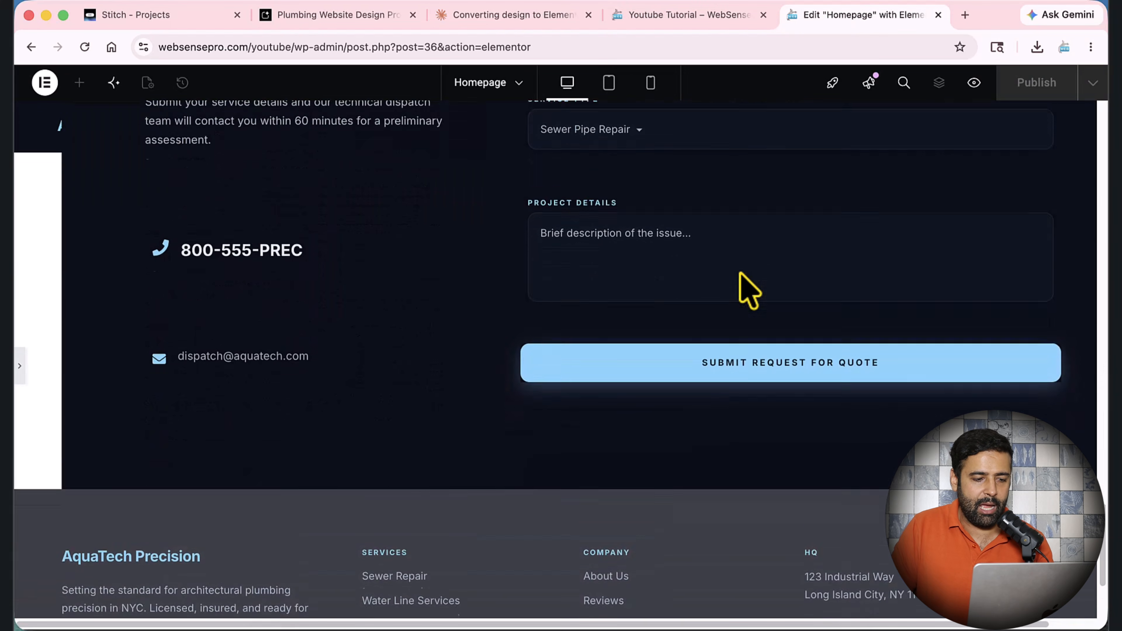
{"action": "scroll", "coordinate": [481, 312], "scroll_direction": "down", "scroll_amount": 5}
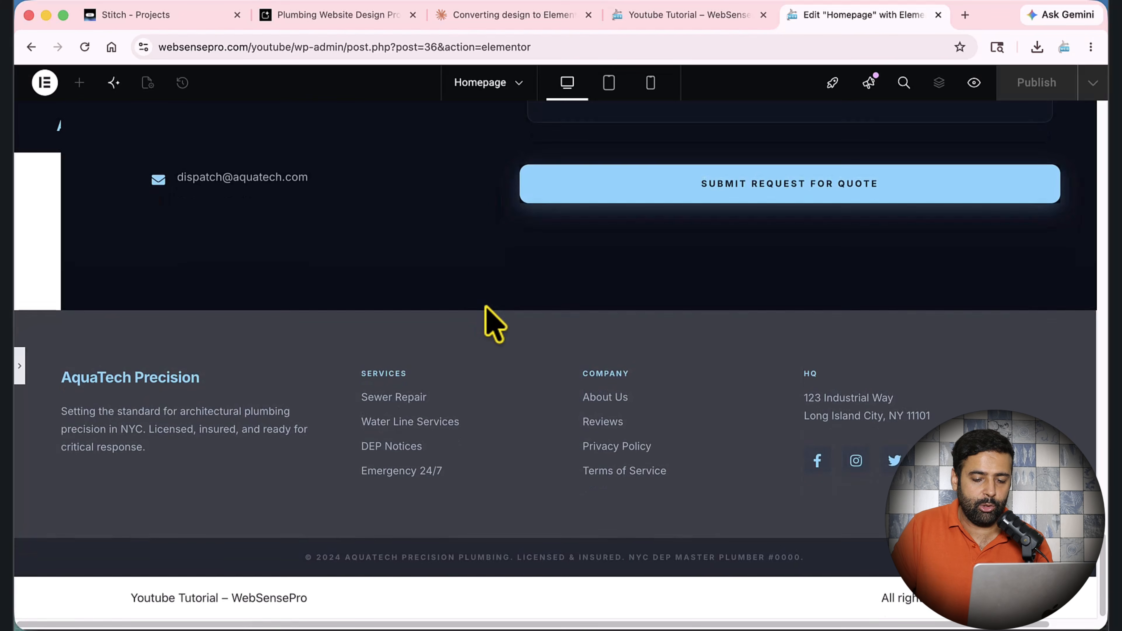
{"action": "scroll", "coordinate": [485, 310], "scroll_direction": "up", "scroll_amount": 6}
{"action": "scroll", "coordinate": [486, 309], "scroll_direction": "up", "scroll_amount": 20}
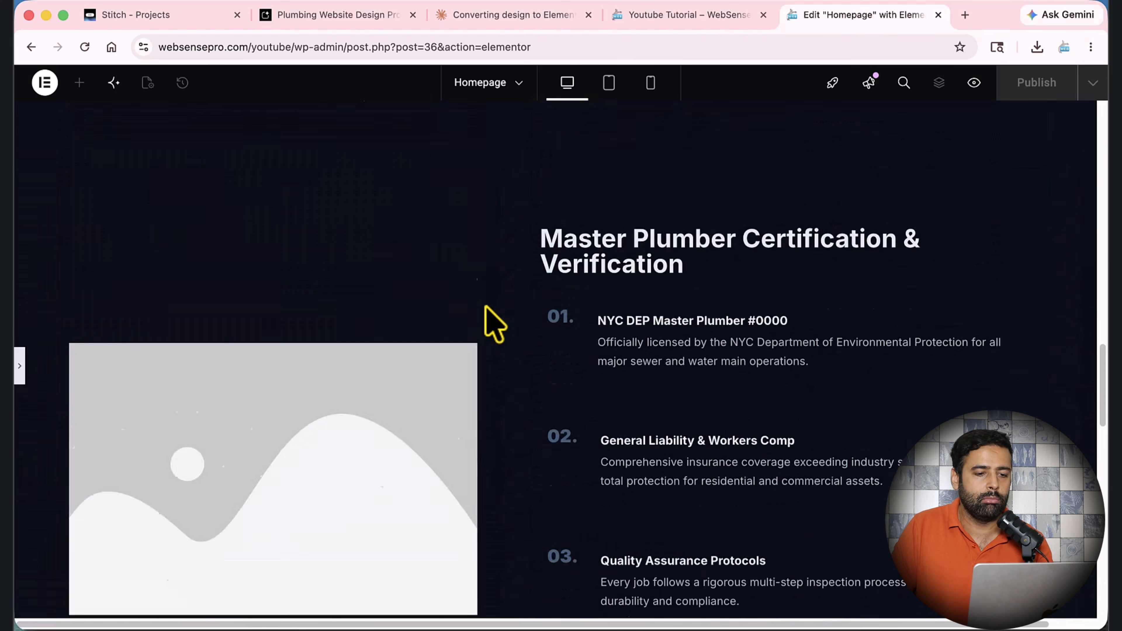
{"action": "scroll", "coordinate": [514, 306], "scroll_direction": "up", "scroll_amount": 8}
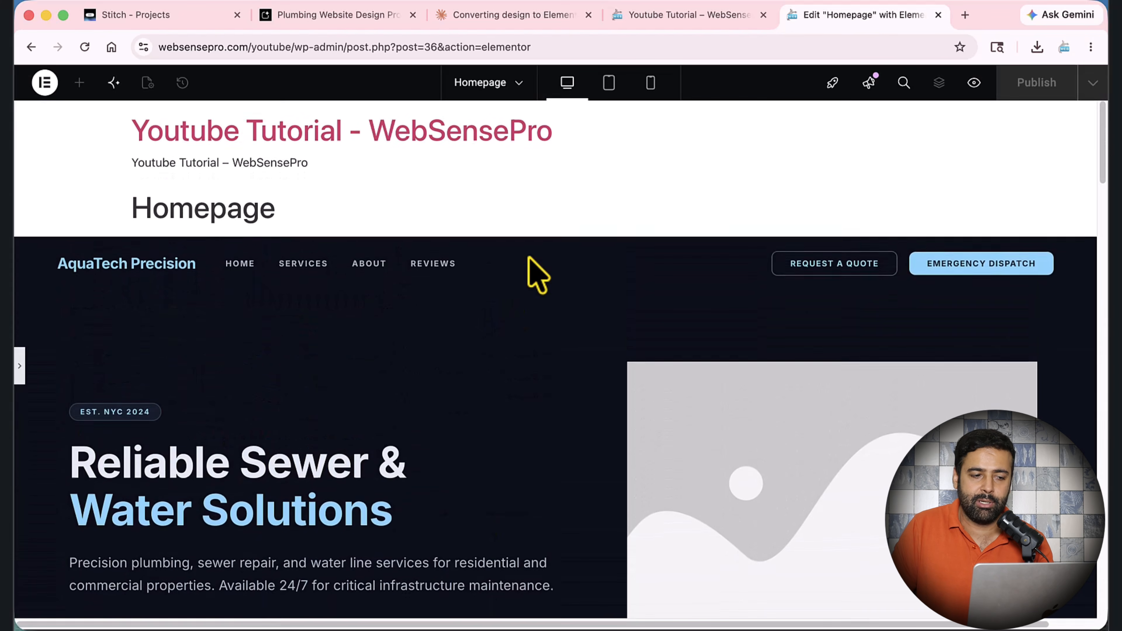
{"action": "scroll", "coordinate": [531, 270], "scroll_direction": "down", "scroll_amount": 2}
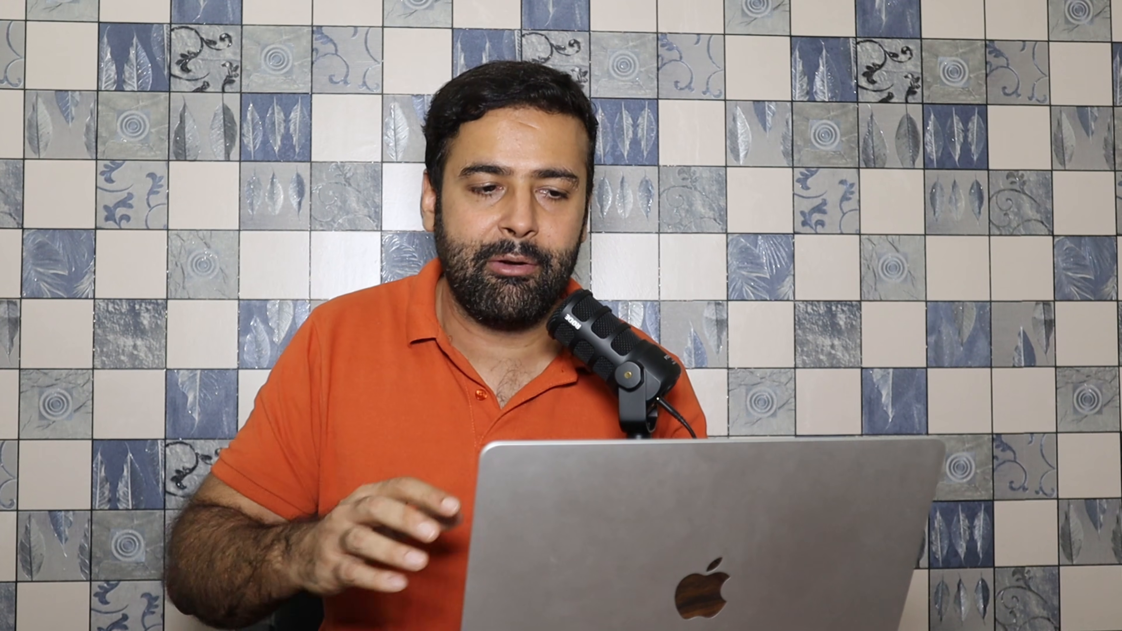